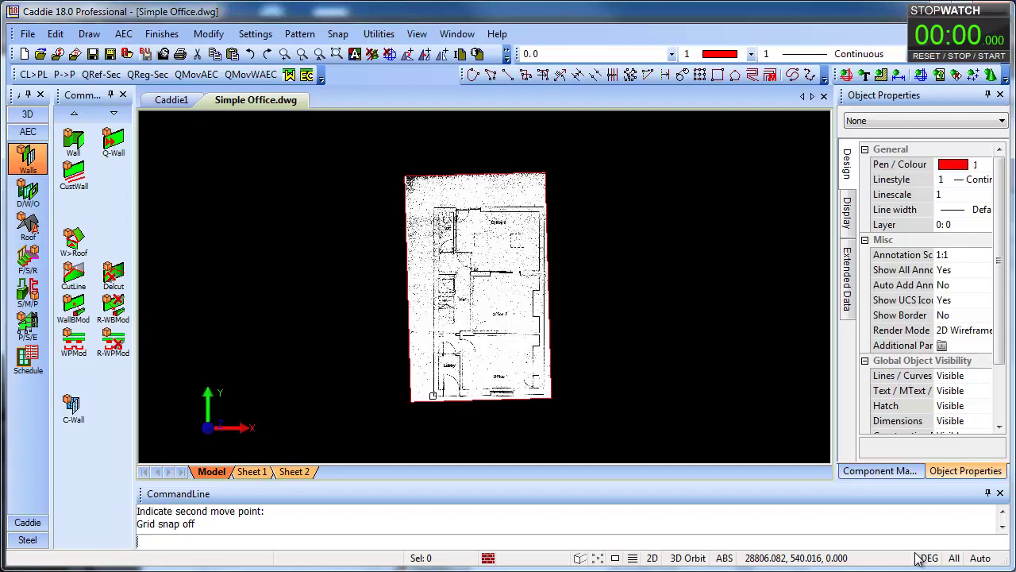
Examine the entrance lobby, its doors and the walls around Office 1 on the scanned floor plan
scroll(486, 329, up, 2)
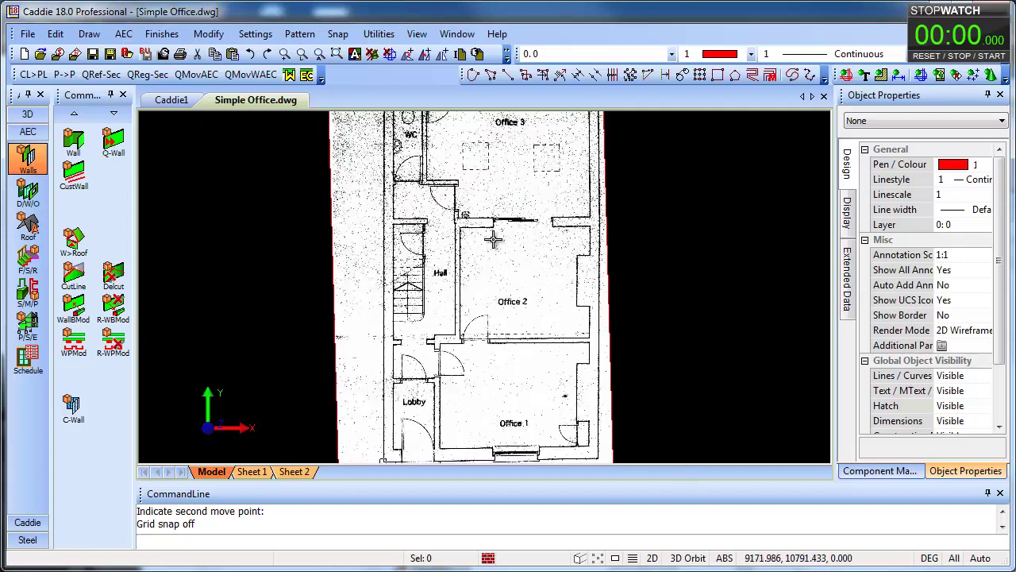
middle_drag(699, 424, 681, 368)
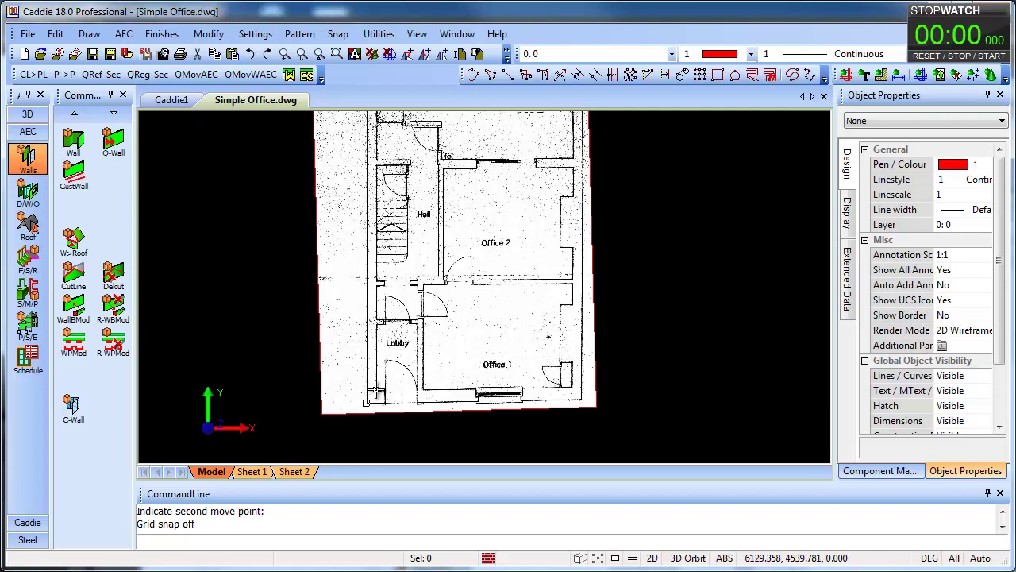
scroll(376, 388, up, 5)
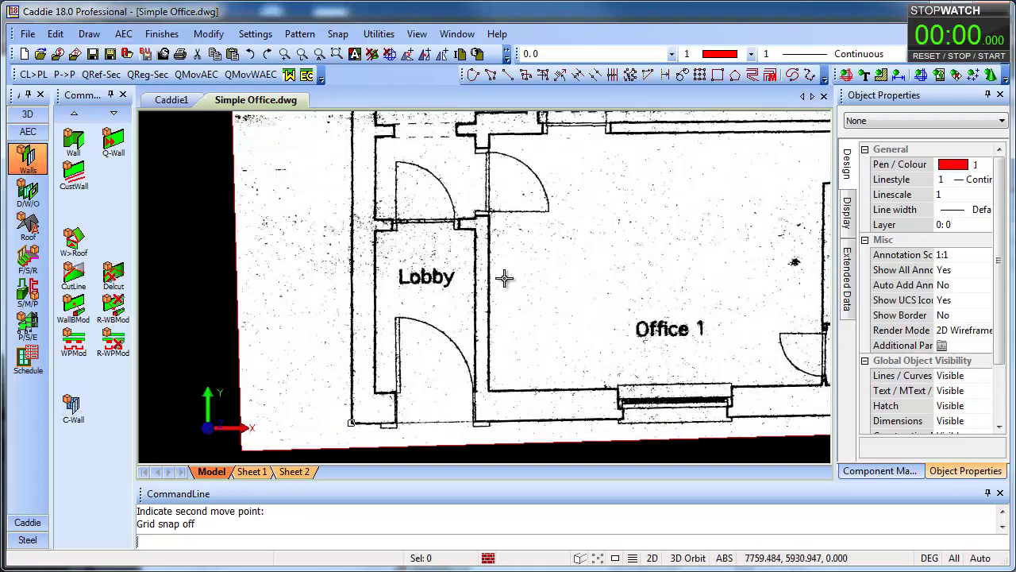
middle_drag(461, 277, 363, 275)
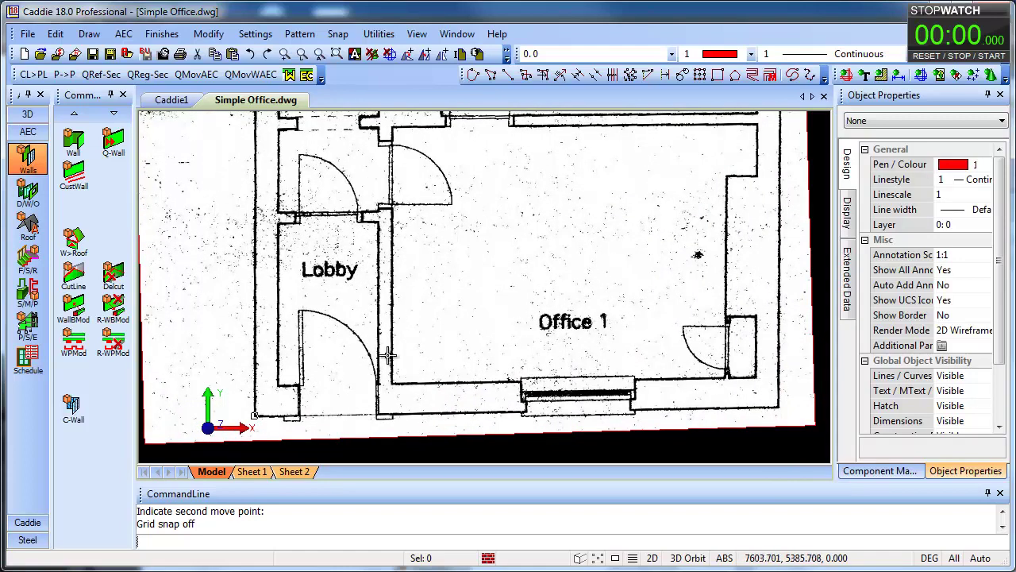
mouse_move(489, 266)
middle_down()
mouse_move(450, 245)
mouse_move(444, 276)
middle_up()
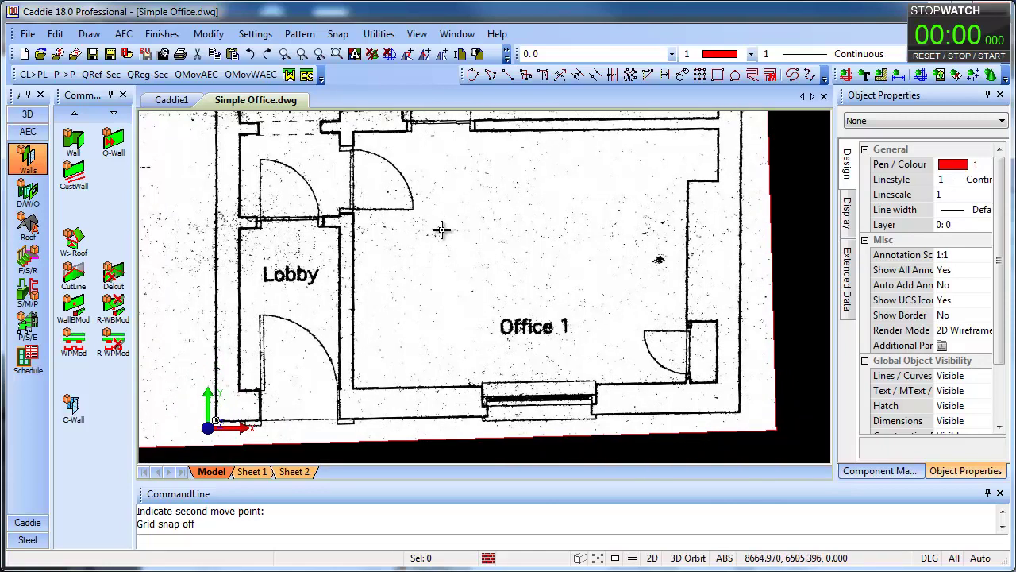
middle_drag(442, 236, 447, 175)
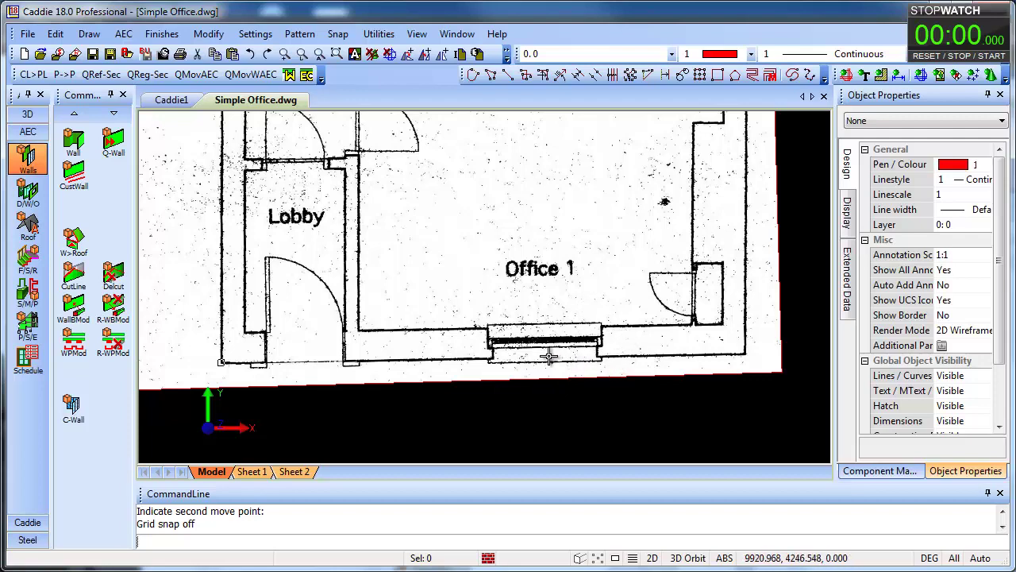
scroll(346, 335, up, 1)
scroll(337, 246, down, 1)
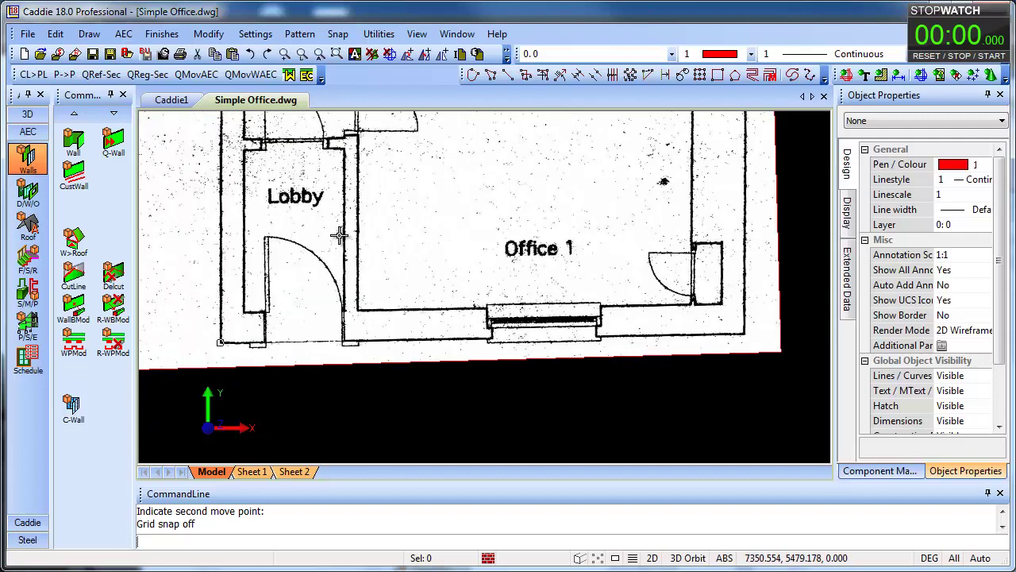
Examine Office 1's front window, the corner cupboard with its door and the stepped side wall
scroll(559, 324, up, 4)
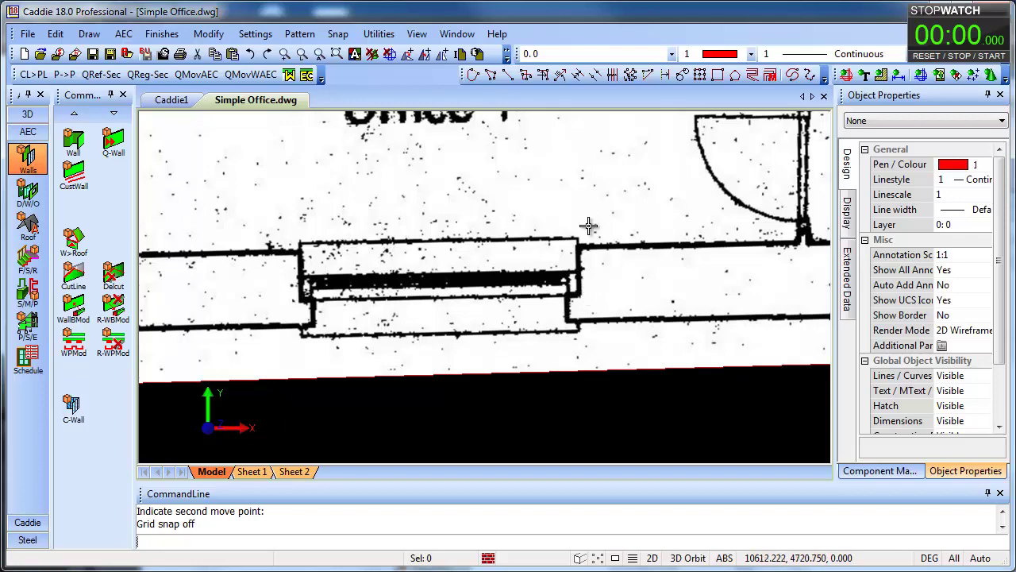
scroll(581, 227, down, 2)
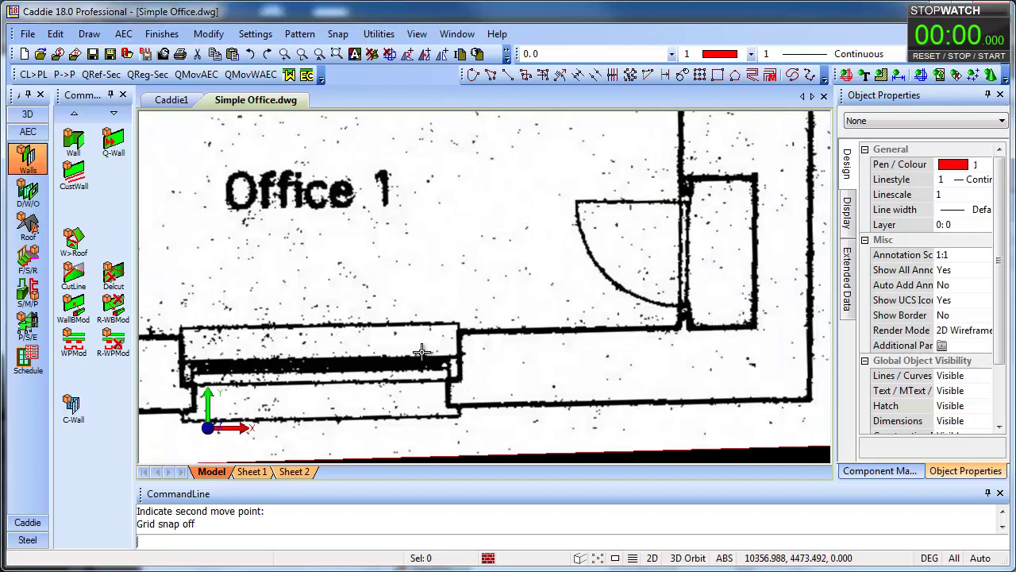
scroll(612, 220, up, 2)
middle_drag(494, 345, 478, 364)
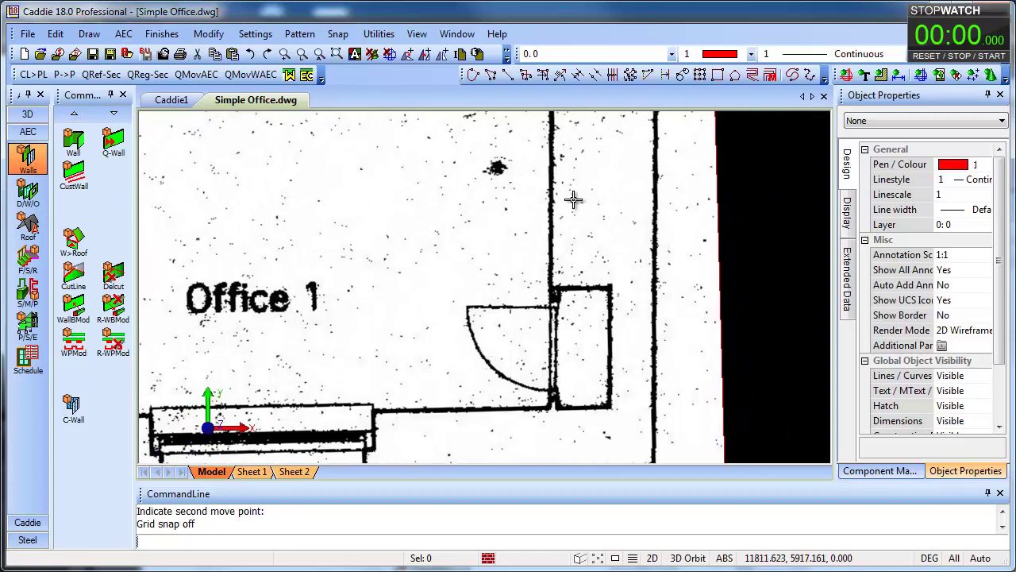
scroll(574, 200, down, 2)
mouse_move(533, 258)
middle_down()
mouse_move(466, 333)
mouse_move(457, 368)
middle_up()
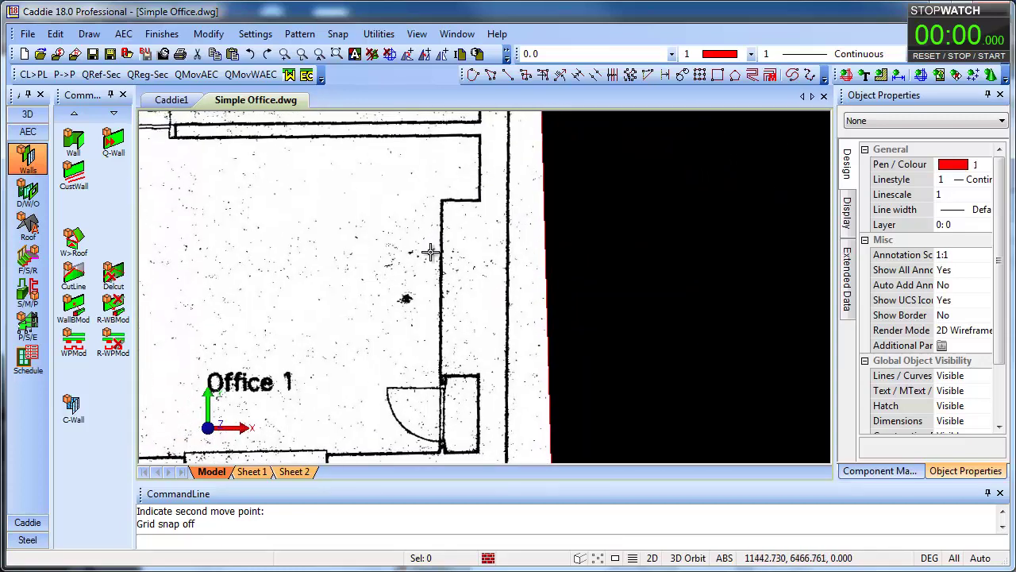
Examine the sliding door between Offices 2 and 3, the WC and hall doors, and Office 3's dashed ceiling squares
scroll(453, 203, down, 1)
mouse_move(404, 211)
middle_down()
mouse_move(527, 320)
mouse_move(524, 349)
middle_up()
middle_drag(275, 243, 247, 373)
mouse_move(437, 204)
middle_down()
mouse_move(400, 288)
mouse_move(411, 344)
middle_up()
scroll(366, 291, up, 3)
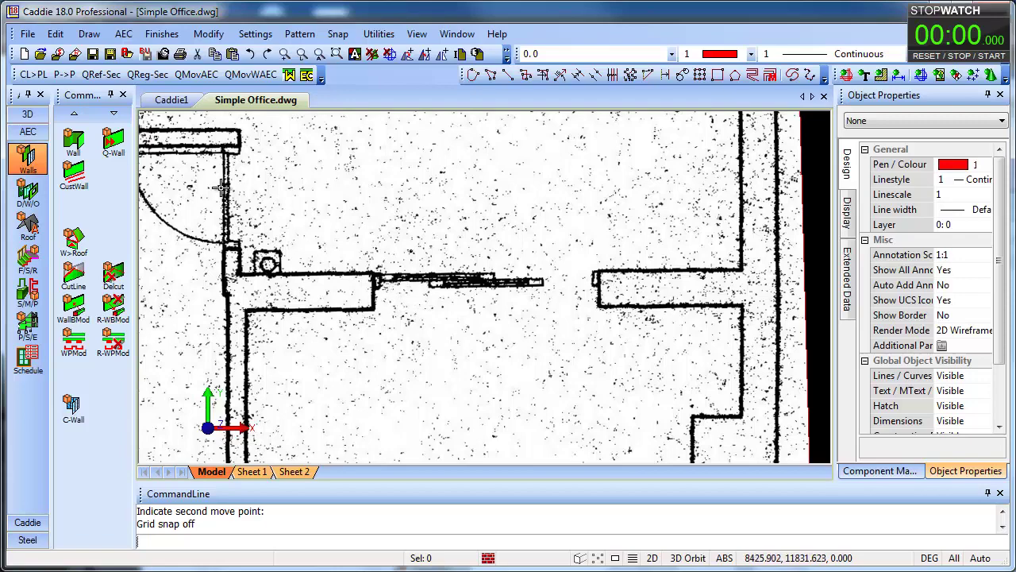
mouse_move(286, 206)
middle_down()
mouse_move(383, 254)
mouse_move(551, 399)
middle_up()
scroll(457, 277, down, 1)
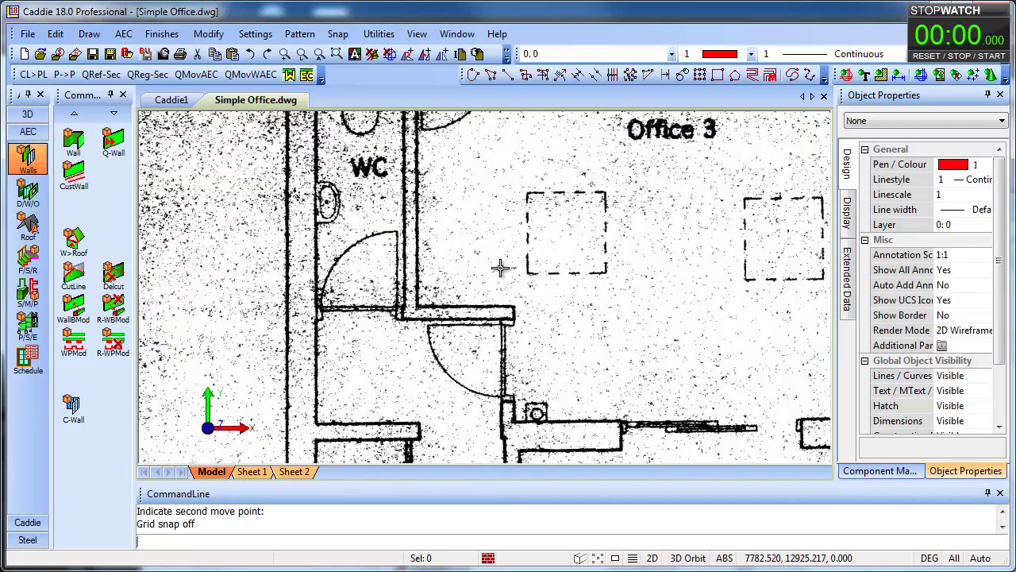
middle_drag(468, 292, 382, 339)
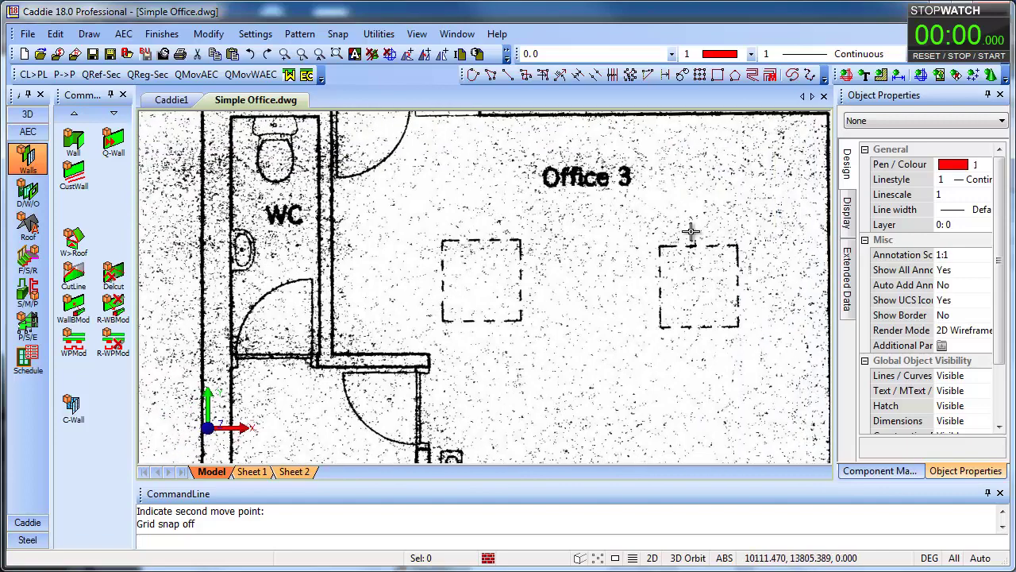
Examine Office 2, the hall with its staircase and under-stair door, and the openings towards the lobby
scroll(541, 370, down, 2)
middle_drag(520, 359, 430, 221)
middle_drag(506, 320, 484, 219)
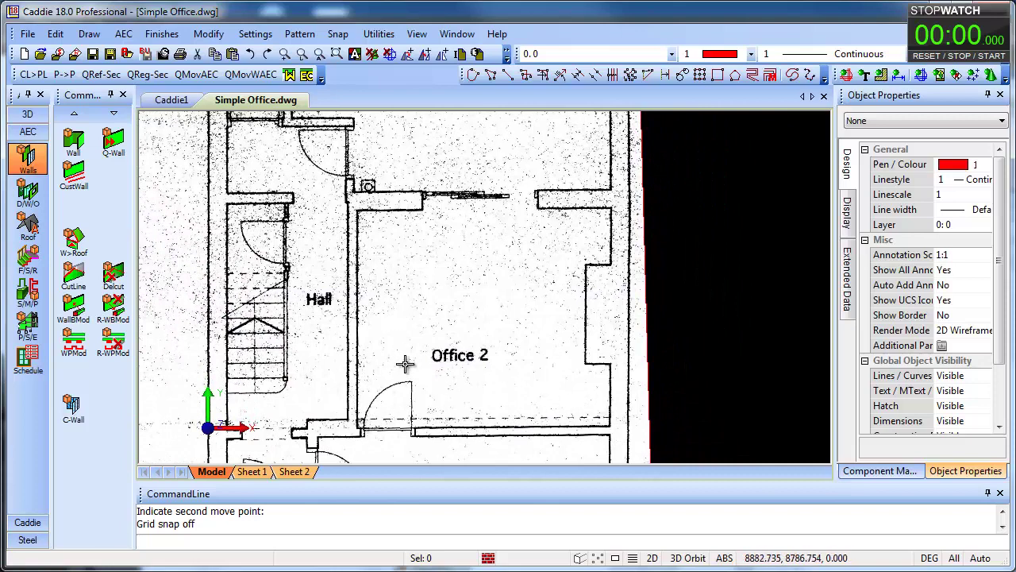
middle_drag(336, 388, 494, 277)
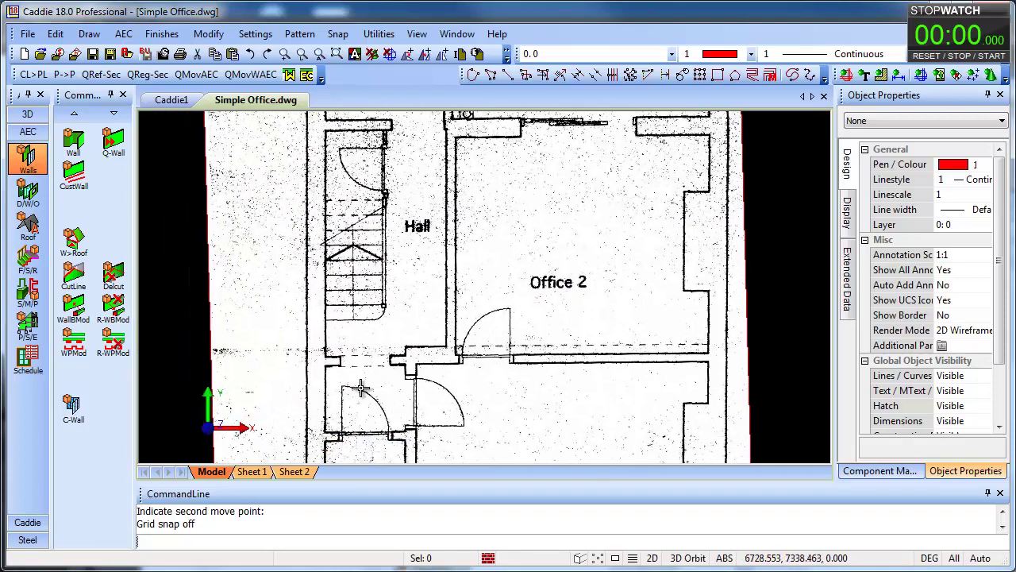
scroll(363, 377, up, 1)
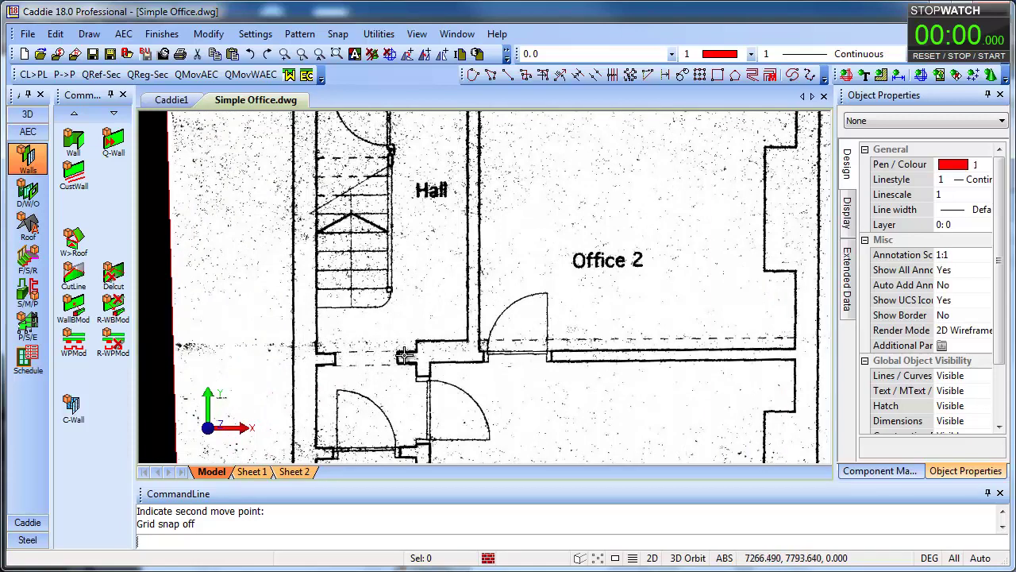
middle_drag(374, 233, 369, 385)
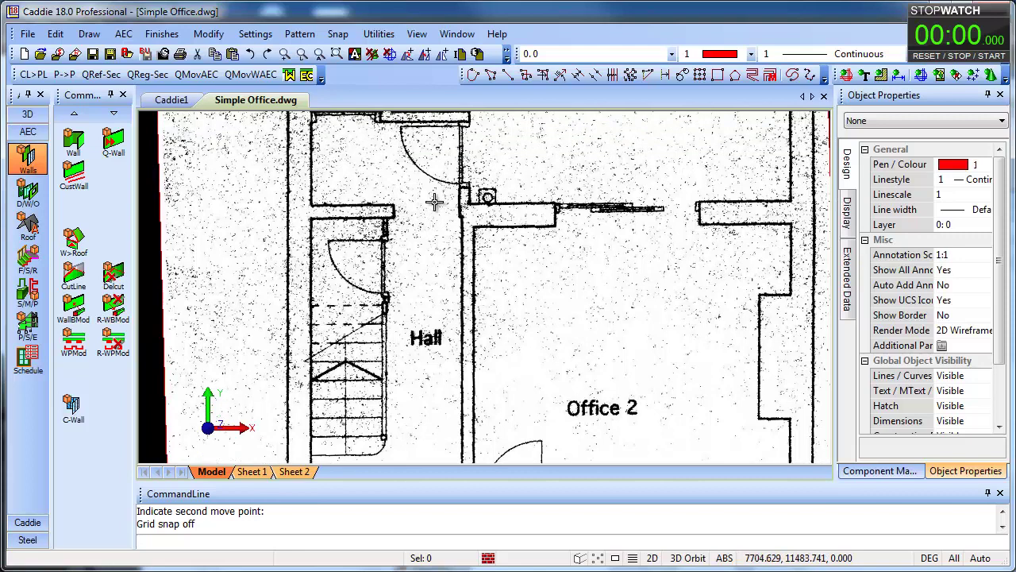
middle_drag(437, 190, 421, 302)
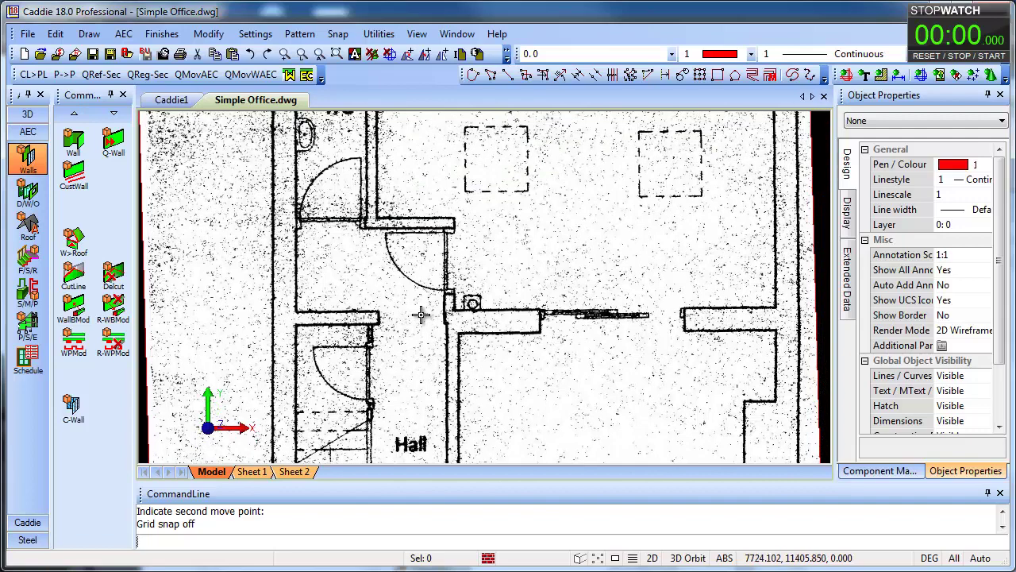
Examine the external door and adjoining window in the rear wall of Office 3
middle_drag(403, 240, 360, 404)
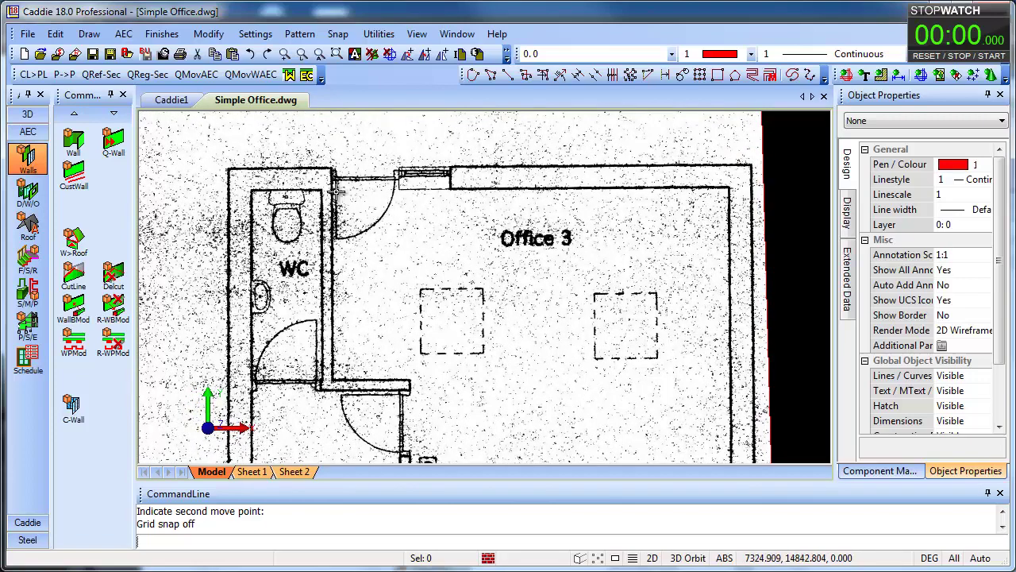
scroll(397, 168, up, 3)
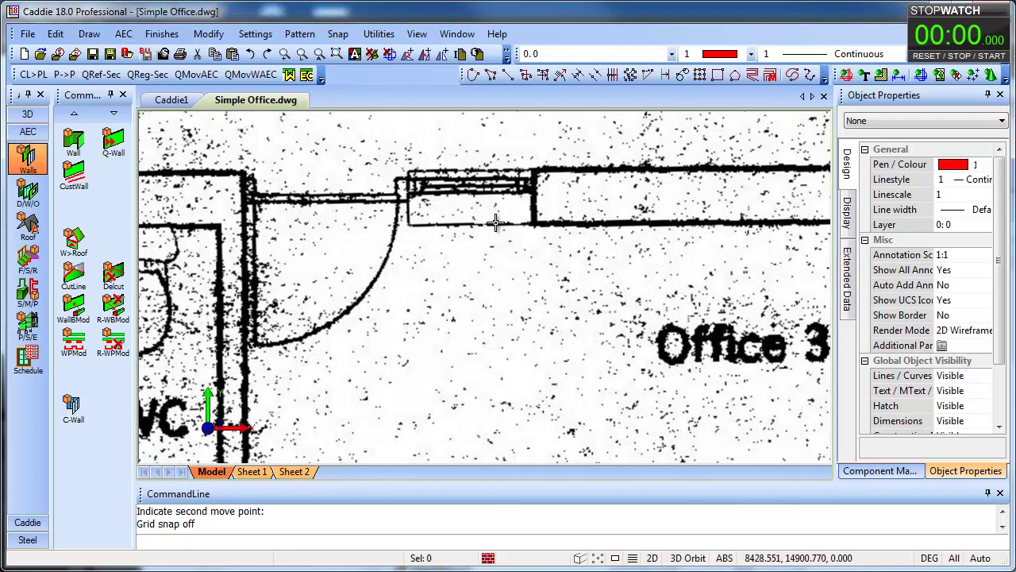
scroll(528, 196, up, 2)
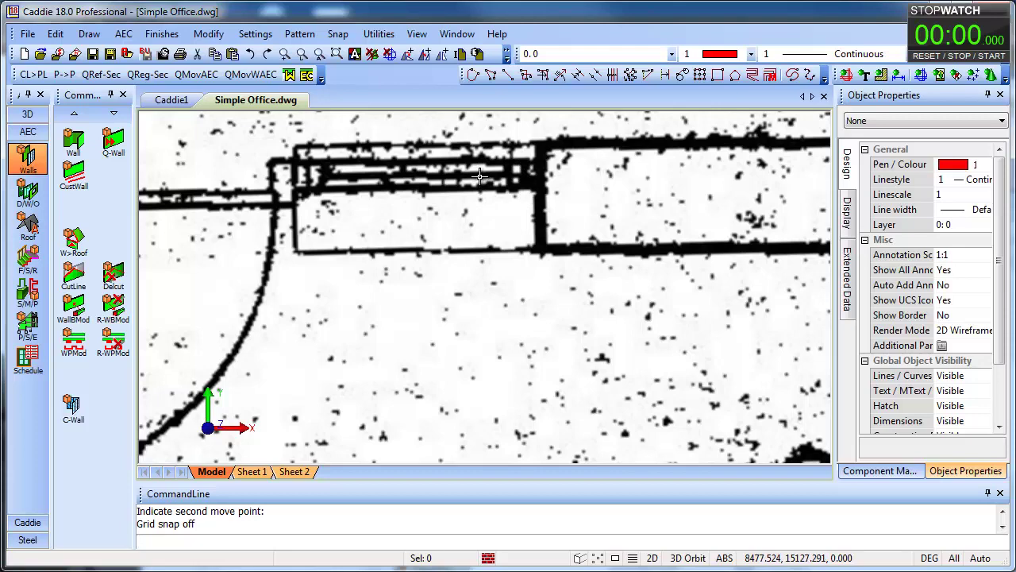
scroll(483, 177, down, 1)
scroll(488, 176, down, 1)
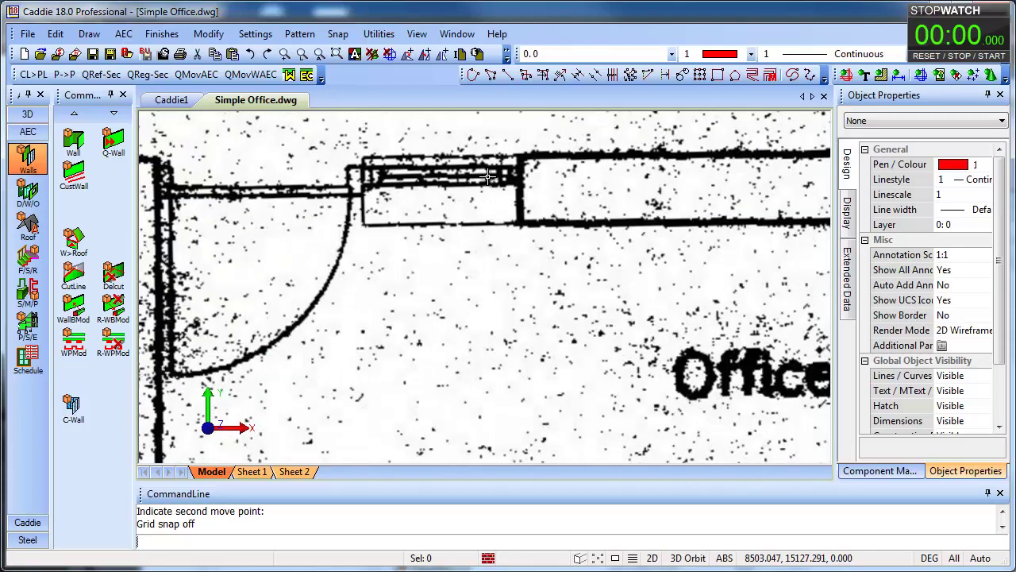
middle_drag(487, 197, 472, 293)
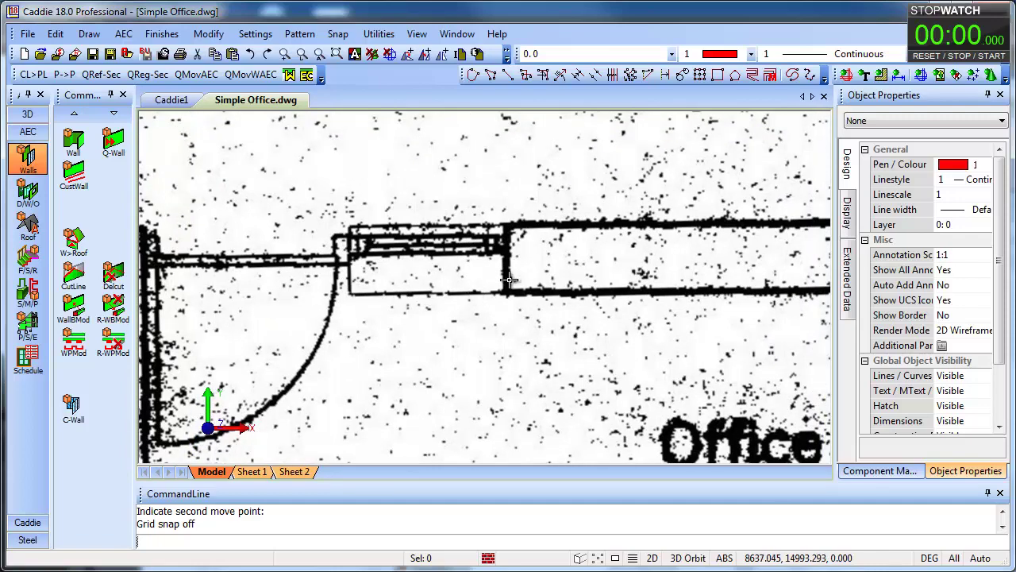
scroll(559, 303, down, 2)
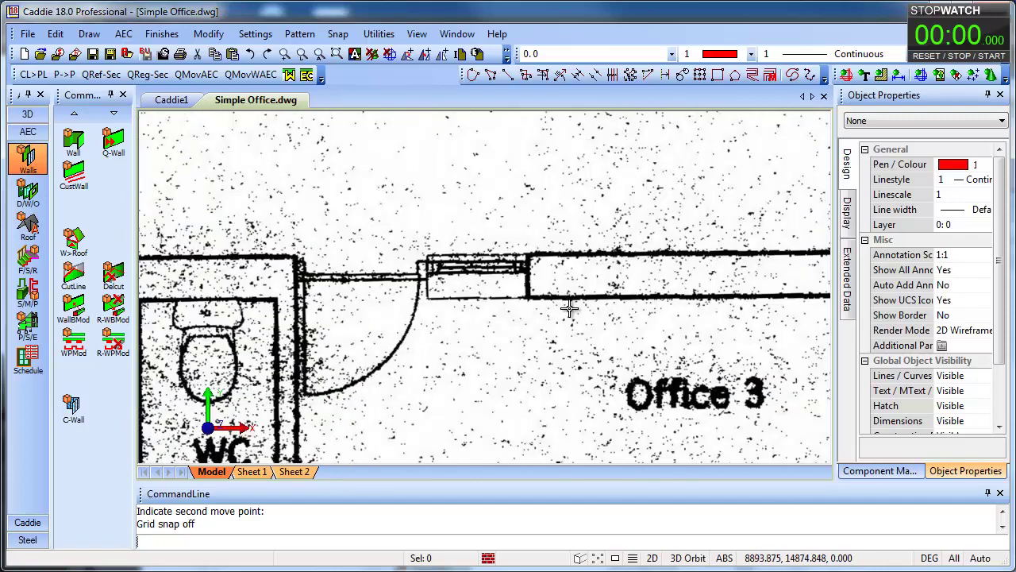
middle_drag(567, 310, 390, 277)
right_click(394, 277)
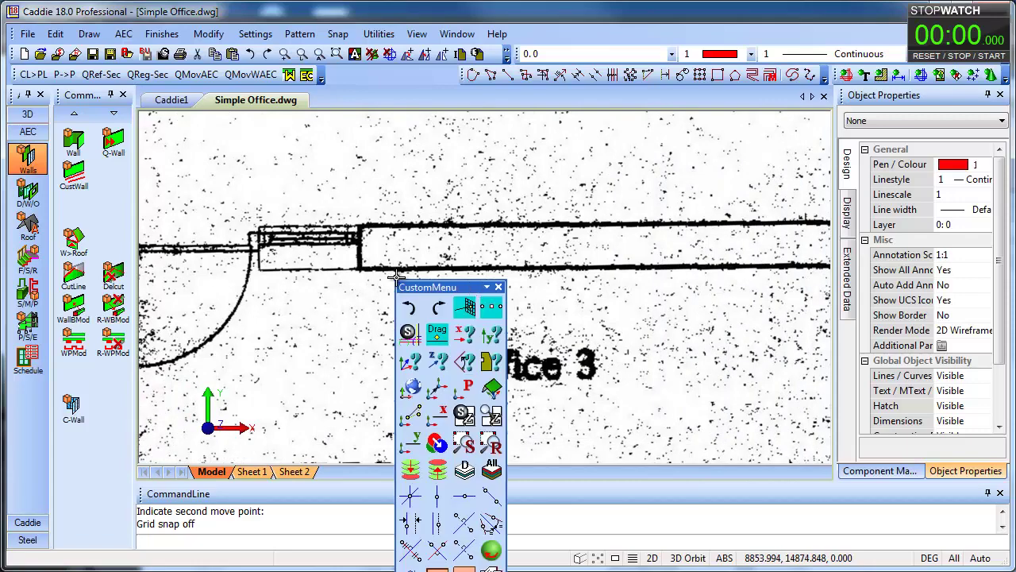
middle_drag(655, 293, 653, 232)
Examine the WC with its toilet and basin, and review the layout of the whole scanned plan
scroll(660, 252, down, 2)
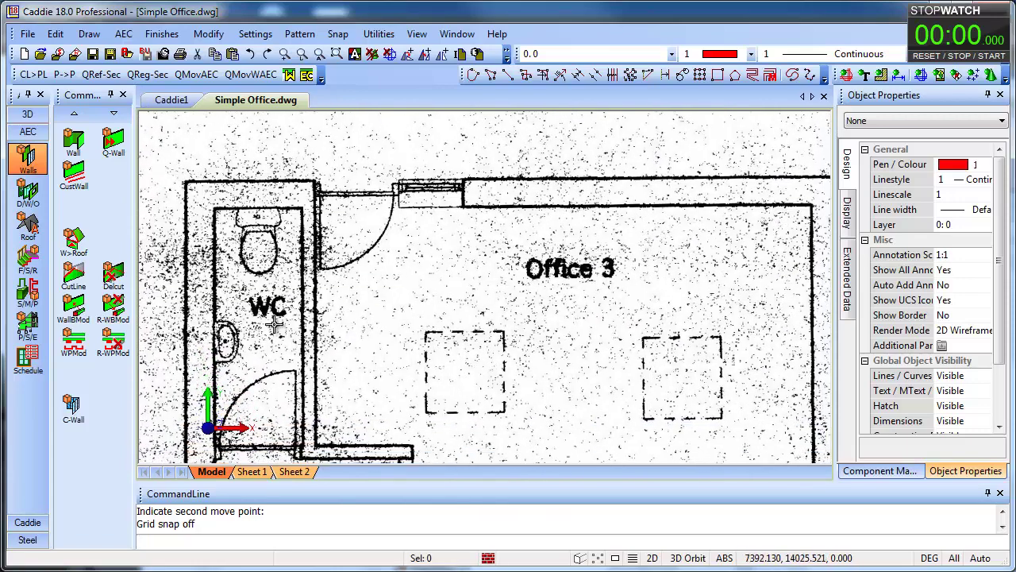
middle_drag(341, 294, 392, 209)
scroll(384, 311, down, 2)
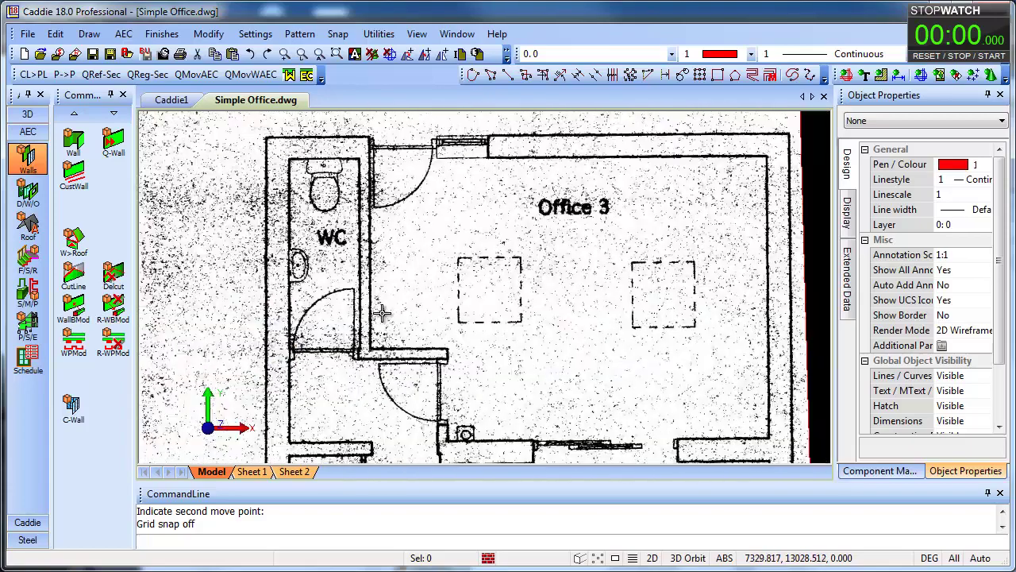
middle_drag(382, 312, 370, 213)
scroll(357, 361, down, 1)
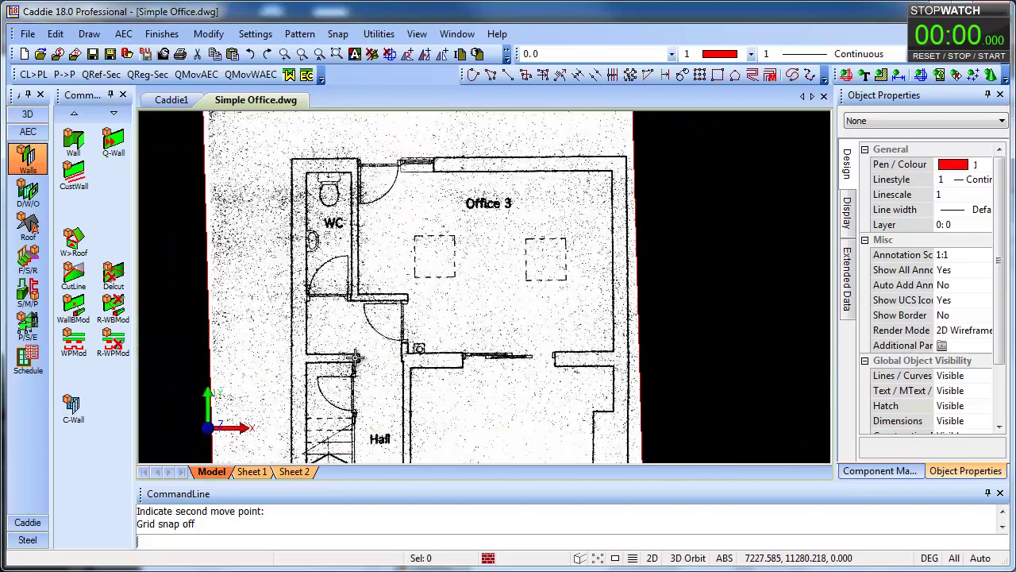
scroll(331, 229, up, 5)
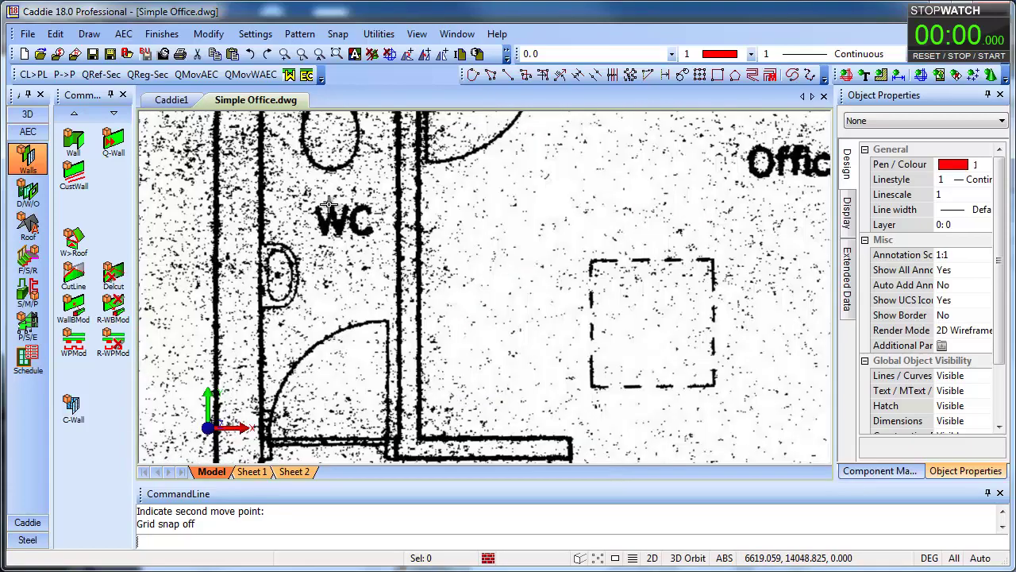
middle_drag(351, 323, 362, 400)
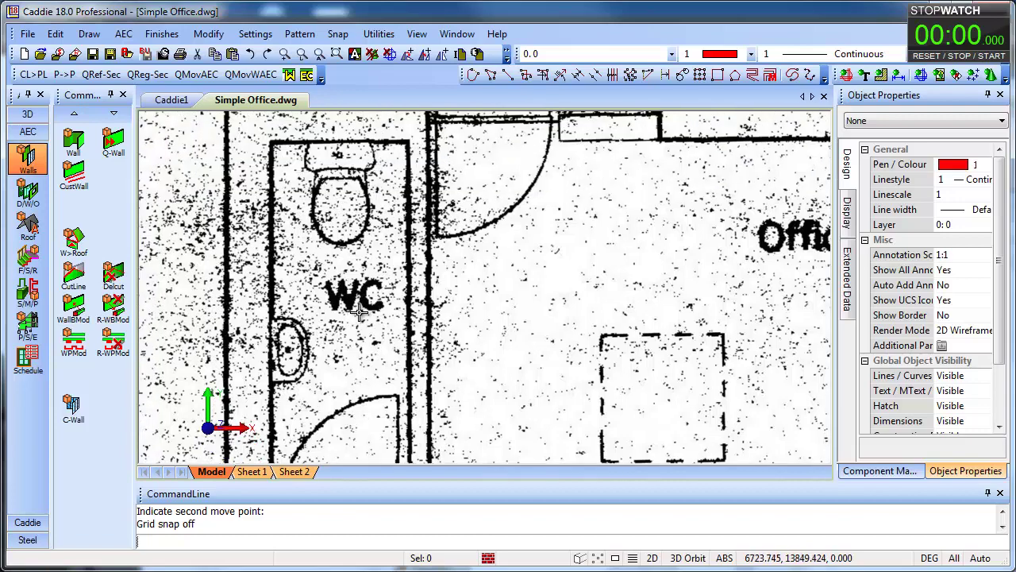
scroll(361, 314, down, 2)
scroll(494, 319, down, 1)
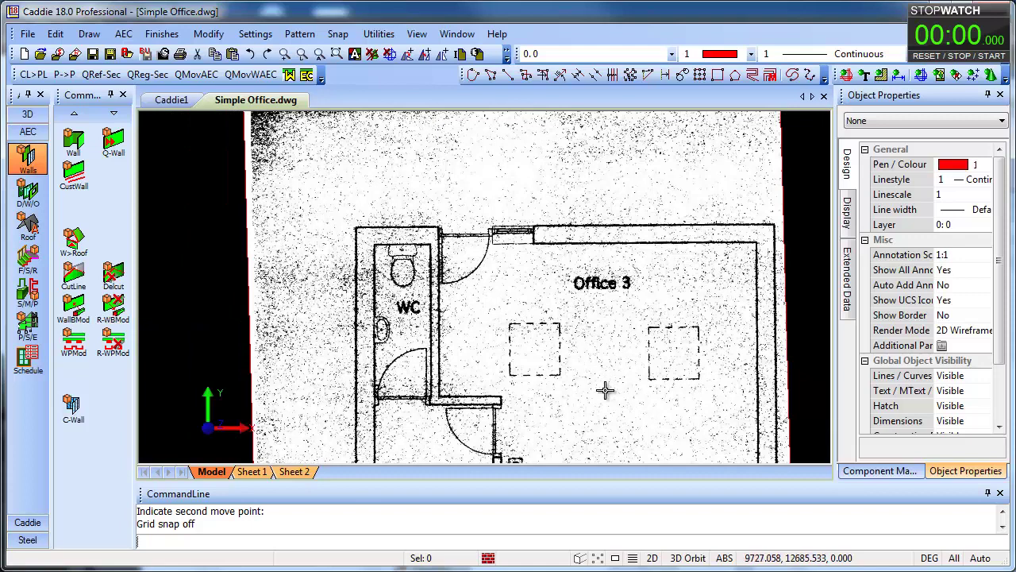
middle_drag(577, 347, 539, 296)
scroll(539, 295, down, 1)
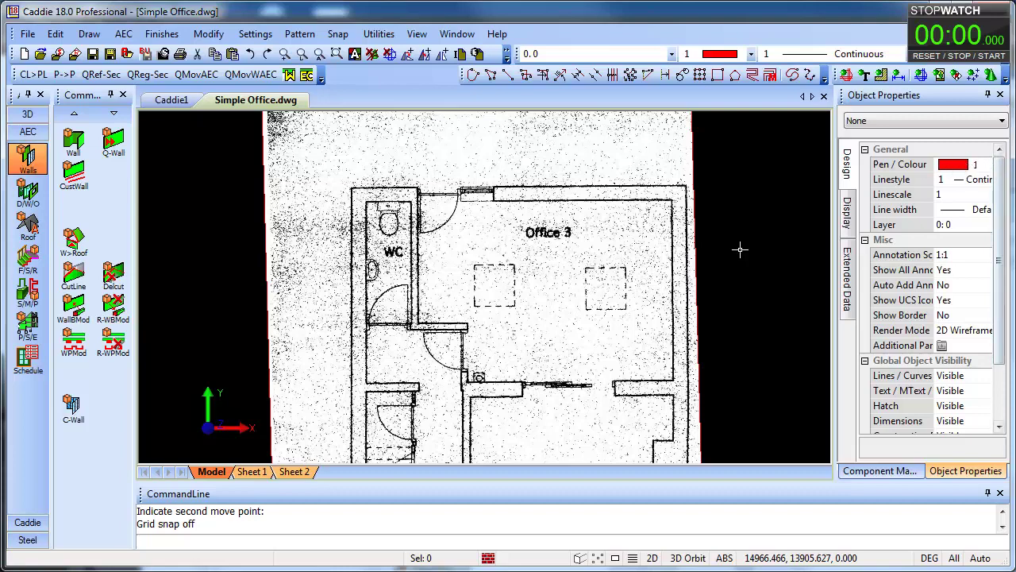
scroll(588, 262, down, 3)
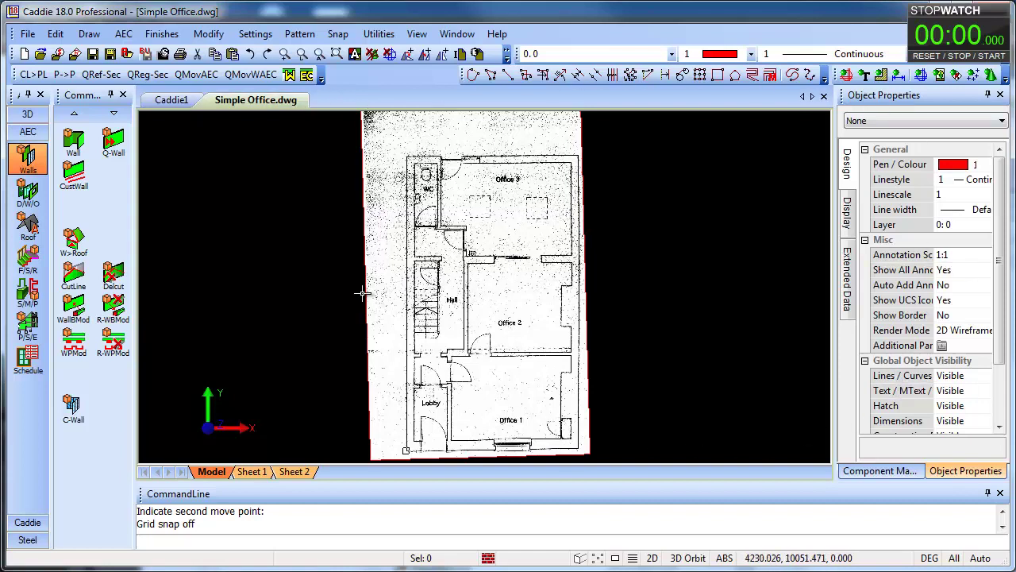
Set the drawing pen colour to 6 (magenta)
click(972, 167)
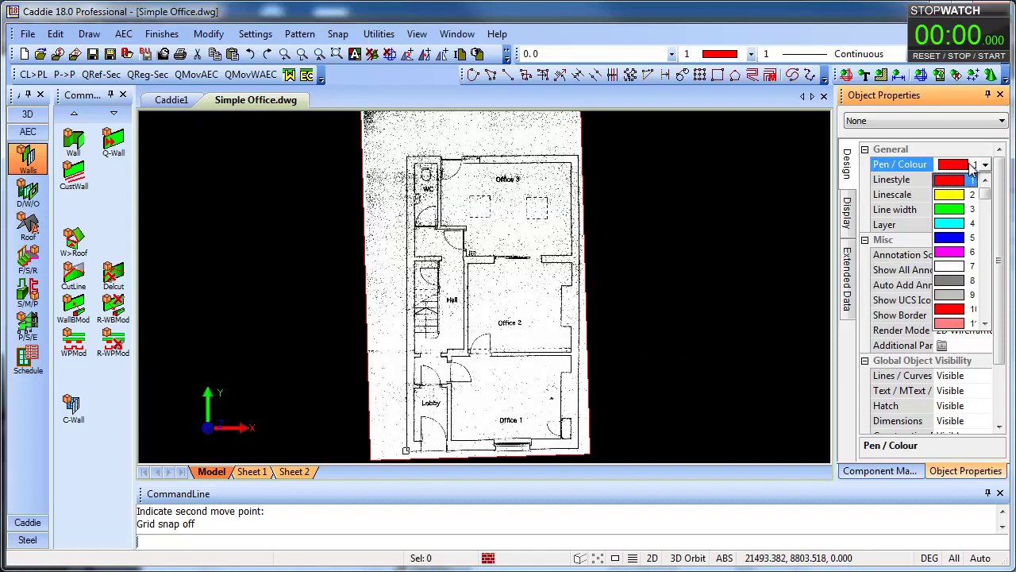
click(953, 253)
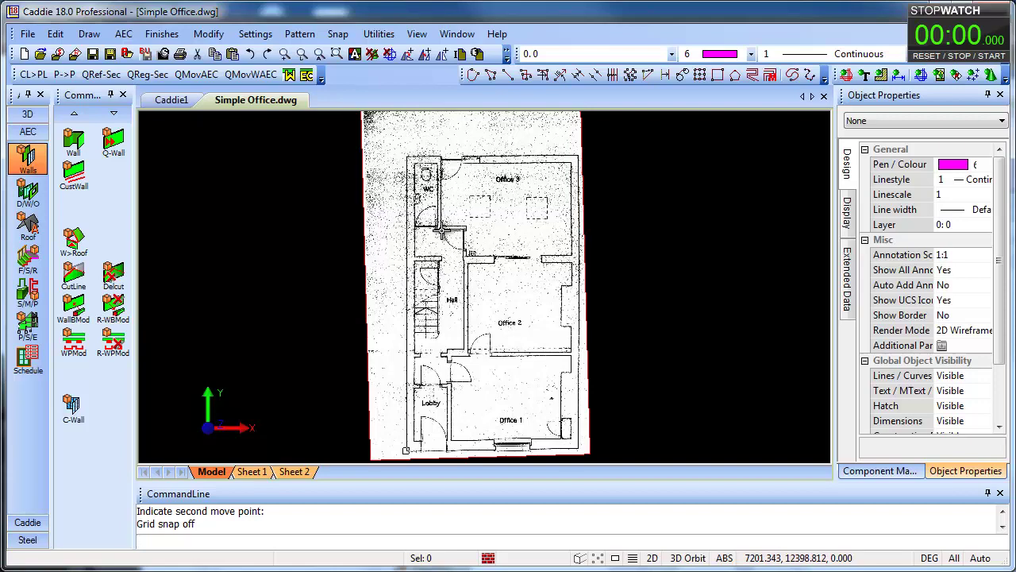
scroll(441, 229, down, 2)
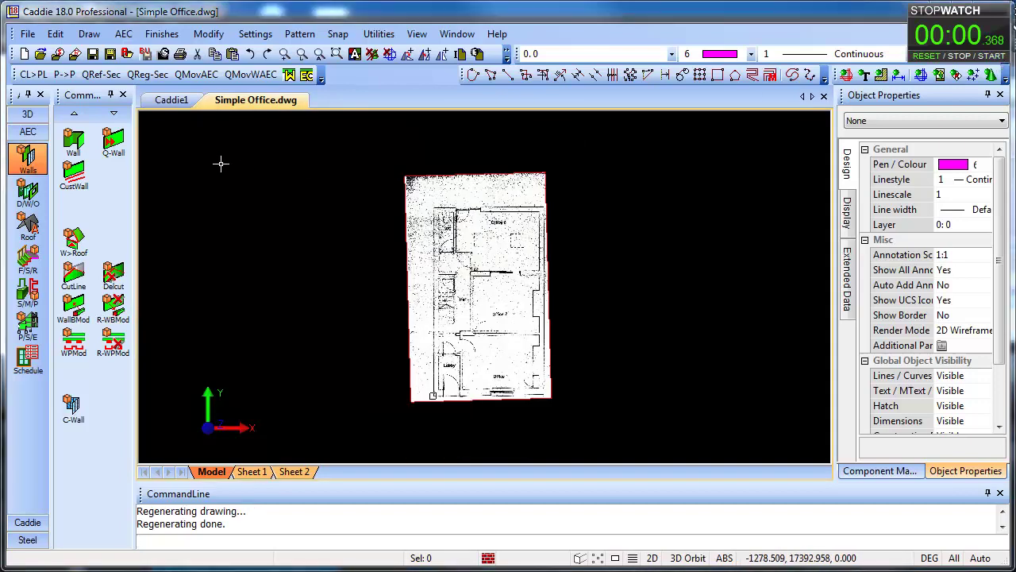
Trace the external walls with Q-Wall along the lobby, staircase and WC side, and across the rear of Office 3
click(114, 142)
scroll(445, 213, up, 2)
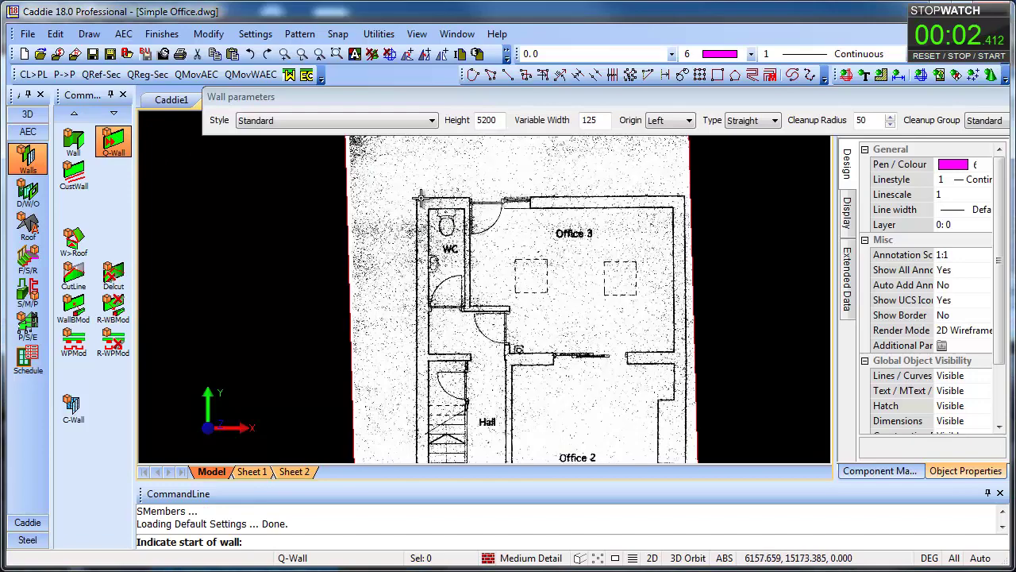
click(420, 196)
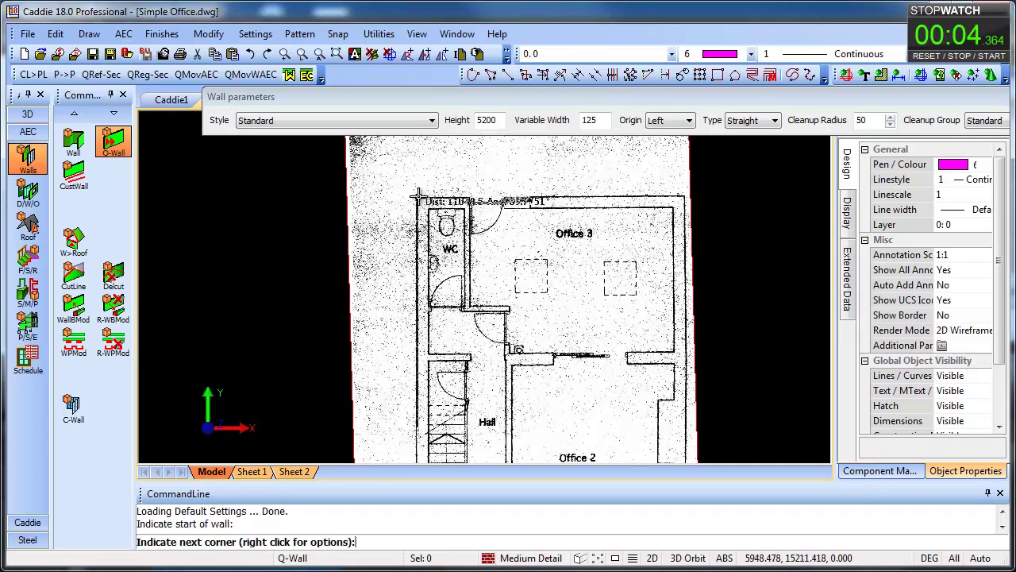
click(417, 197)
scroll(657, 193, up, 2)
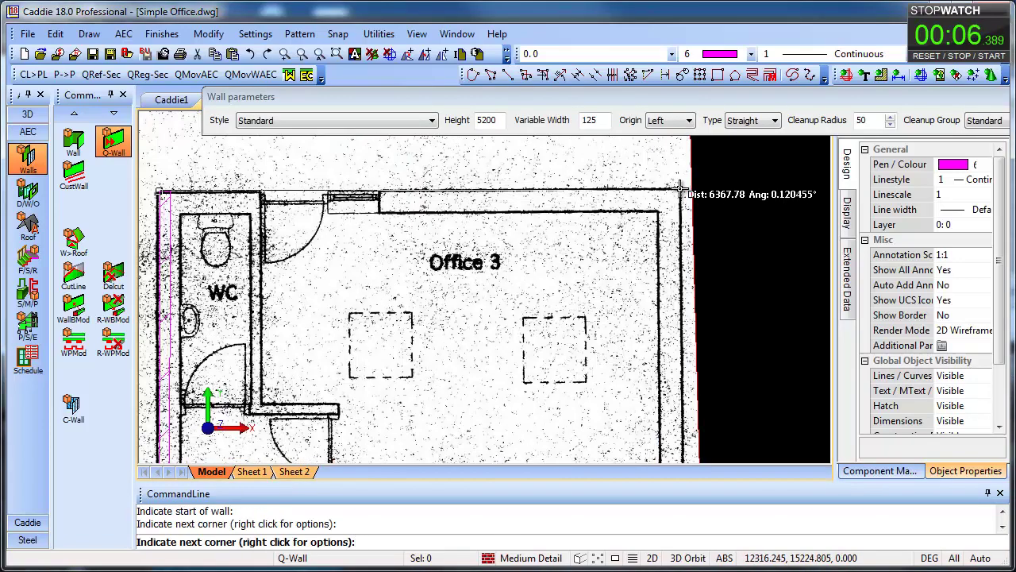
click(679, 190)
scroll(681, 232, down, 5)
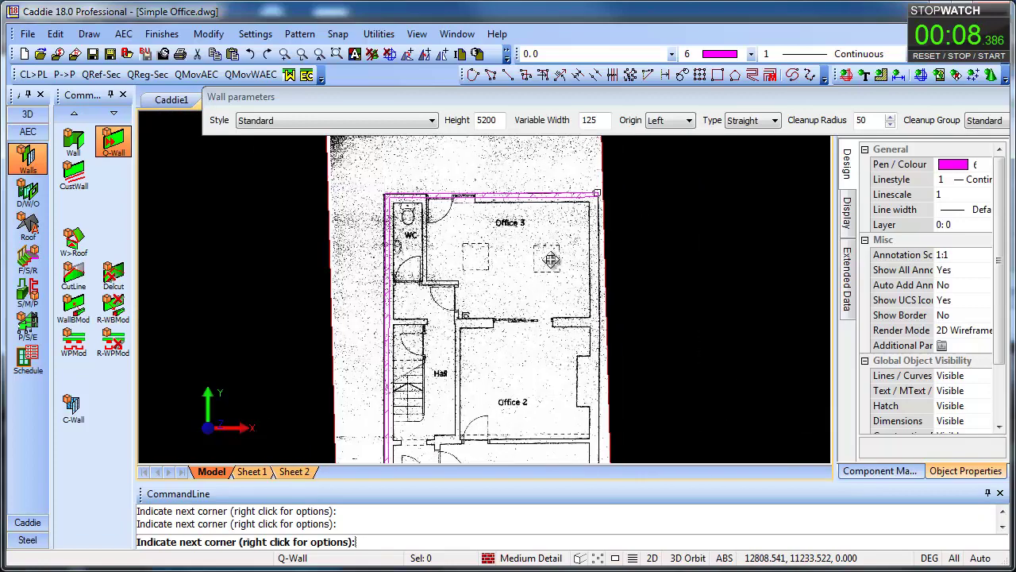
Continue the external wall down the chimney-breast side to Office 1's front corner, and close the outline along the front
scroll(562, 397, up, 4)
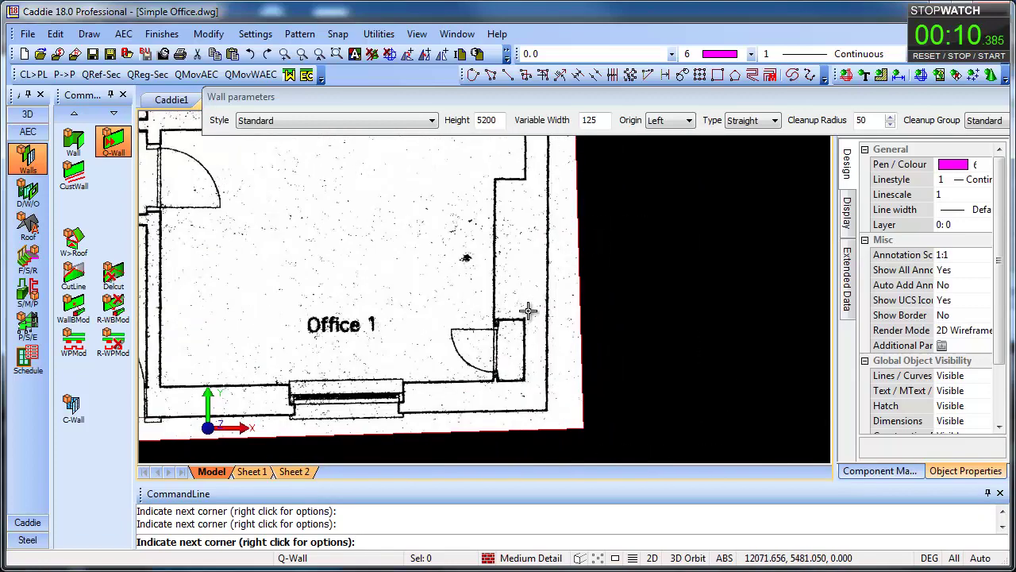
click(545, 409)
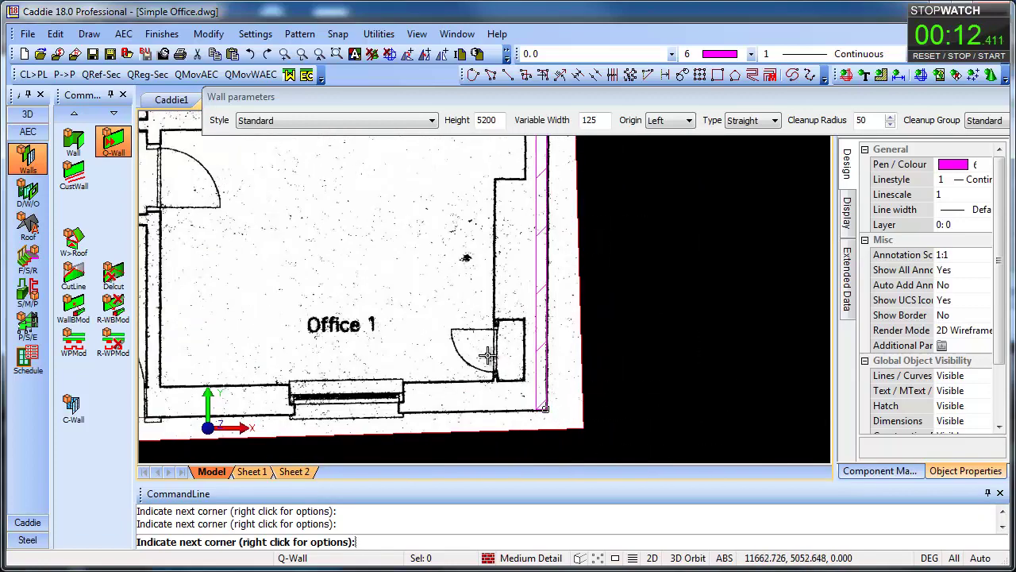
key(c)
scroll(467, 370, down, 3)
middle_drag(579, 347, 700, 340)
scroll(441, 352, up, 4)
scroll(464, 360, down, 3)
key(Escape)
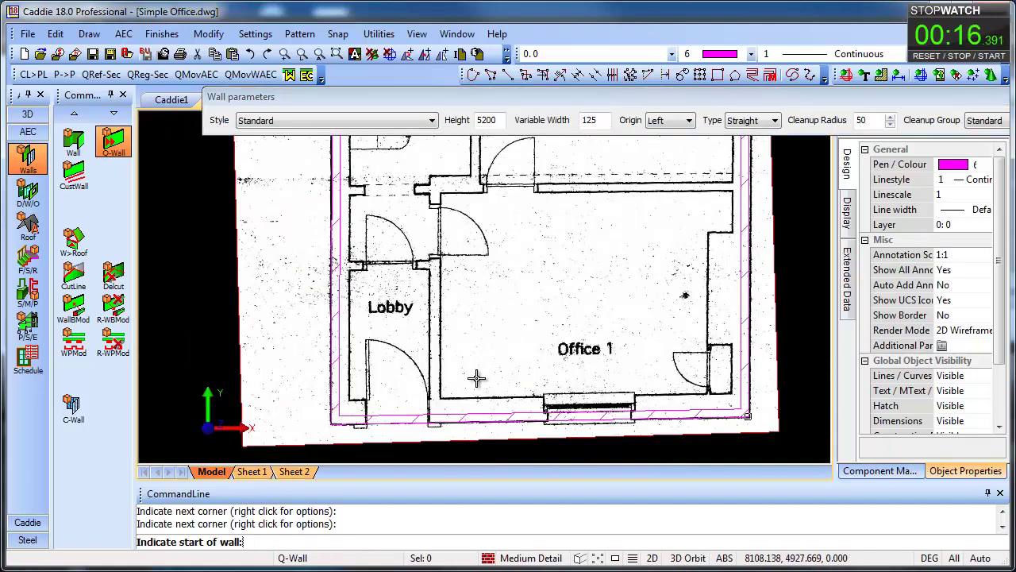
Trace the partition between the lobby and Office 1 from the front wall up to the hall, including the short jog towards Office 2
scroll(437, 419, up, 3)
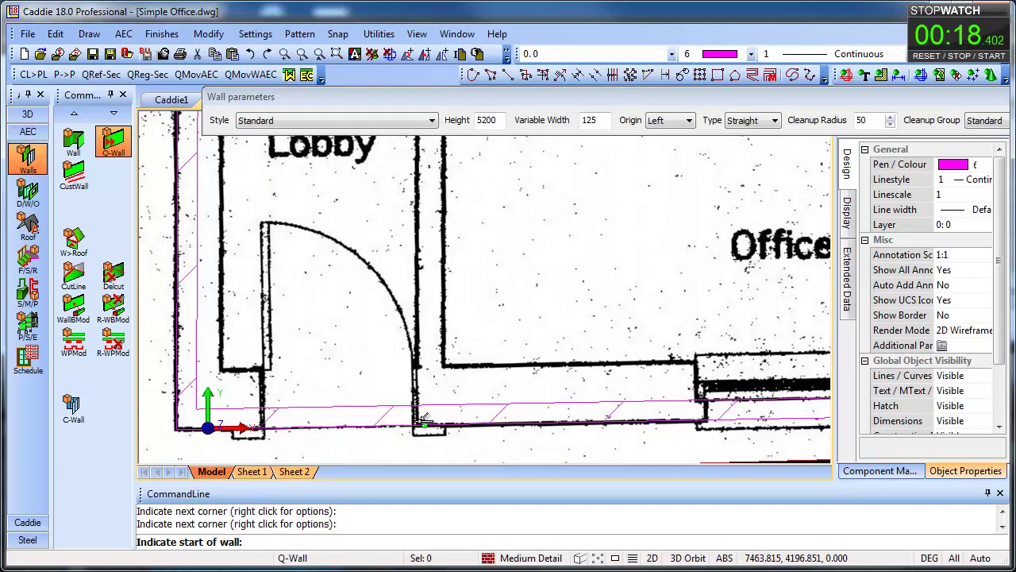
click(421, 419)
scroll(479, 256, down, 4)
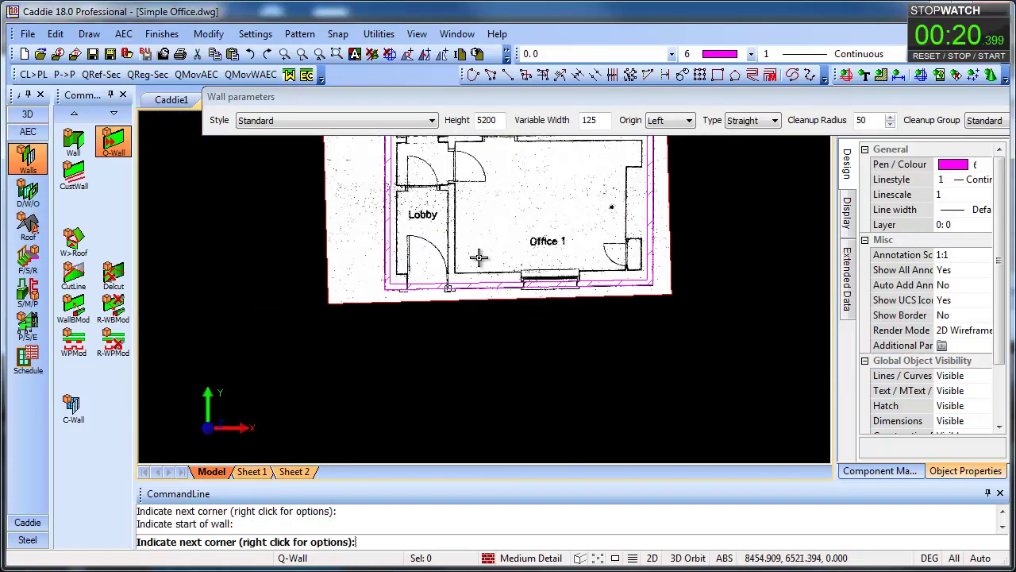
scroll(381, 341, up, 5)
click(351, 230)
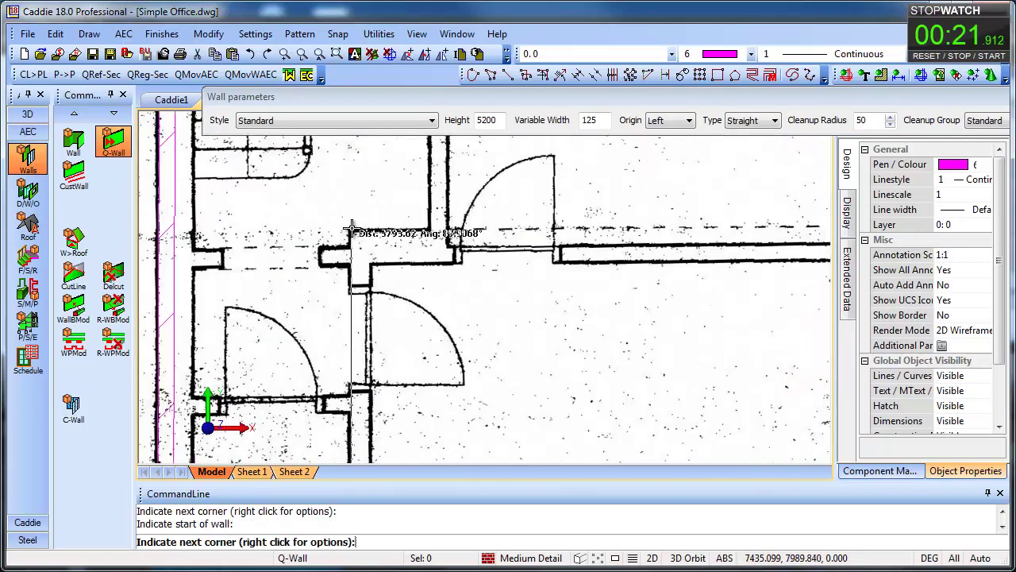
click(443, 230)
scroll(505, 220, down, 5)
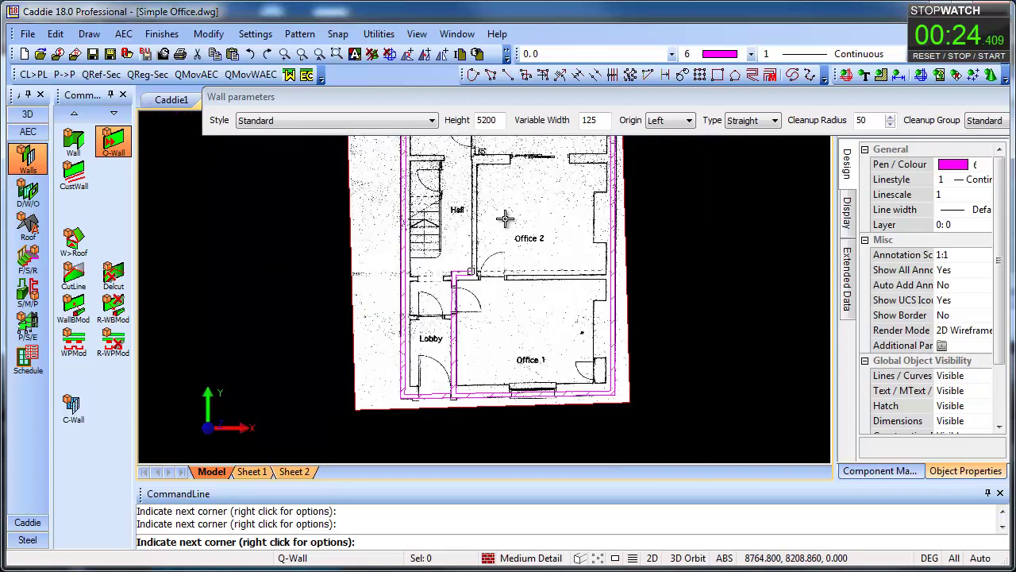
Continue the partition between the hall and Office 2, and return it across the hall to the staircase-side external wall
scroll(495, 289, up, 5)
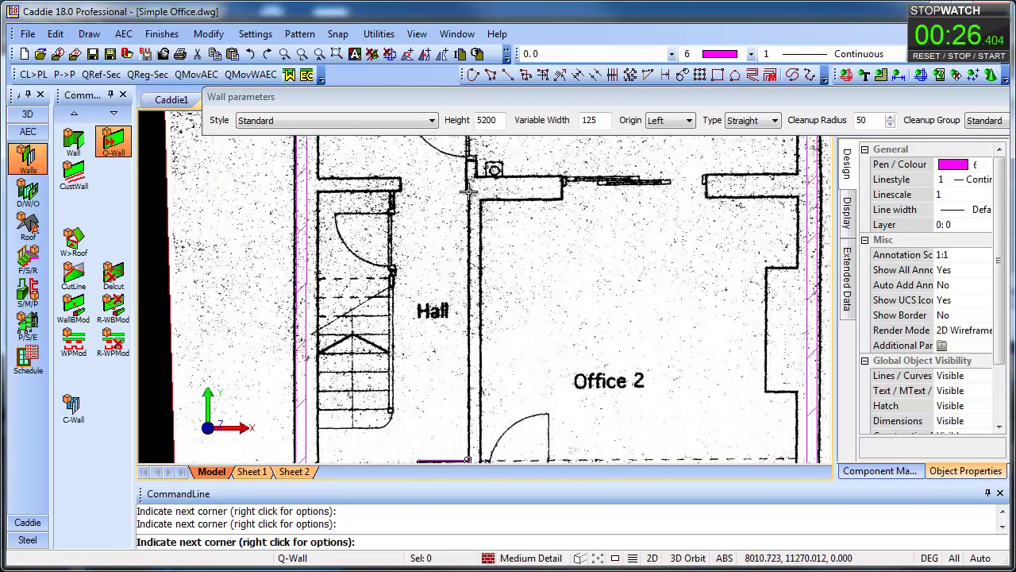
click(463, 191)
click(298, 192)
key(Escape)
Trace a wall from the hall and Office 2 junction along Office 3's hall door, and turn it along to the WC corner
scroll(498, 191, up, 3)
middle_drag(488, 263, 486, 346)
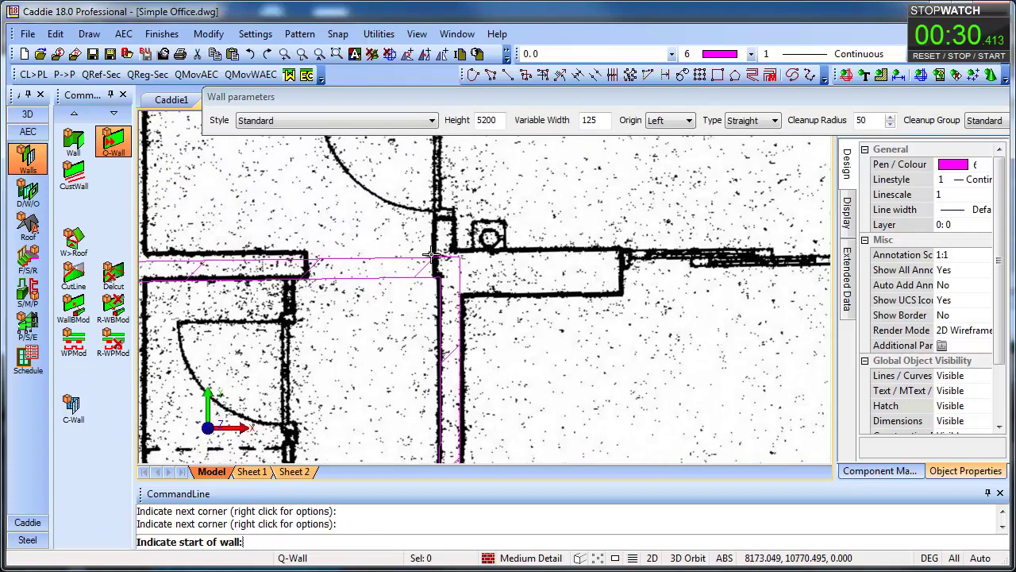
click(432, 256)
scroll(496, 261, down, 3)
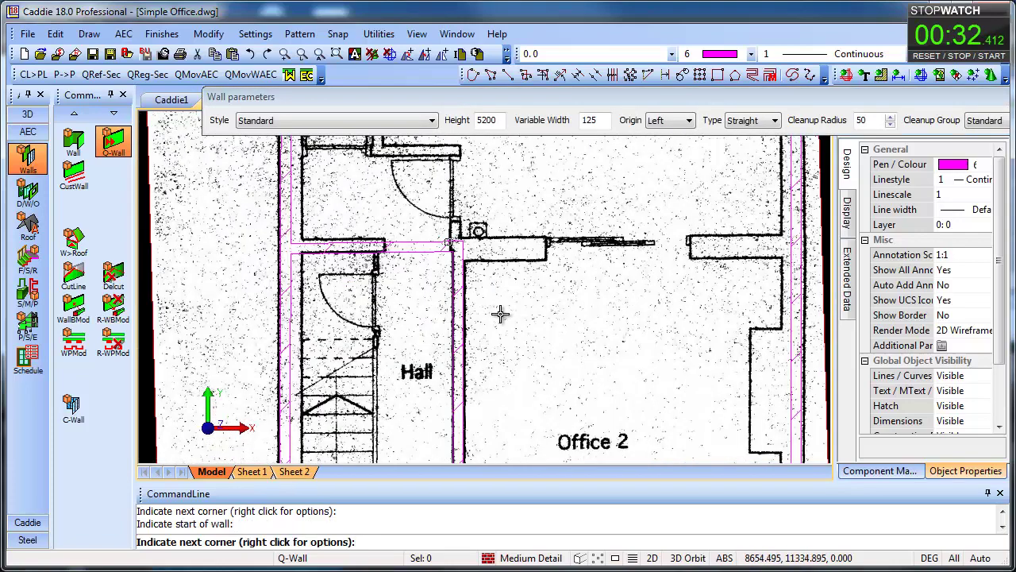
scroll(499, 310, up, 3)
scroll(411, 229, up, 3)
click(492, 194)
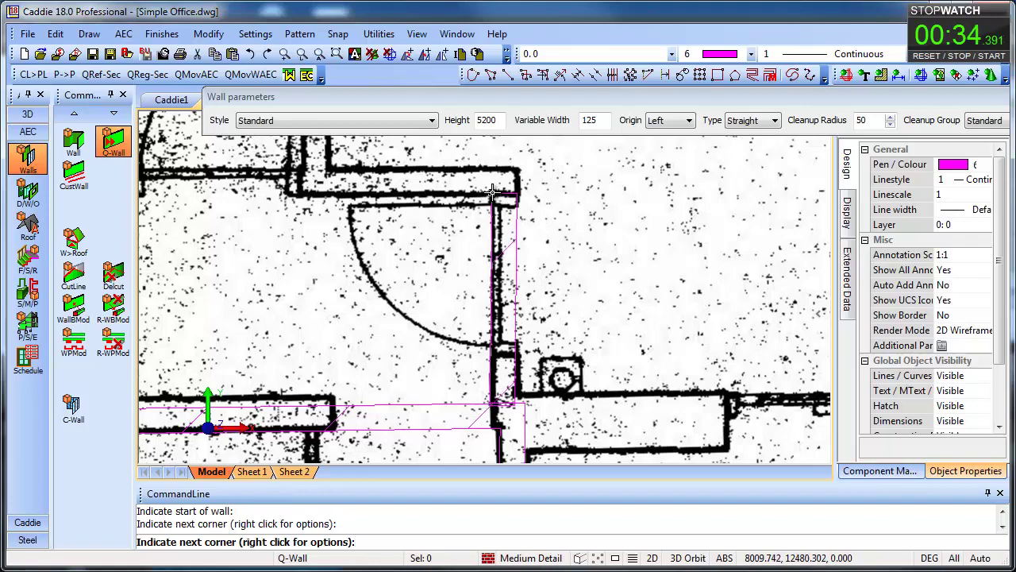
scroll(389, 254, down, 3)
scroll(380, 250, up, 2)
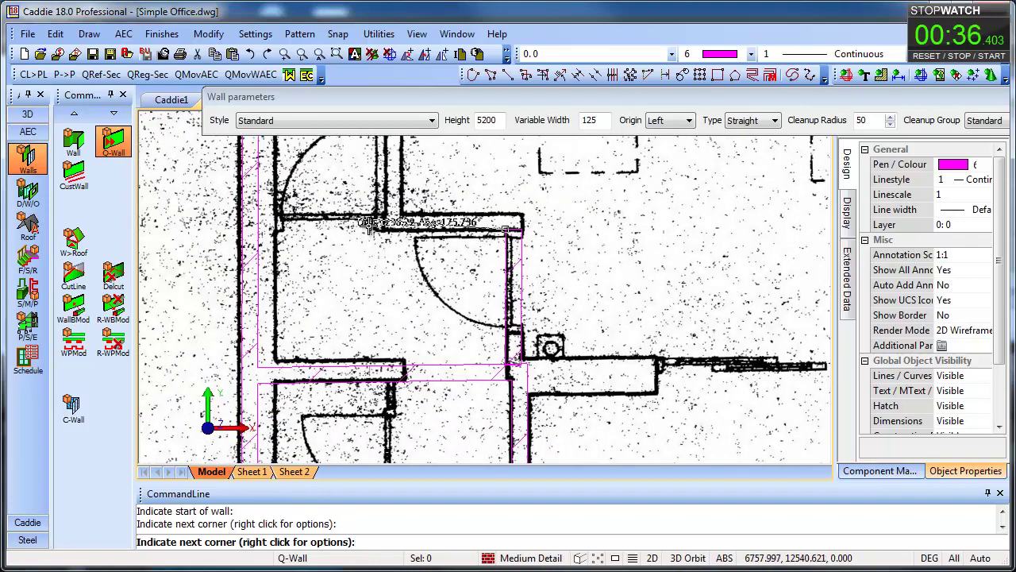
click(385, 224)
Continue the wall between the WC and Office 3 up to the rear external wall, and finish it there
scroll(397, 246, down, 3)
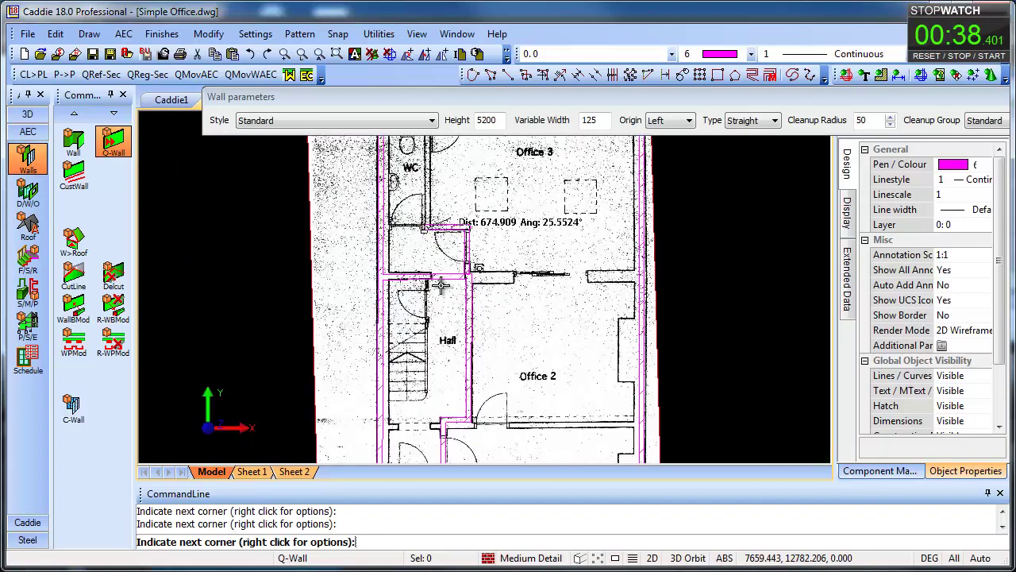
scroll(418, 244, up, 2)
scroll(404, 183, up, 2)
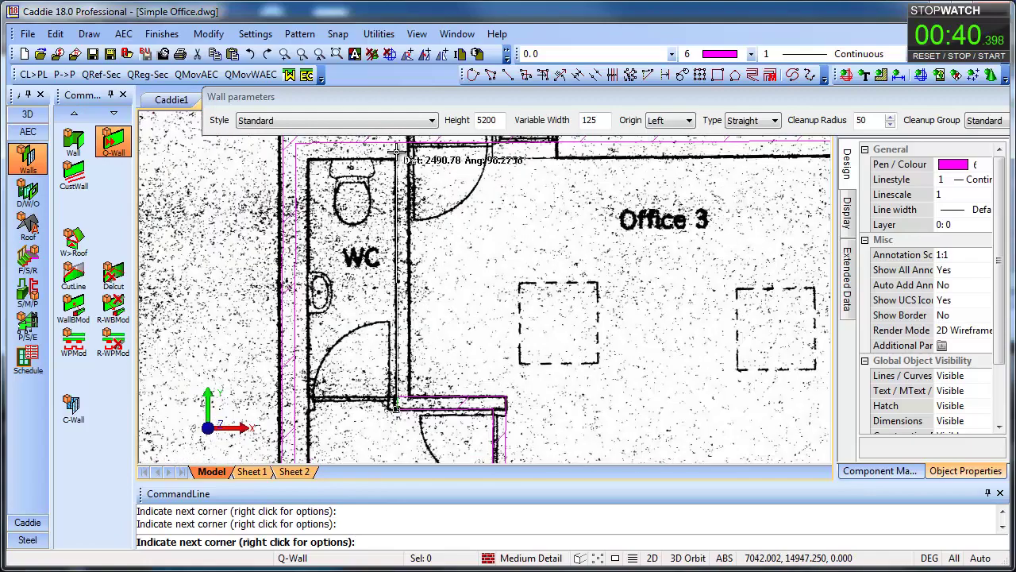
middle_drag(407, 167, 408, 200)
click(395, 163)
key(Escape)
Stretch the short wall below the WC across the WC doorway to the staircase-side external wall
click(410, 450)
key(Escape)
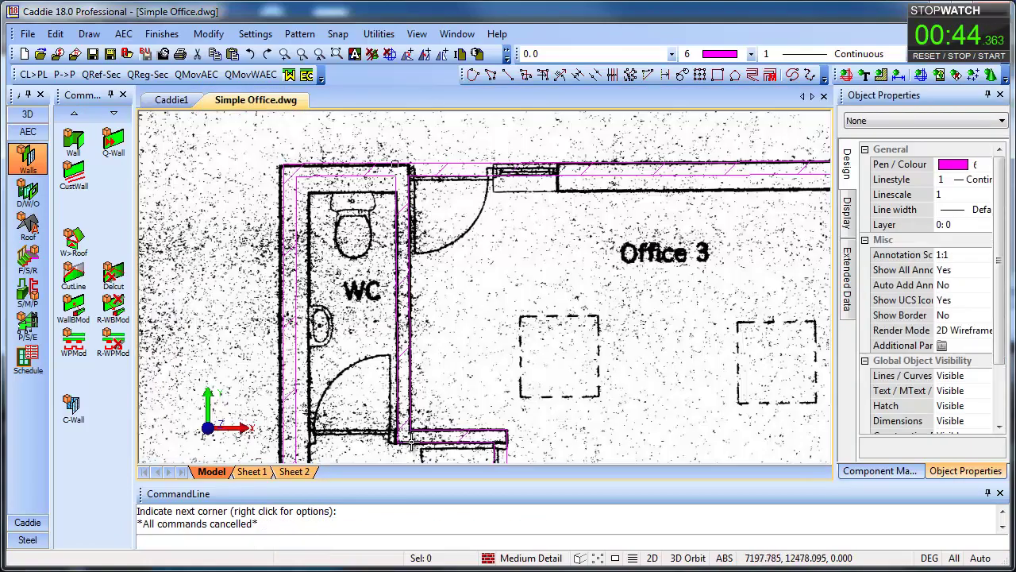
click(410, 442)
click(389, 443)
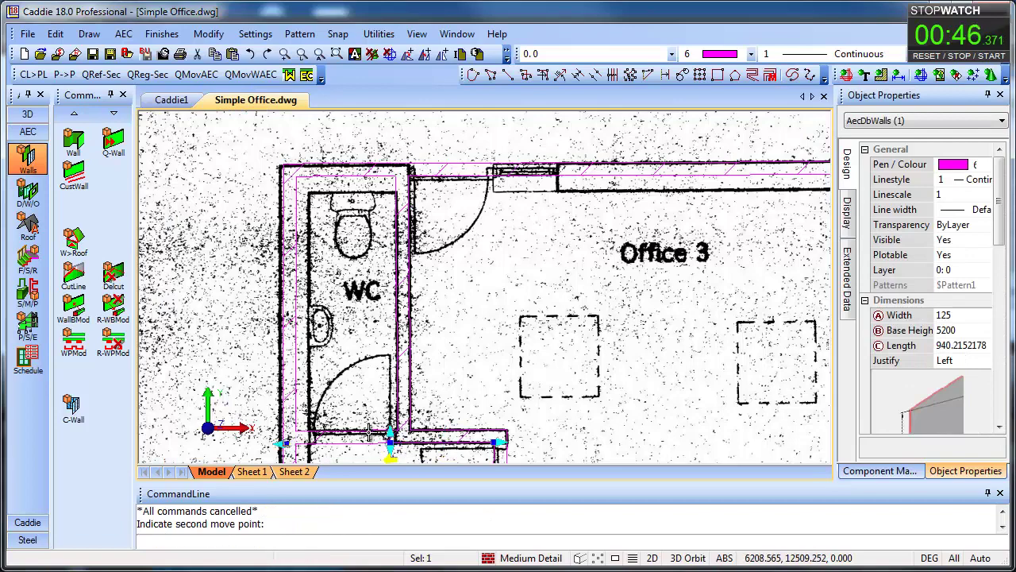
Draw a Q-Wall between Offices 2 and 3, from the chimney-side external wall to the hall partition
middle_drag(487, 382, 482, 195)
middle_drag(547, 410, 335, 360)
click(113, 142)
click(705, 339)
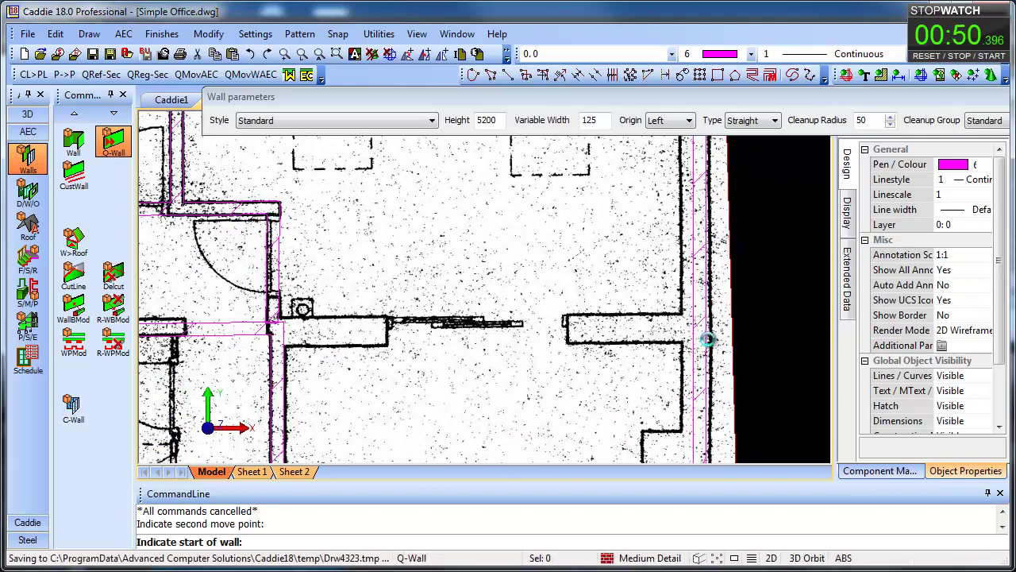
click(272, 341)
key(Escape)
Widen the wall between Offices 2 and 3 to match the thickness on the scan
click(412, 329)
click(490, 332)
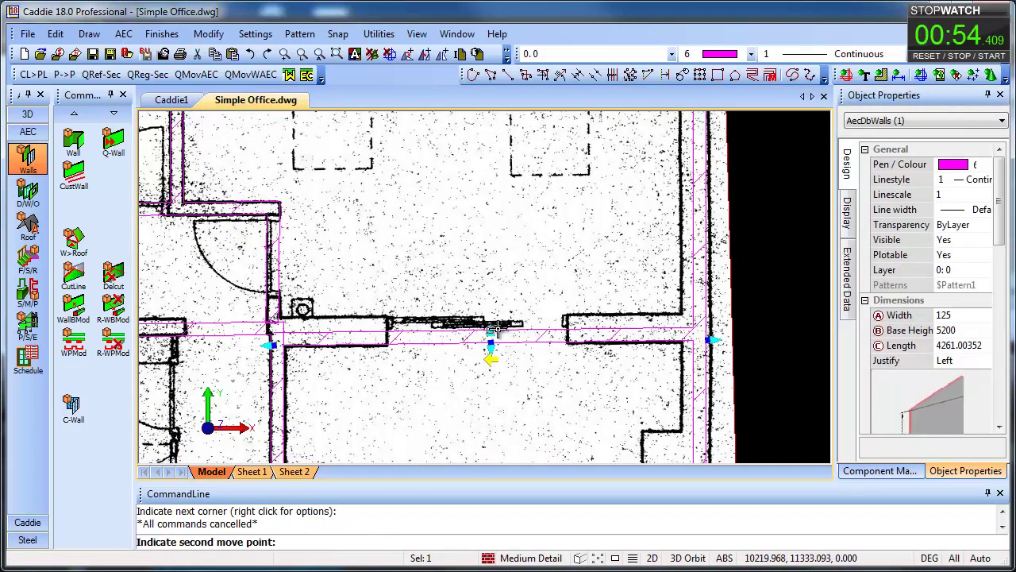
scroll(580, 324, down, 4)
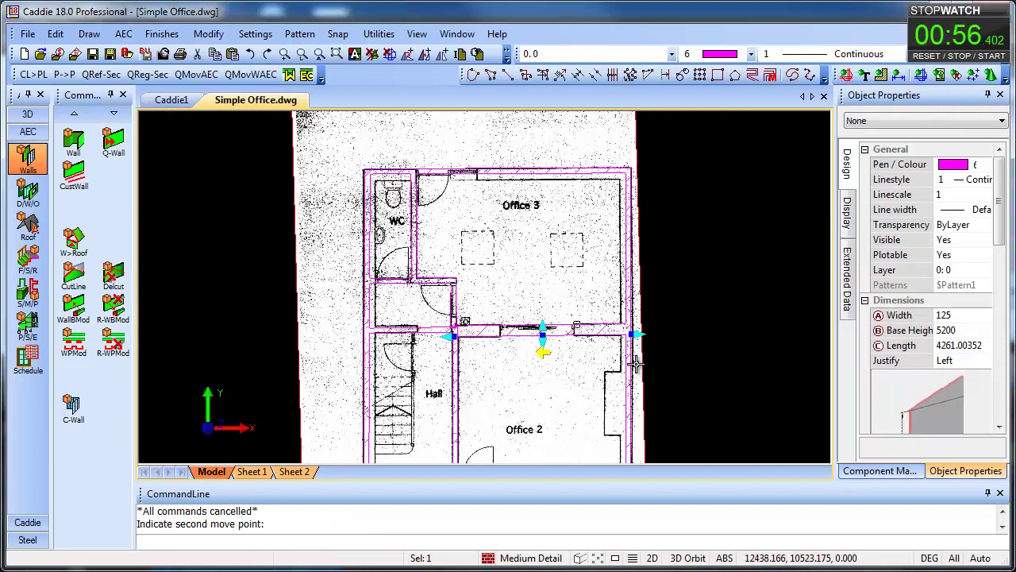
Widen the external wall on the chimney-breast side to the inner face shown on the scan
scroll(636, 363, up, 5)
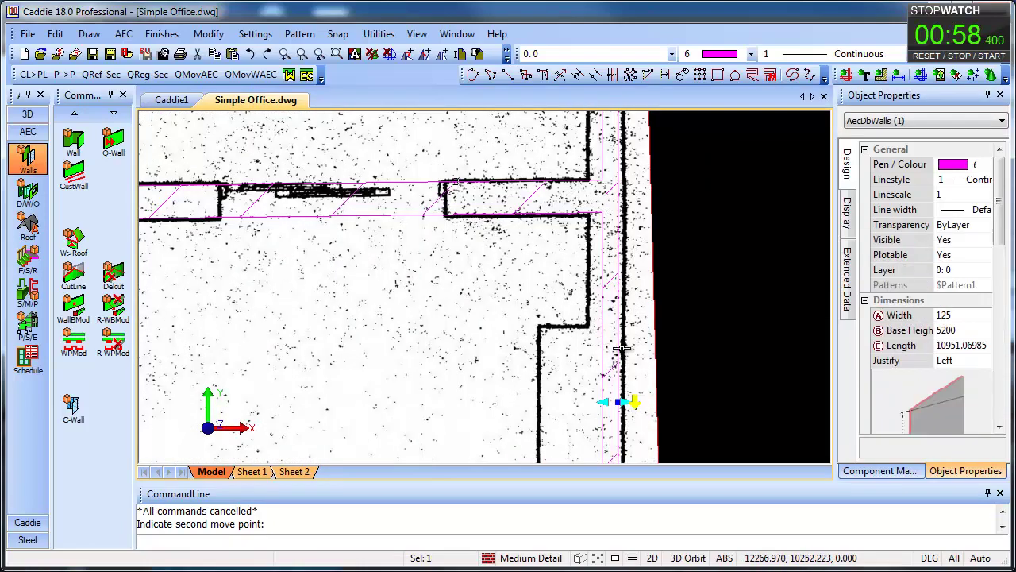
click(605, 401)
click(590, 322)
Widen the rear external wall of Office 3 and the WC to the scanned inner face
scroll(575, 324, down, 5)
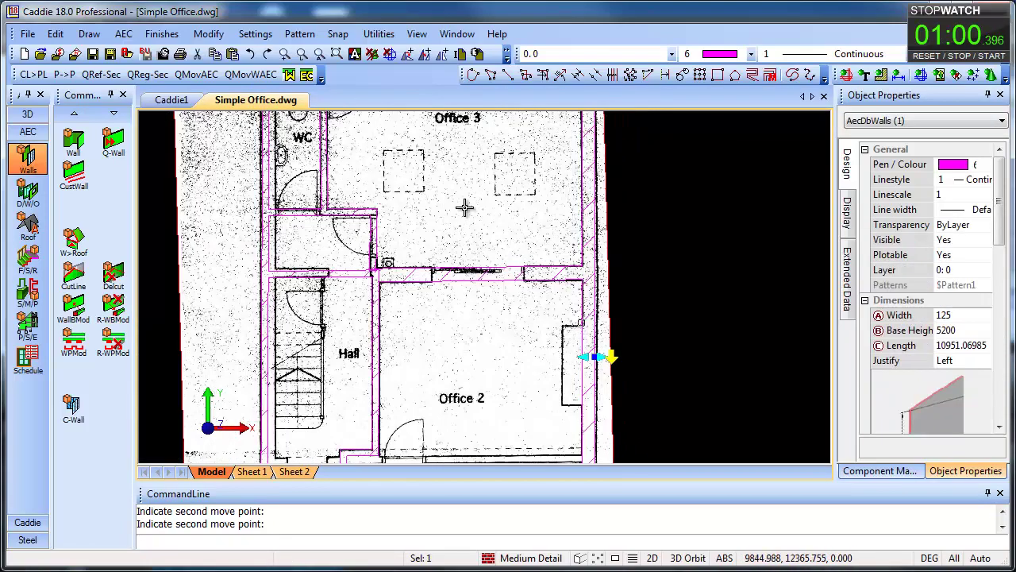
middle_drag(498, 344, 532, 488)
scroll(493, 257, up, 4)
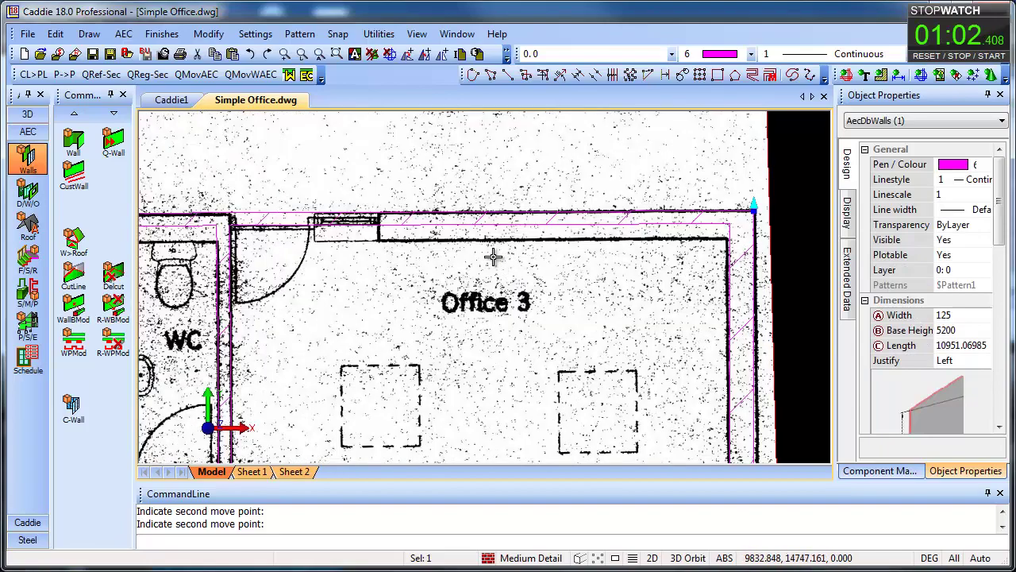
click(477, 227)
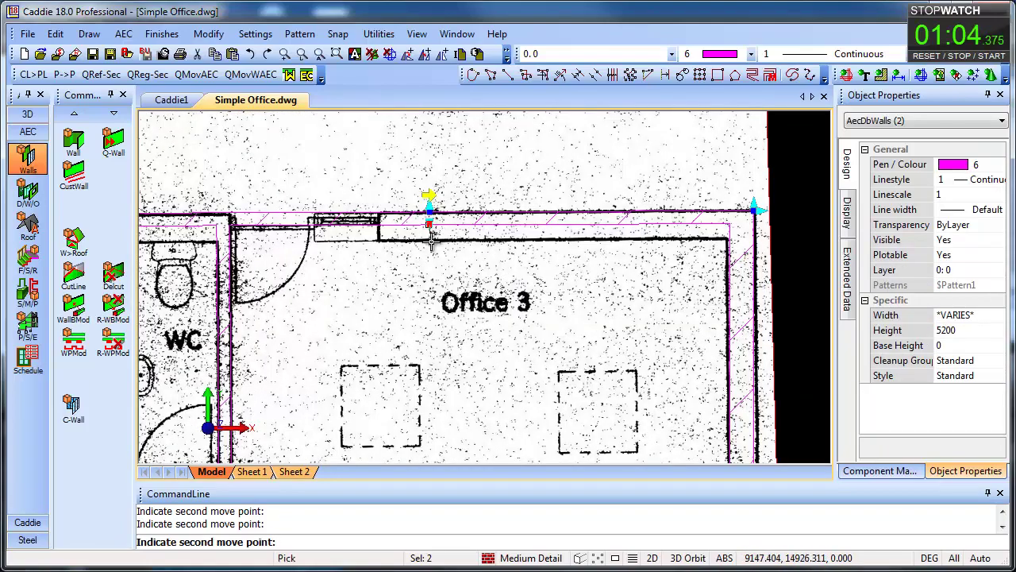
Widen the staircase-side external wall and the cross wall at the top of the stairs to match the scanned thickness
scroll(431, 243, down, 5)
scroll(362, 166, up, 5)
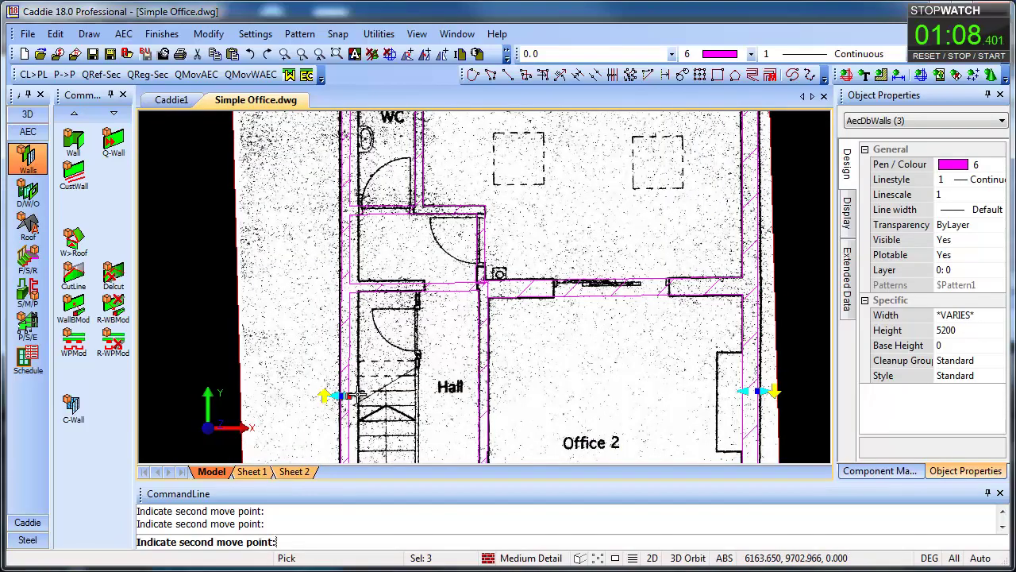
scroll(465, 368, down, 3)
scroll(468, 325, up, 5)
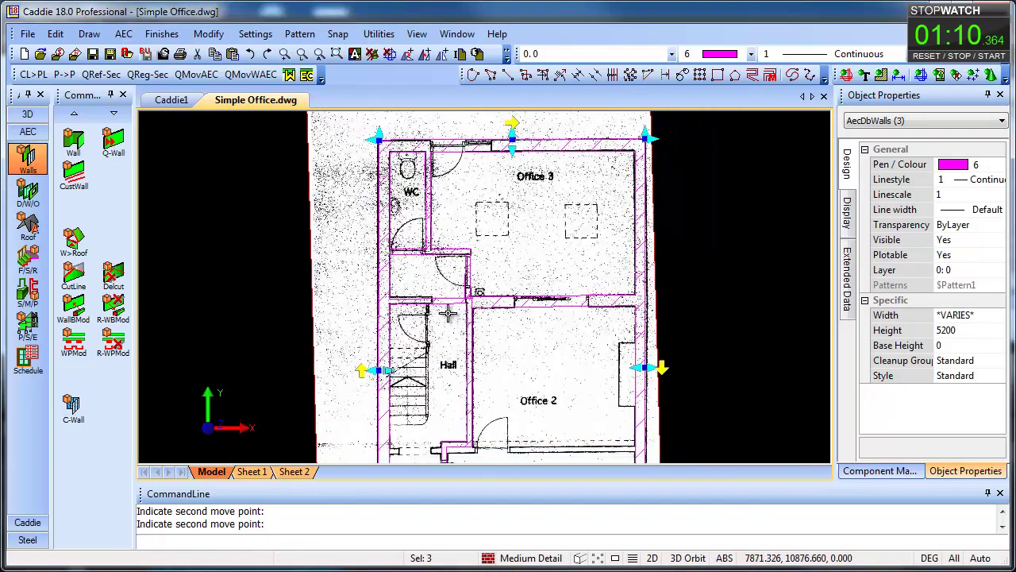
click(410, 296)
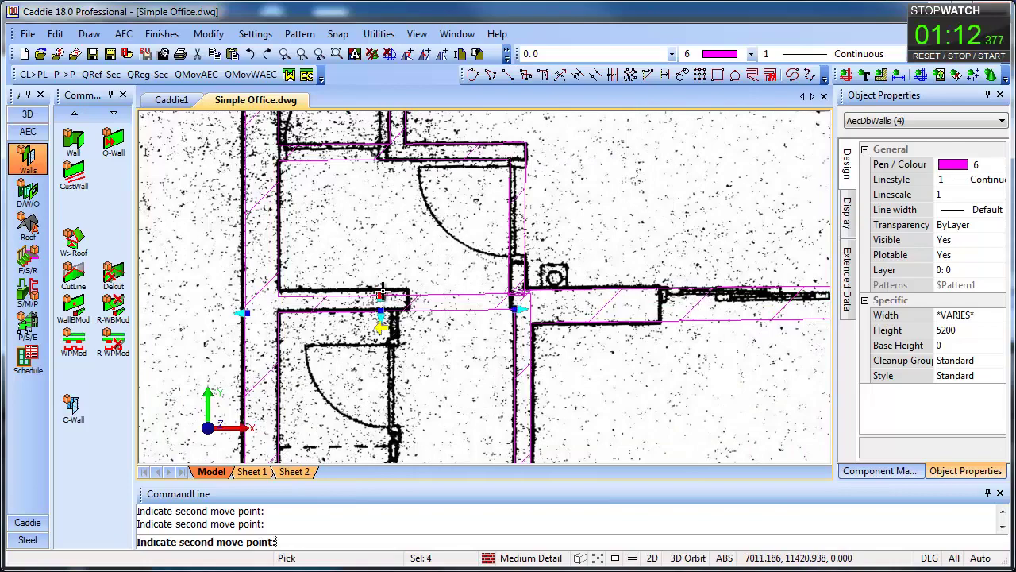
Widen the short jog wall between the hall and Office 1 to the scanned inner face
scroll(465, 311, down, 5)
middle_drag(451, 186, 446, 144)
middle_drag(496, 302, 485, 204)
scroll(469, 345, up, 3)
click(428, 273)
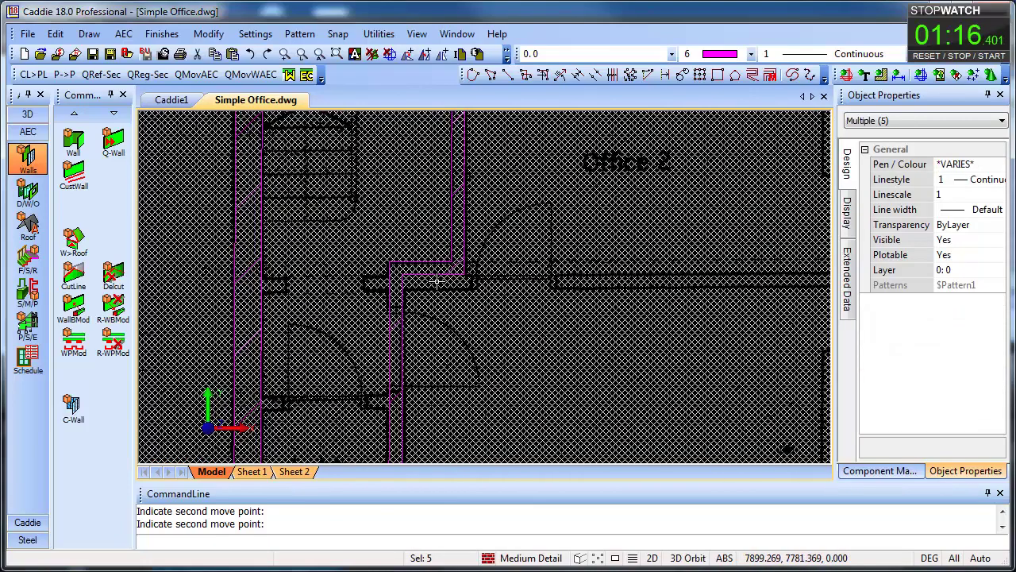
key(Escape)
click(433, 275)
click(420, 275)
click(420, 289)
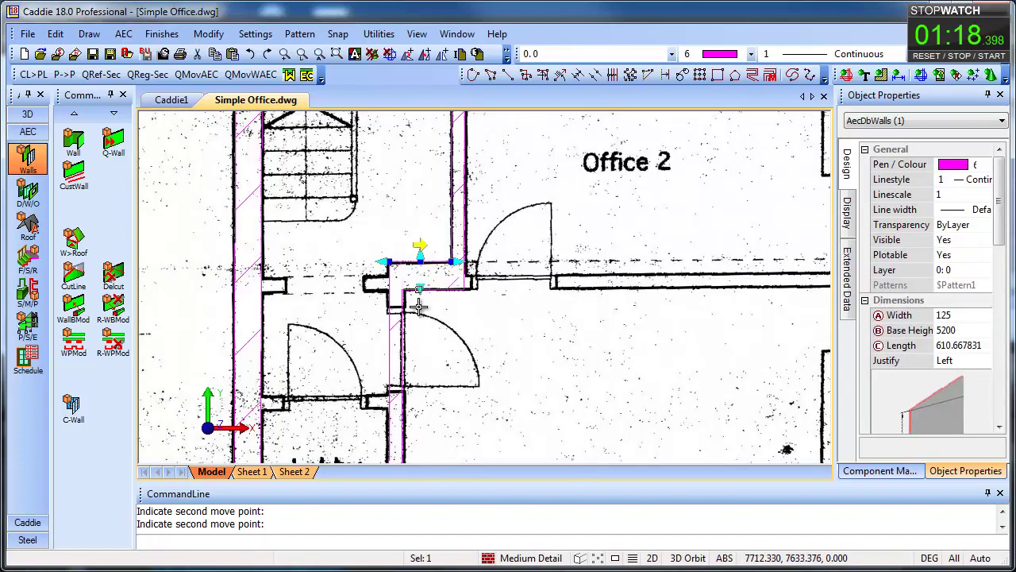
Widen the wall between the Lobby and Office 1 to the wall face shown on the scan
scroll(444, 441, down, 3)
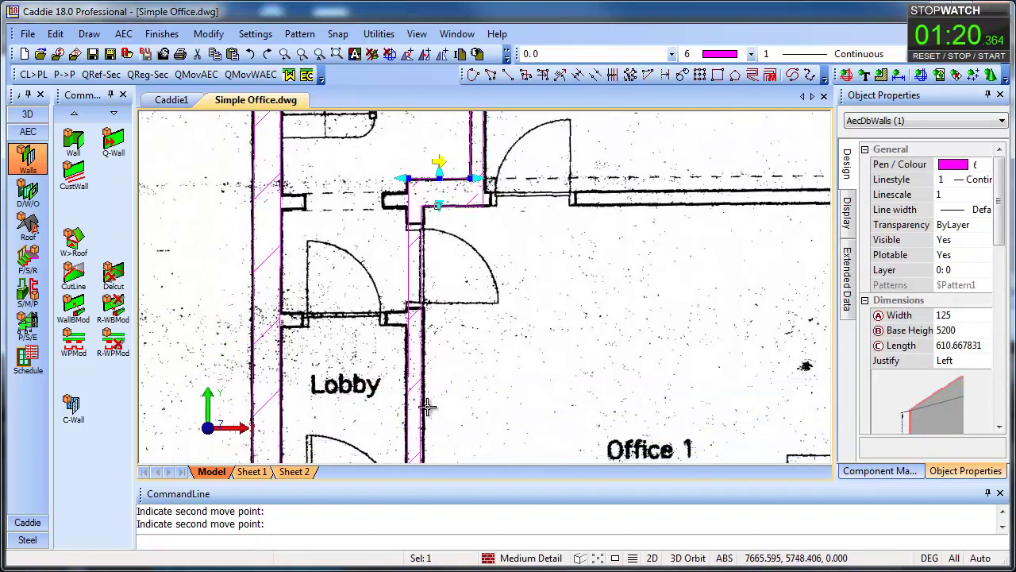
click(424, 415)
click(420, 370)
click(425, 370)
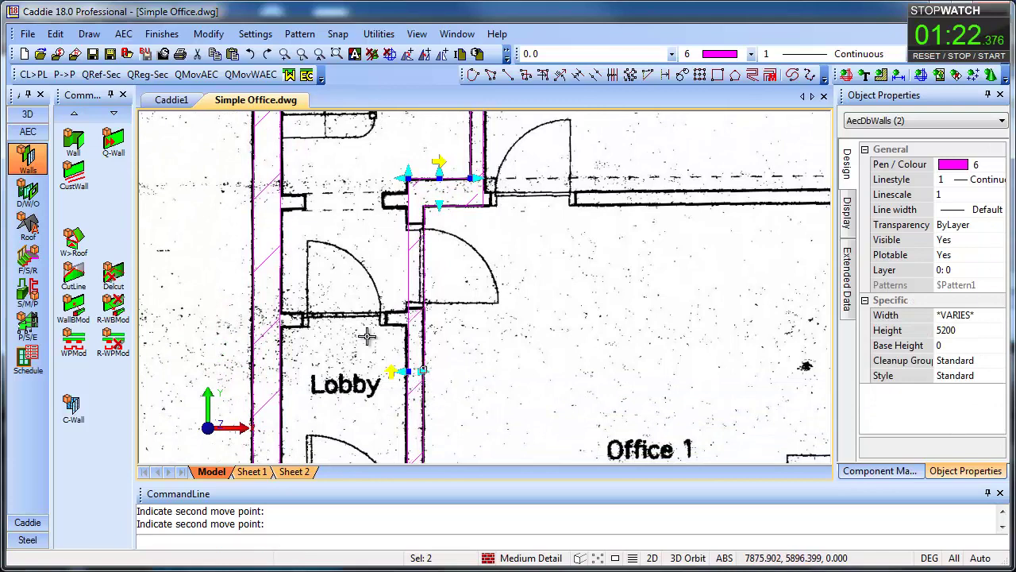
Draw a straight wall across the opening at the foot of the stairs and widen it to the scanned thickness
click(114, 145)
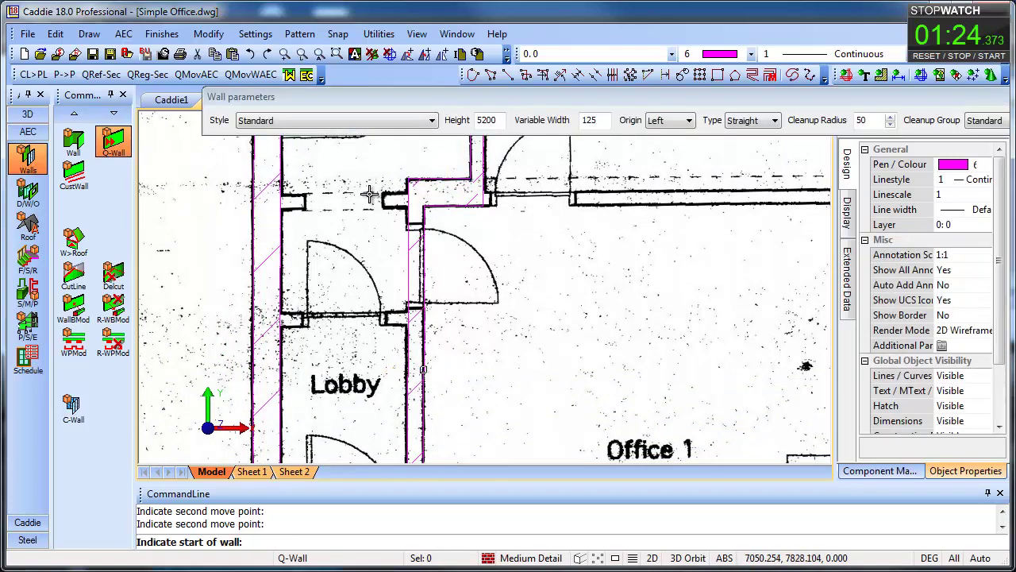
click(411, 208)
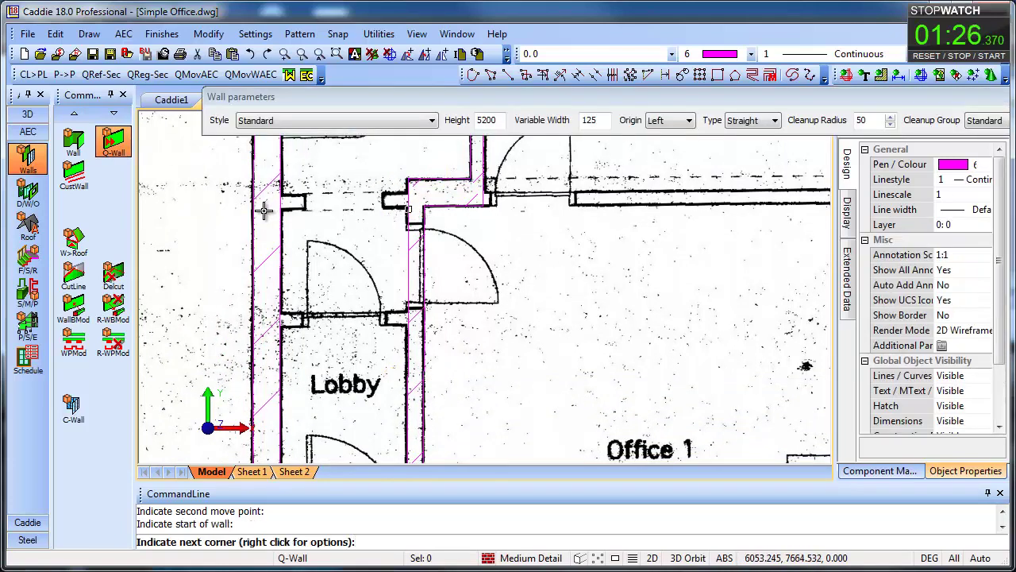
key(Escape)
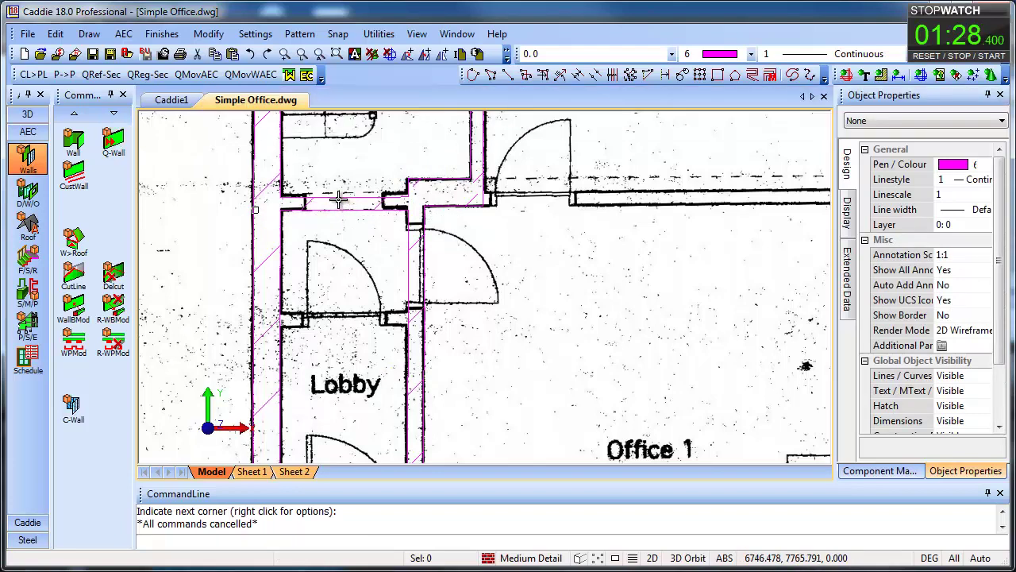
click(333, 201)
click(332, 208)
click(333, 195)
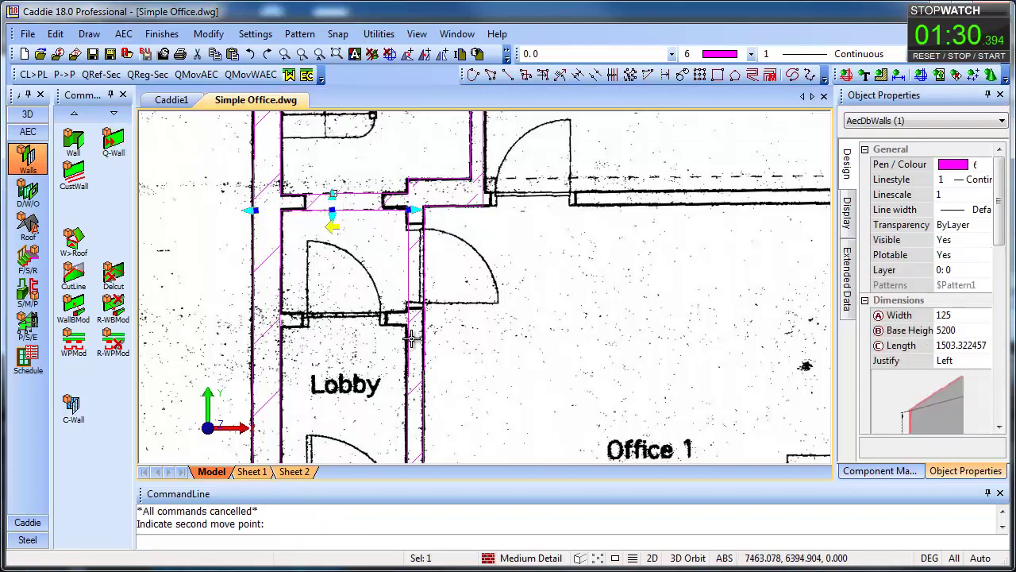
Draw a wall across the Lobby's inner door line to the external wall and widen it to the scanned face
click(112, 141)
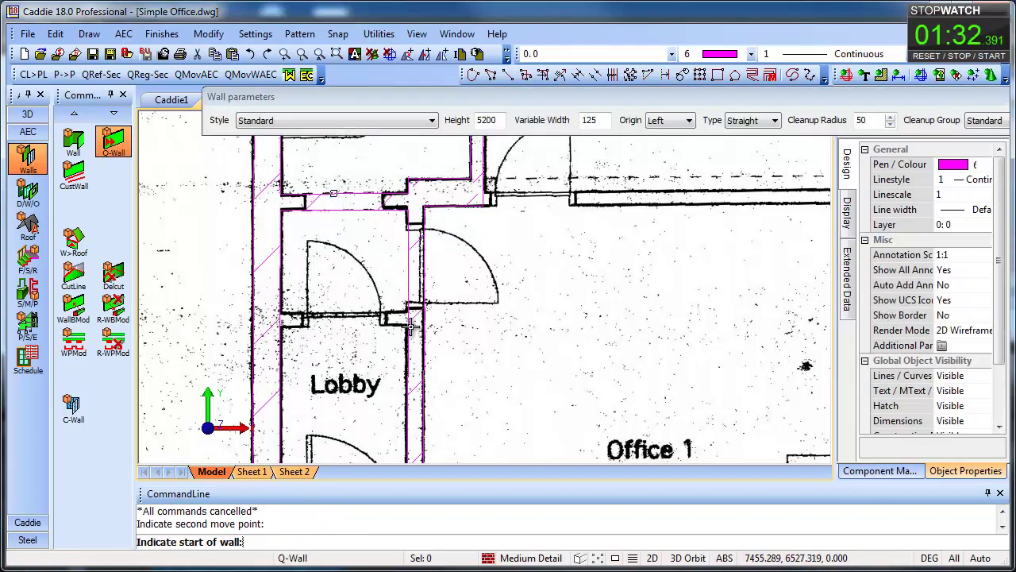
click(412, 325)
click(255, 328)
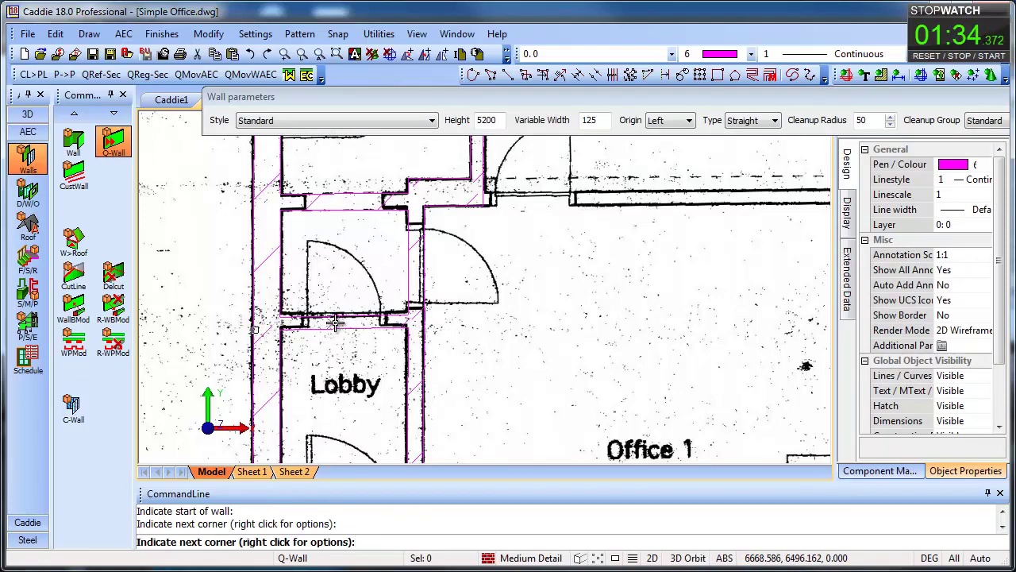
key(Escape)
click(335, 322)
click(336, 318)
click(336, 315)
scroll(469, 320, down, 2)
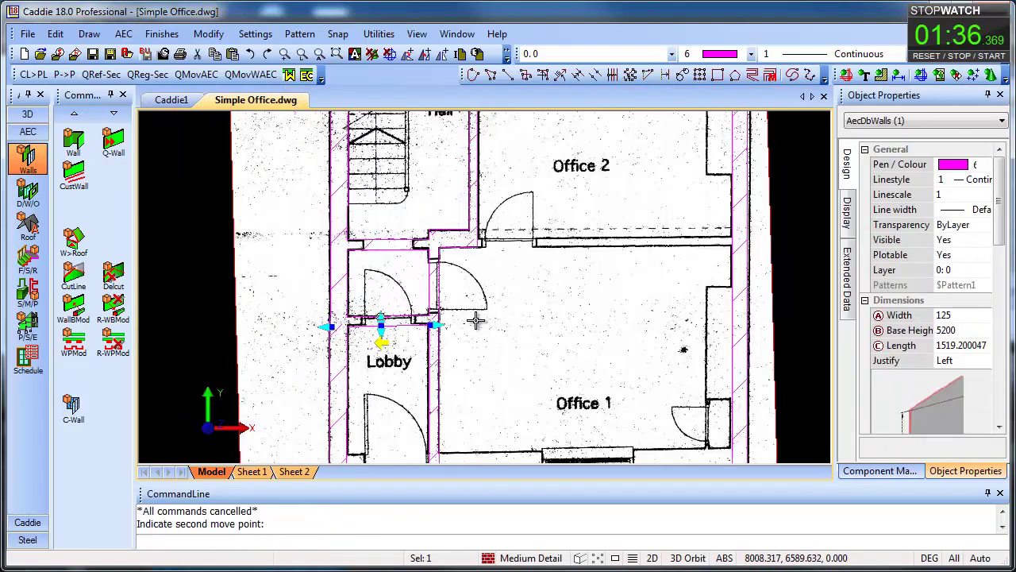
key(Escape)
Draw the dividing wall between Office 1 and Office 2 from the chimney-side external wall to the hall wall
scroll(532, 336, down, 1)
middle_drag(409, 341, 272, 335)
click(113, 146)
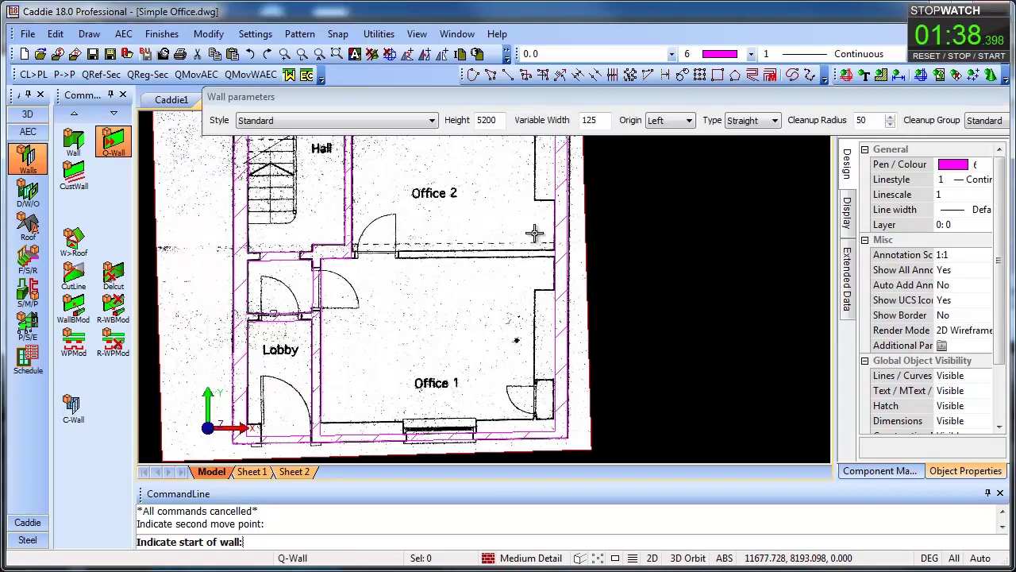
scroll(534, 233, up, 1)
click(587, 271)
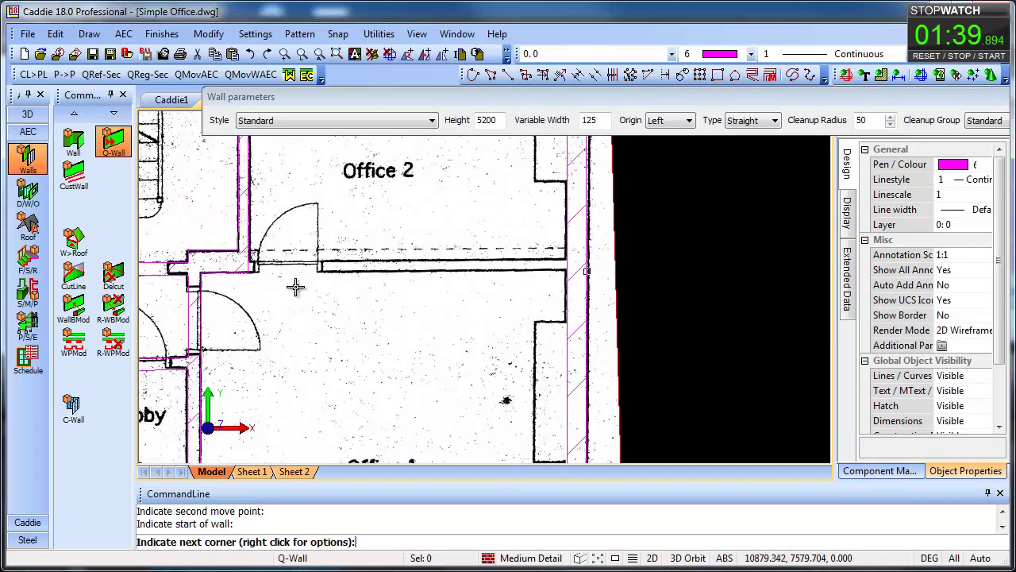
click(246, 271)
key(Escape)
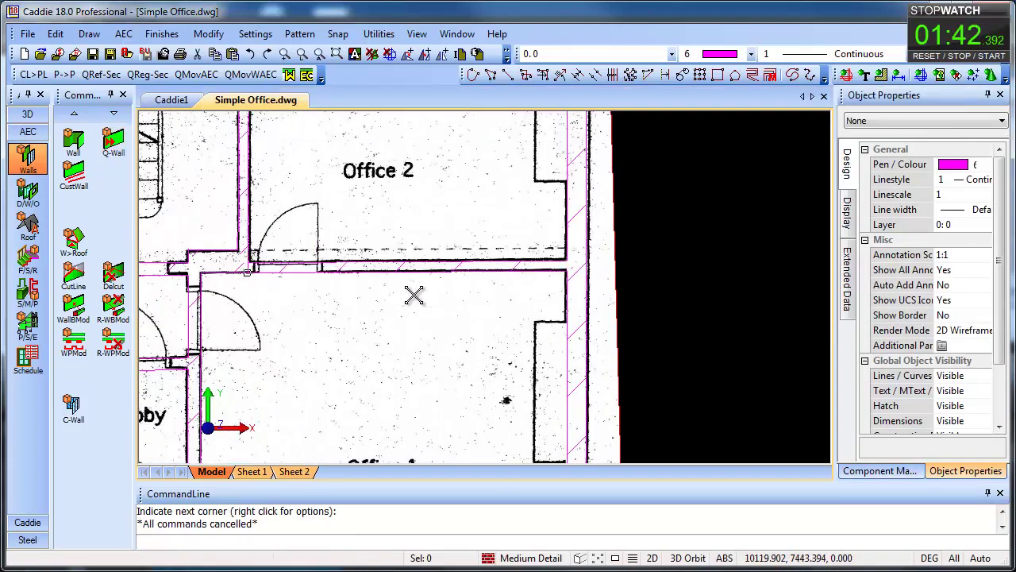
Widen the front external wall of Office 1 and the Lobby to the inner face shown on the scan
mouse_move(499, 307)
middle_down()
mouse_move(531, 177)
mouse_move(523, 274)
middle_up()
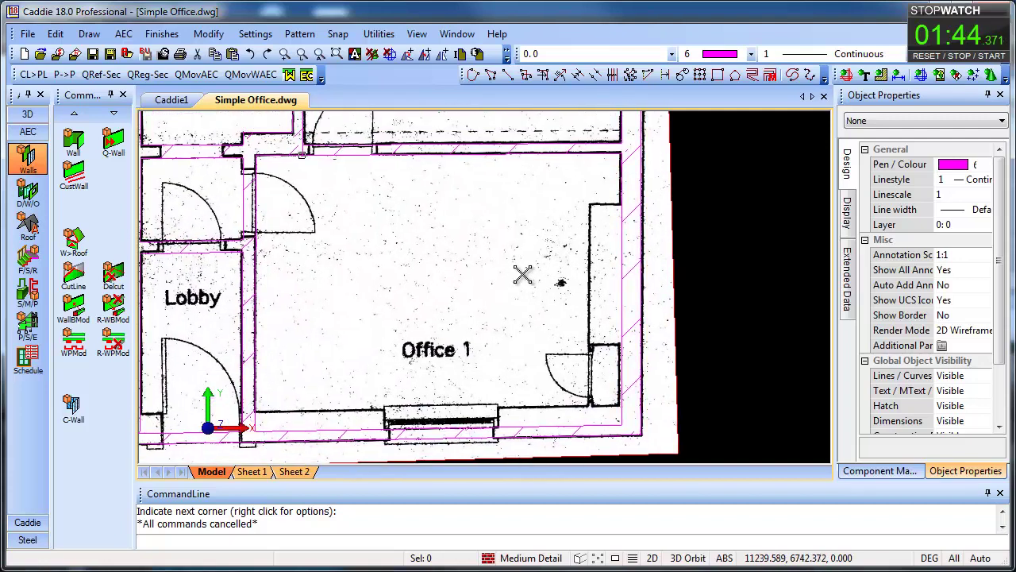
click(366, 431)
click(380, 431)
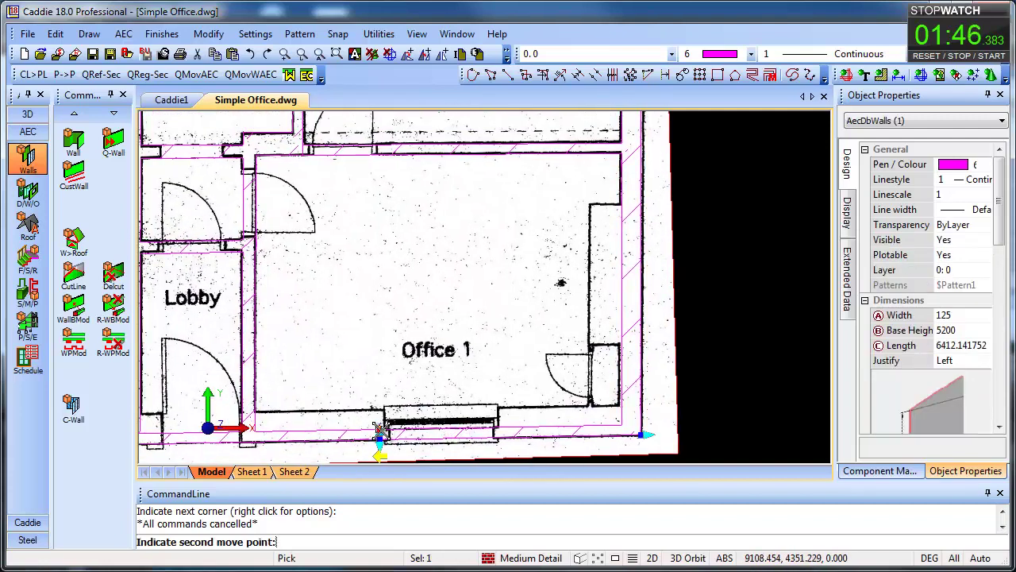
click(378, 408)
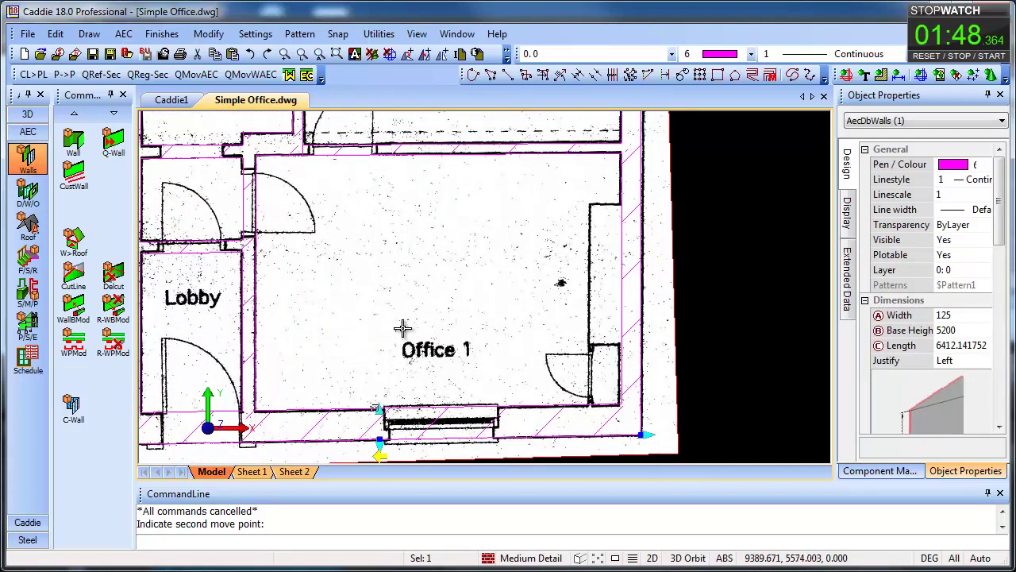
key(Escape)
Hide the scanned plan and set the display to Diagnostic at the hall, Office 1 and Office 2 wall junction
middle_drag(406, 347, 444, 473)
middle_drag(393, 312, 420, 375)
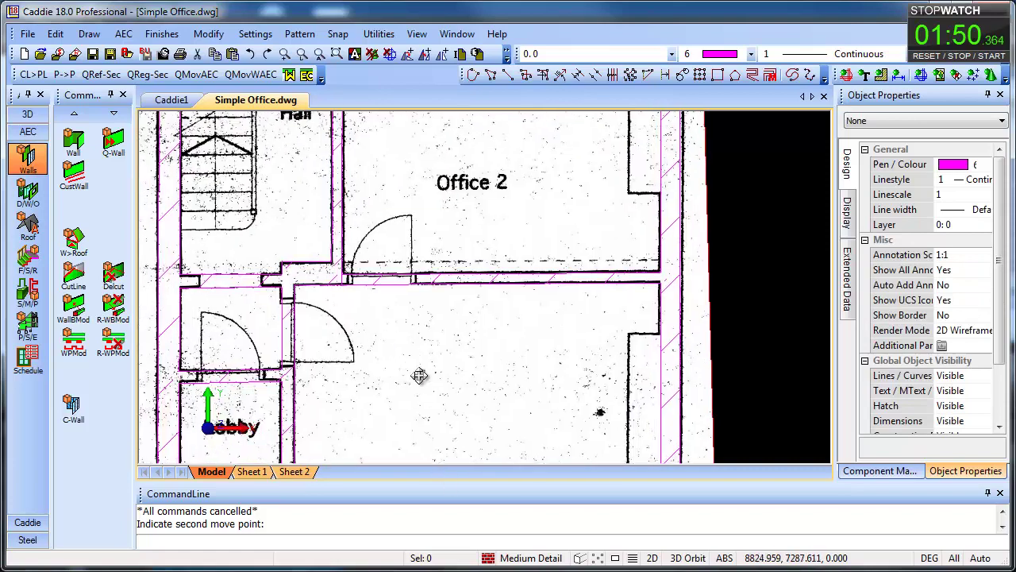
scroll(384, 385, up, 3)
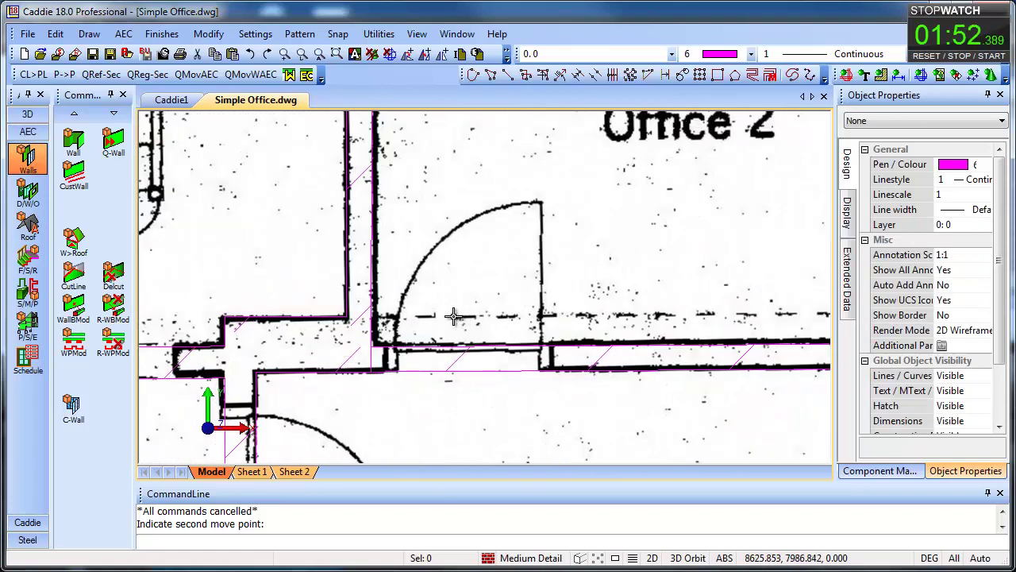
middle_drag(517, 380, 678, 285)
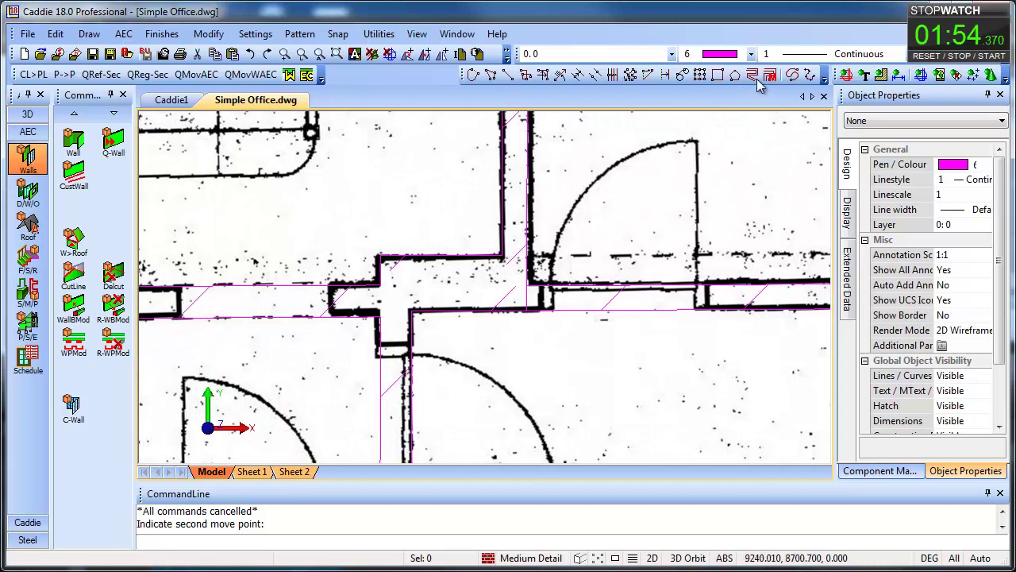
click(938, 75)
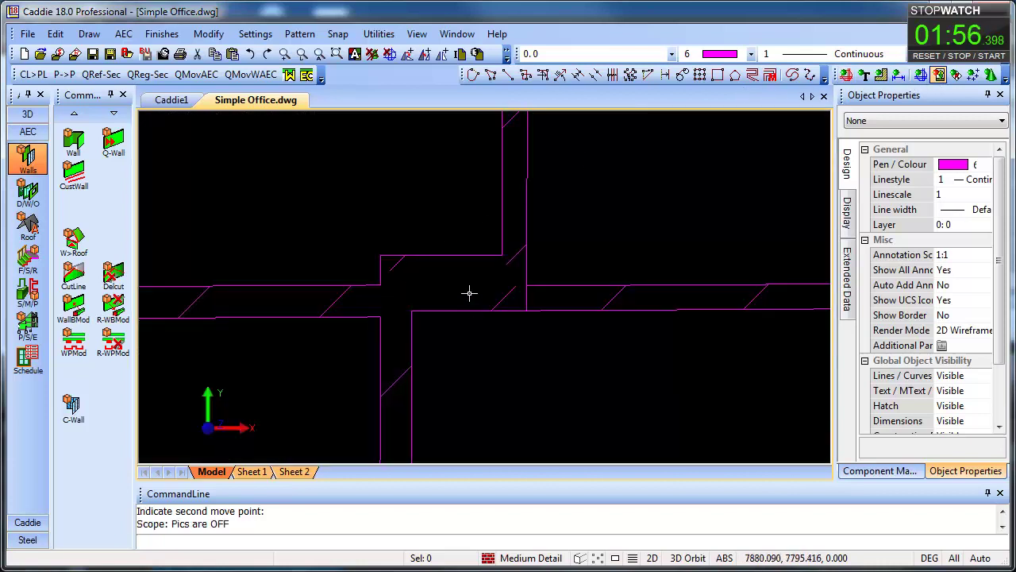
click(528, 558)
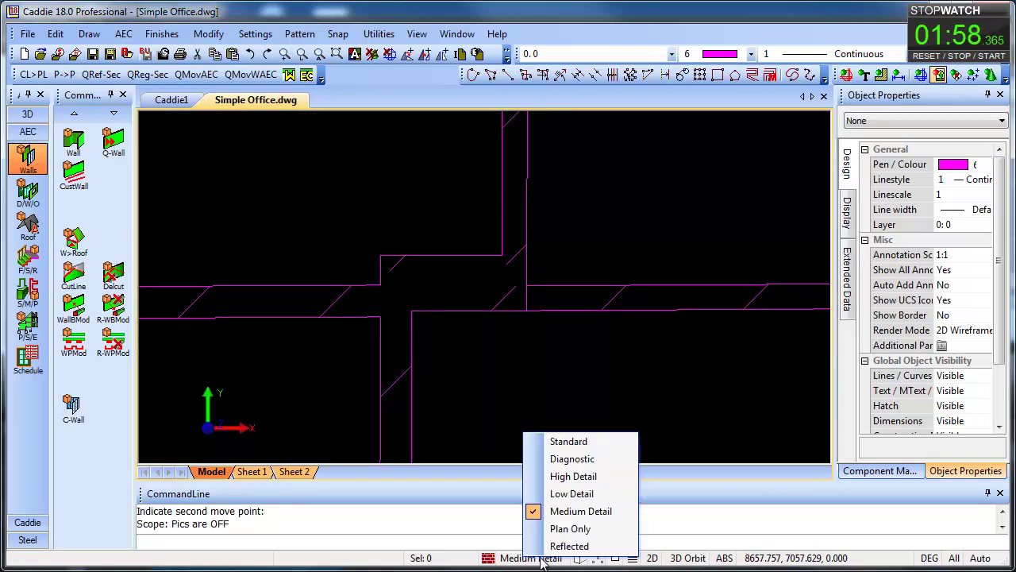
click(581, 458)
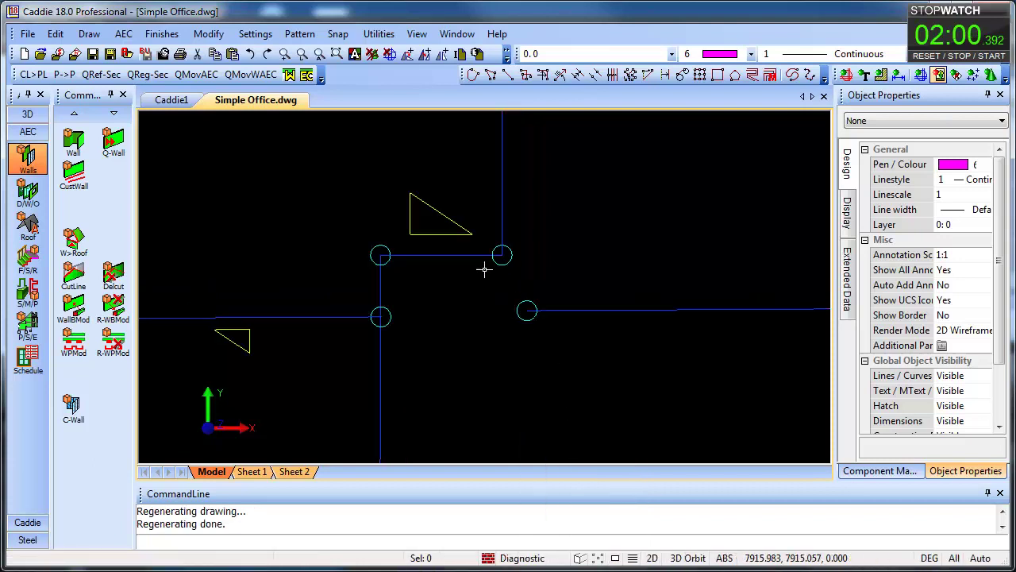
Extend the hall wall and the office dividing wall to meet at one corner point, and restore Medium Detail display
click(501, 216)
click(501, 253)
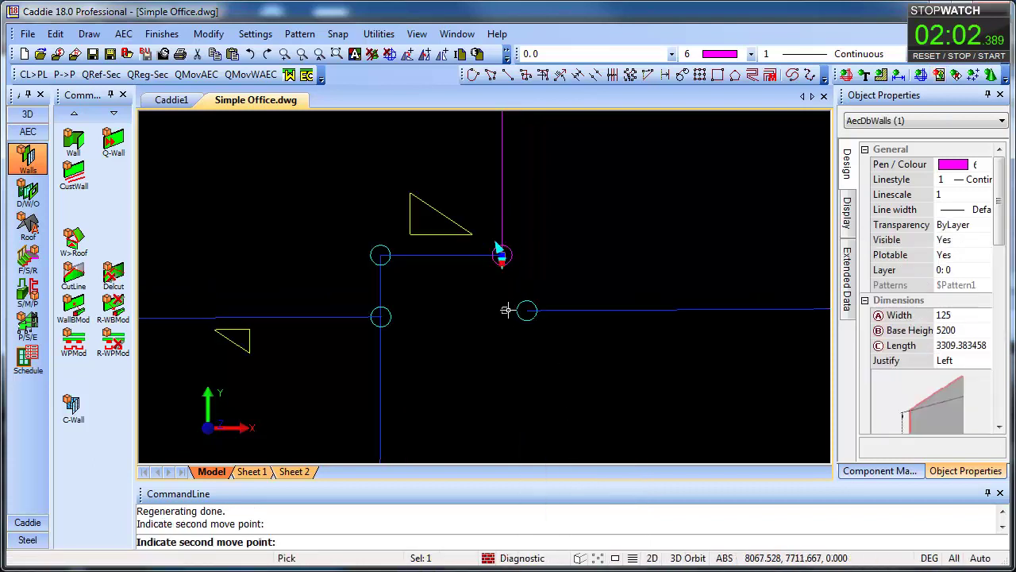
click(557, 310)
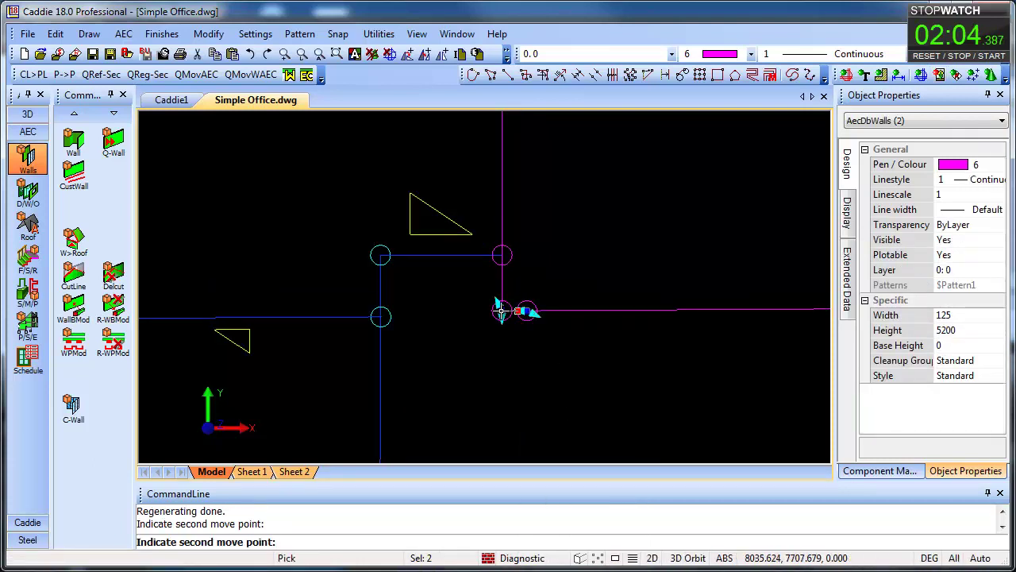
click(501, 312)
click(549, 566)
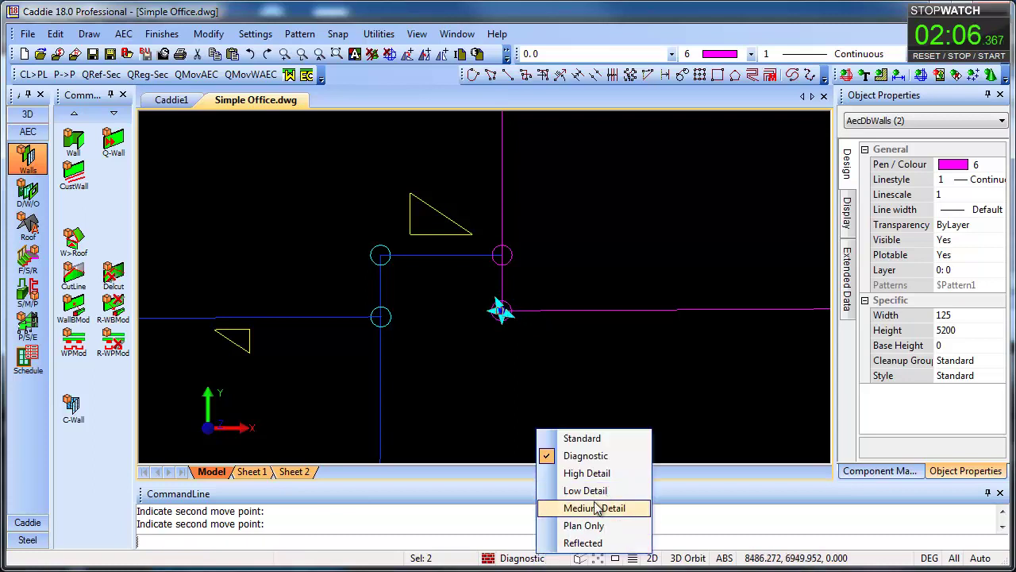
click(585, 508)
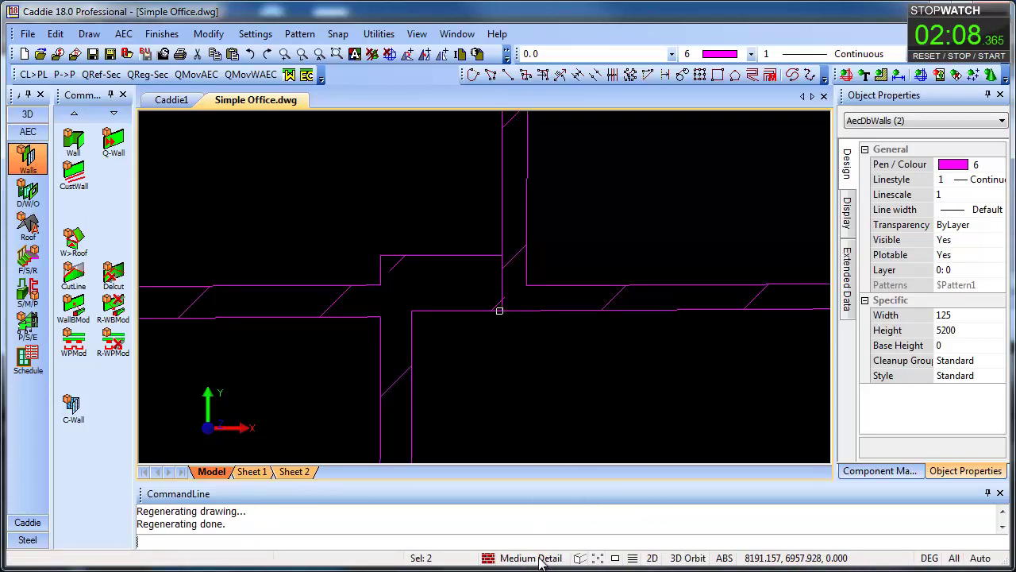
In Diagnostic display, enlarge the cleanup radius at the hall end of the office dividing wall, and restore Medium Detail
click(540, 559)
click(585, 458)
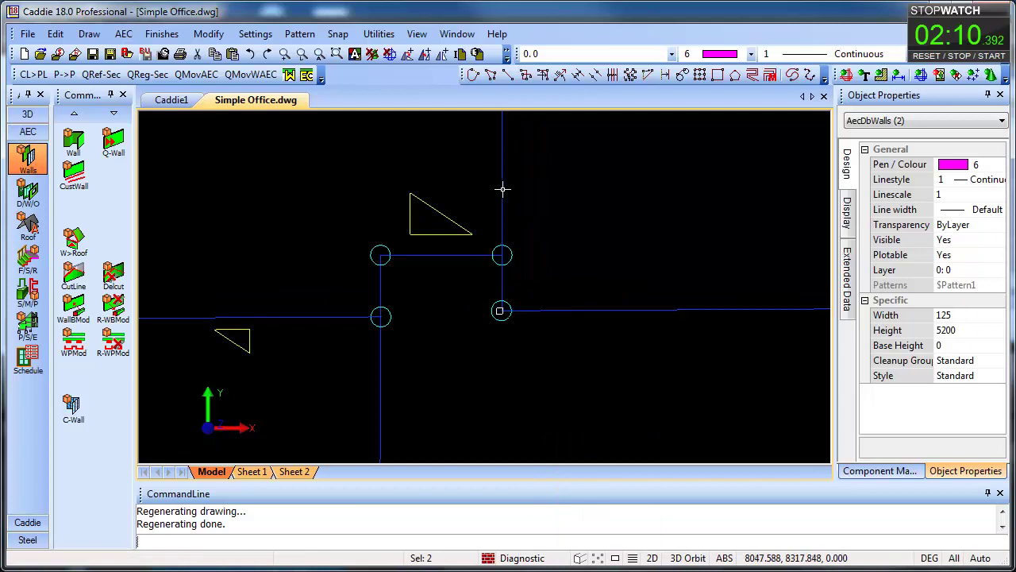
click(558, 312)
key(Escape)
click(561, 309)
click(510, 313)
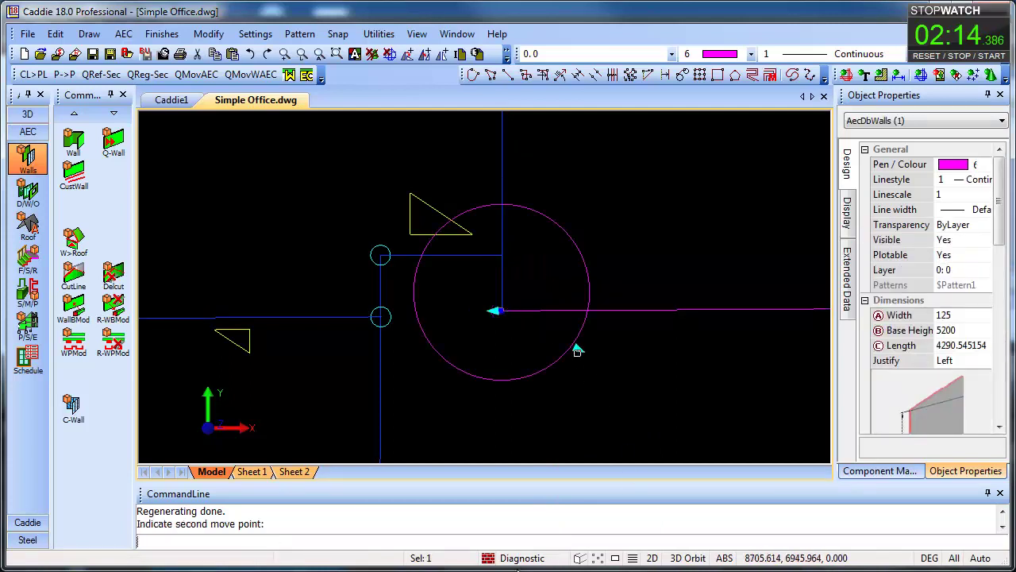
click(522, 558)
click(586, 512)
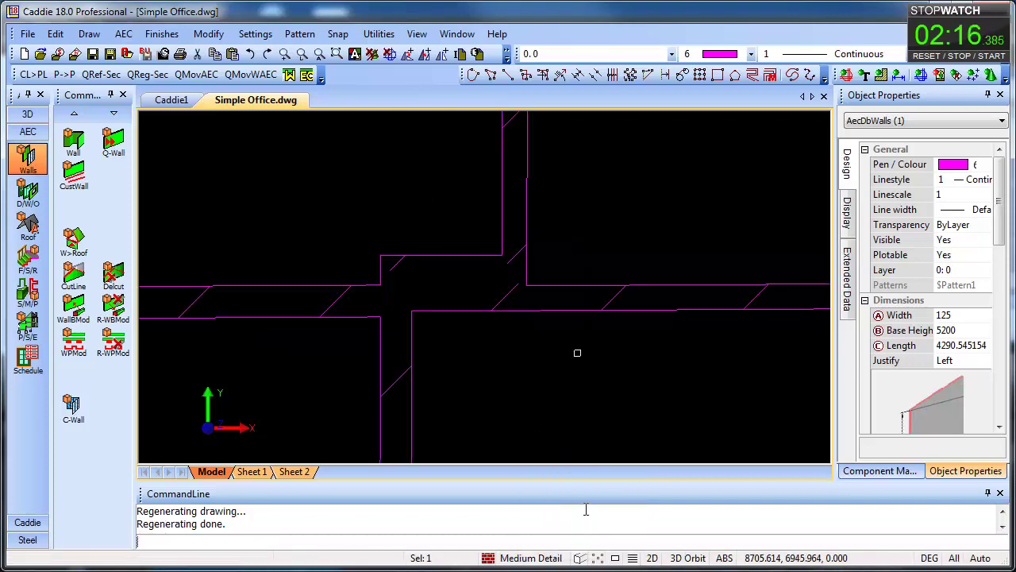
In Diagnostic display, enlarge the cleanup radius where the short rear door wall meets the thick rear wall, and restore Medium Detail
scroll(524, 280, down, 1)
scroll(548, 324, down, 3)
middle_drag(559, 293, 490, 472)
scroll(477, 293, up, 3)
key(Escape)
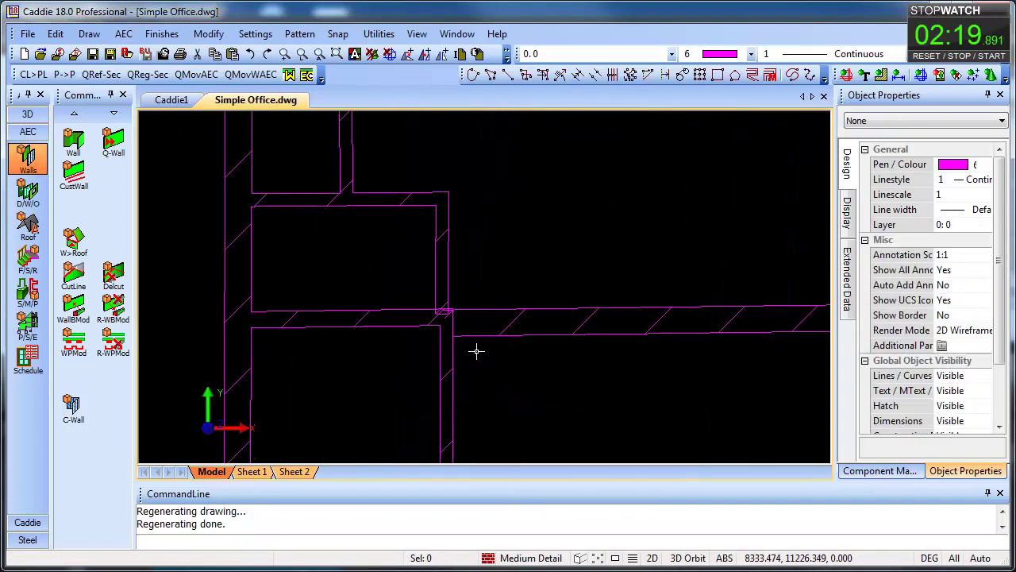
click(564, 558)
click(594, 454)
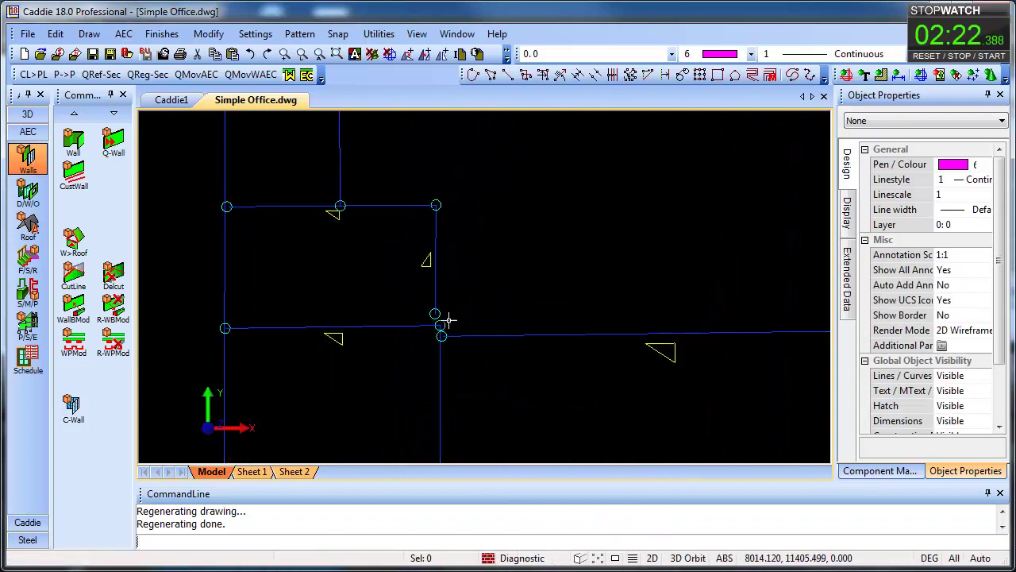
scroll(431, 289, up, 1)
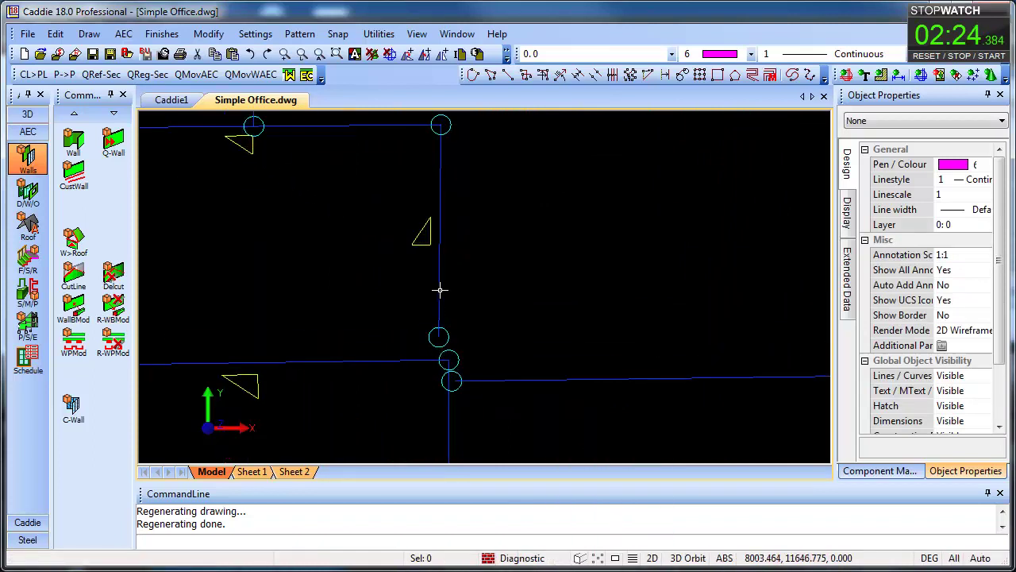
click(440, 290)
click(436, 334)
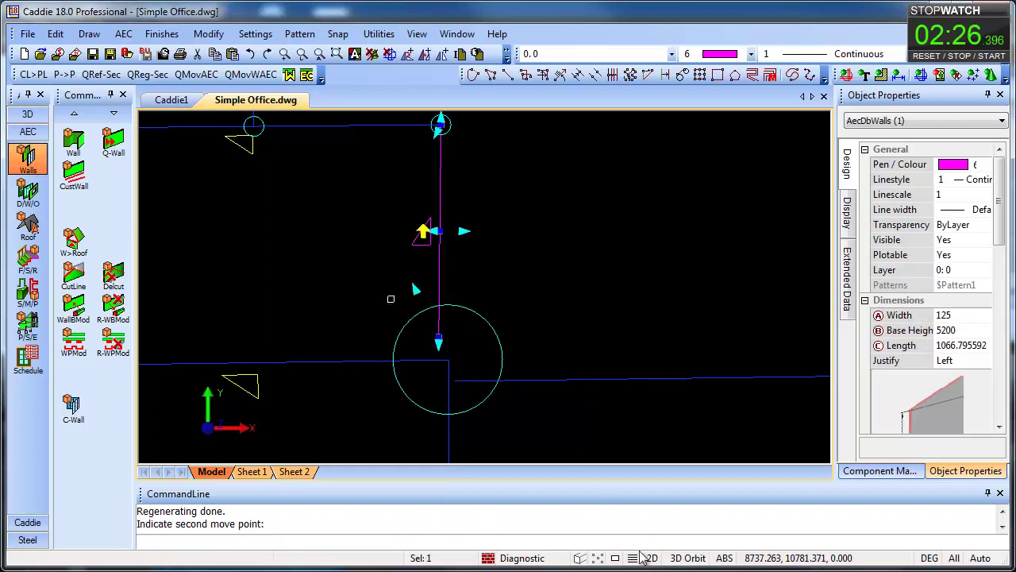
click(569, 558)
click(600, 513)
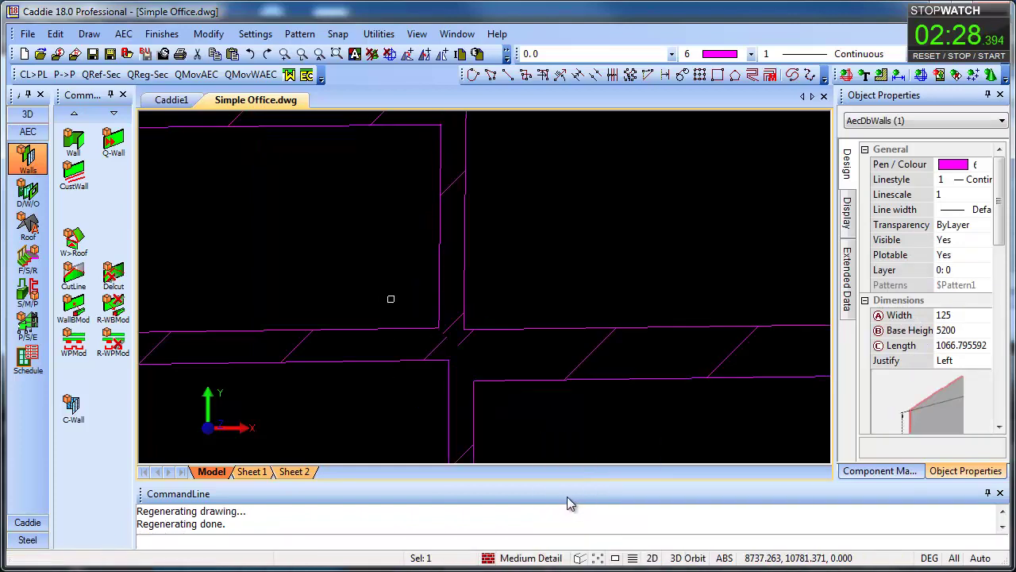
Show the scanned plan again and open the door and window tools
scroll(507, 382, down, 1)
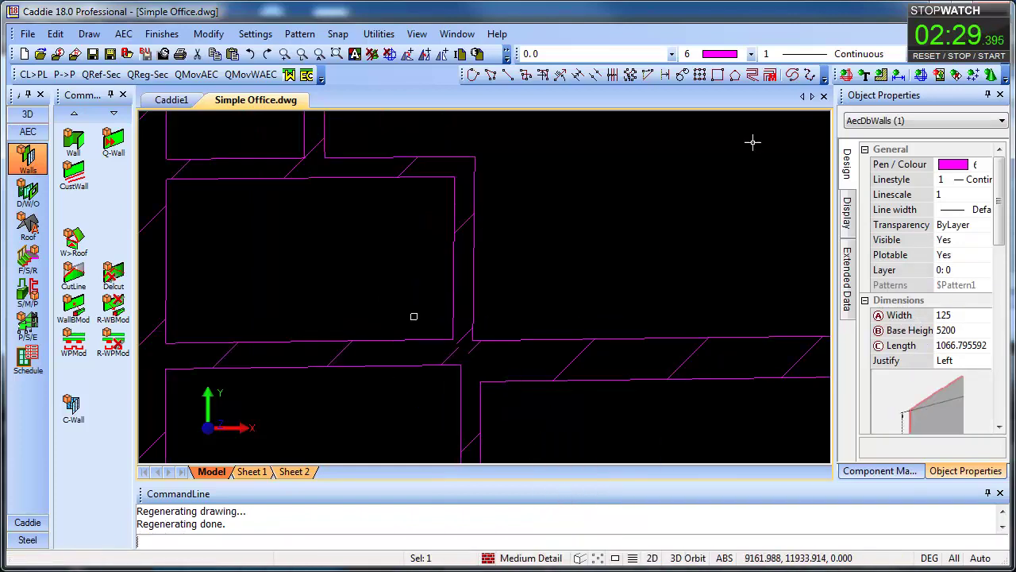
click(939, 75)
click(27, 192)
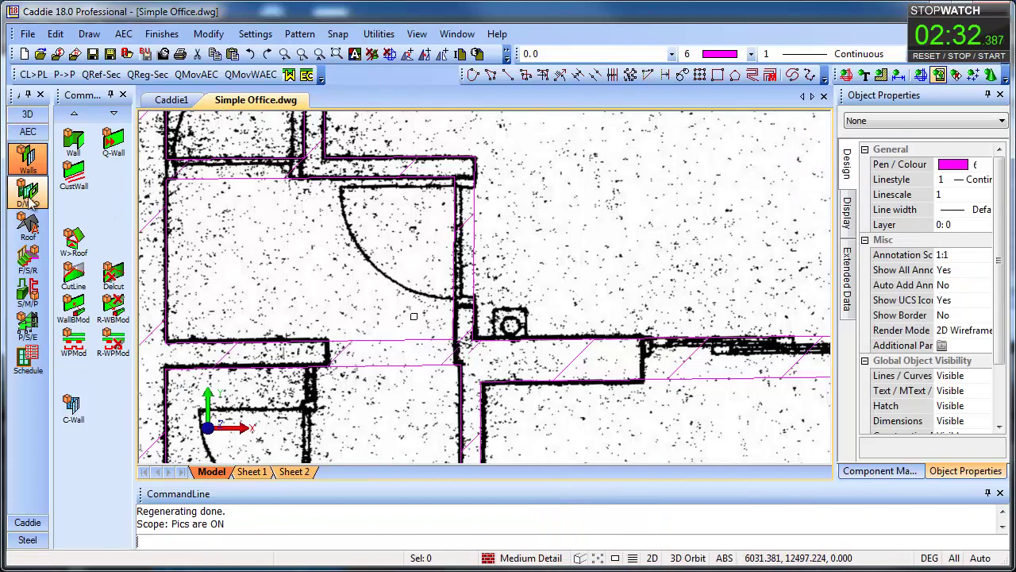
Insert an arched opening 2100 high with corner origin and indicated width, spanning the scanned hall wall gap up to the corner
click(113, 174)
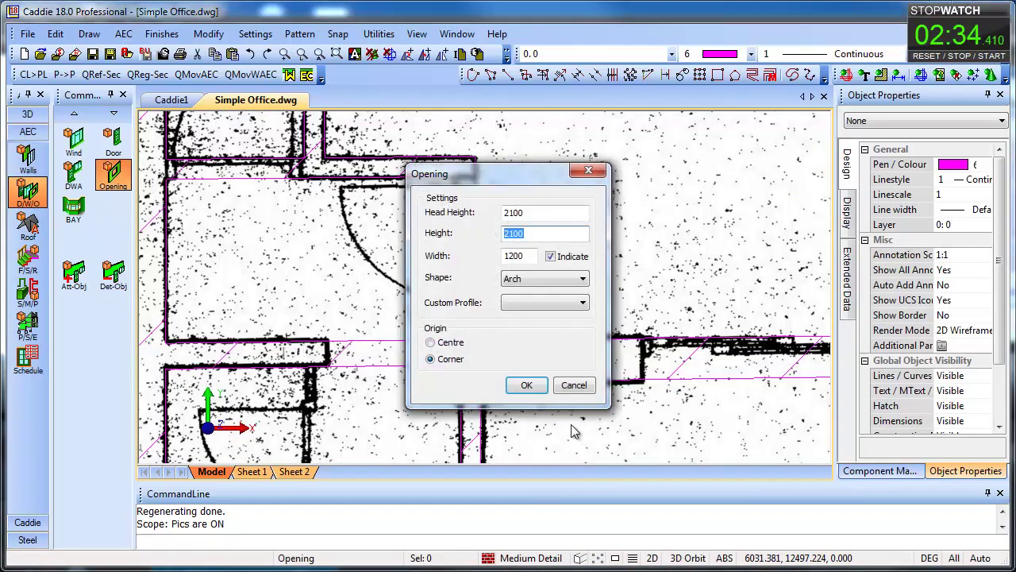
click(524, 384)
click(328, 364)
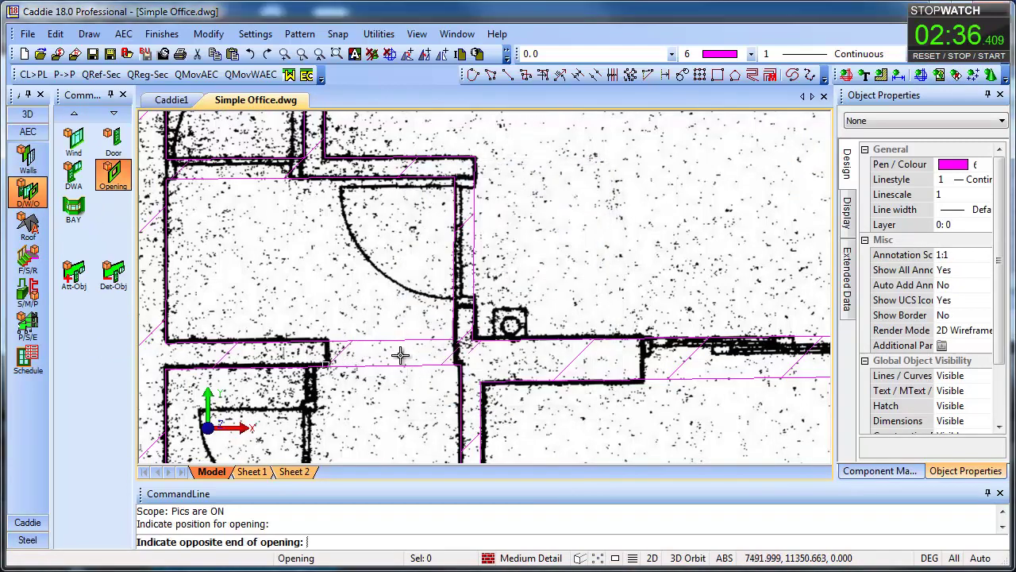
click(453, 366)
key(Escape)
Override the new opening's Plan display so that its Length Lines are not visible
click(401, 346)
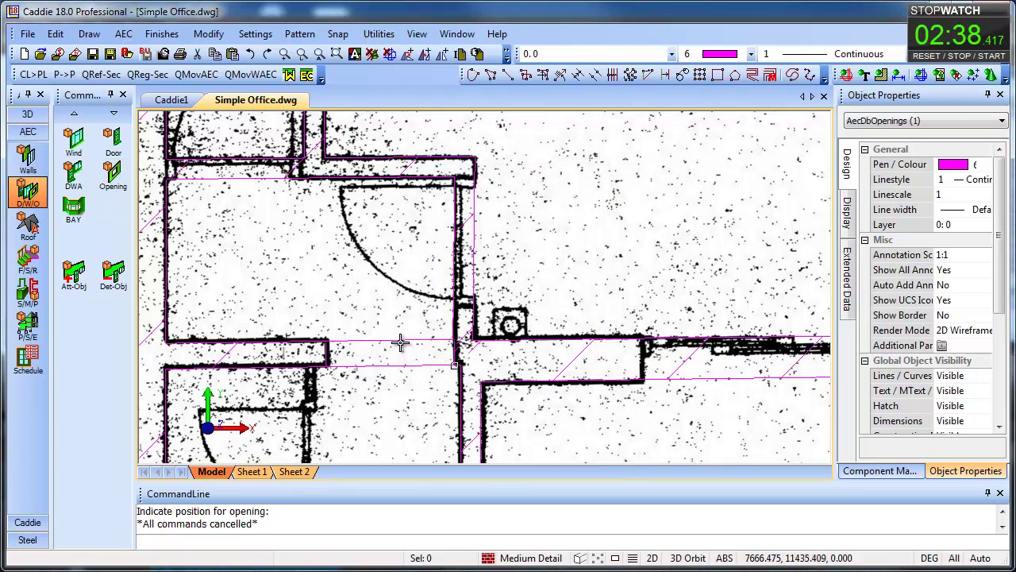
right_click(404, 341)
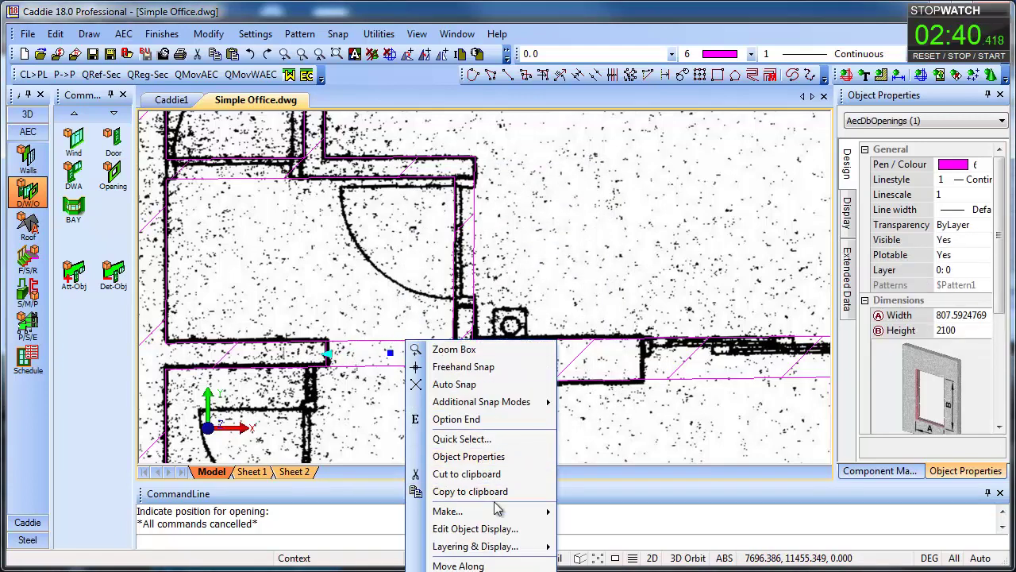
click(501, 529)
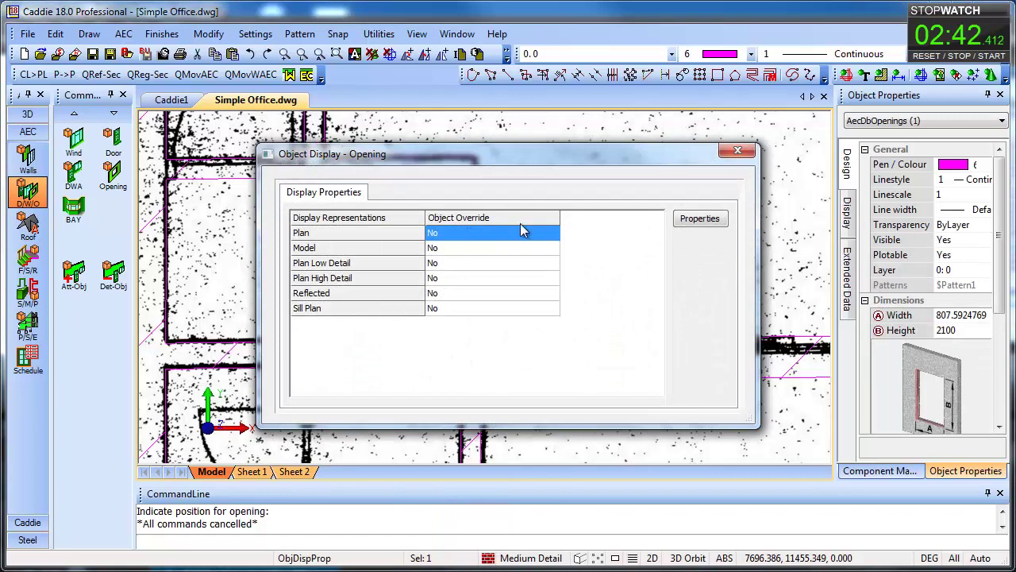
click(700, 219)
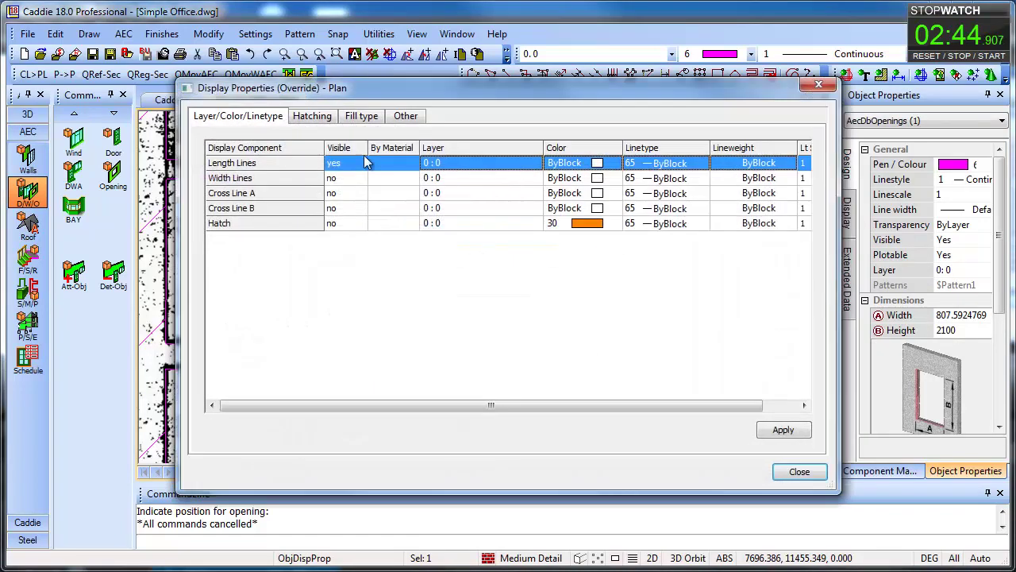
click(347, 164)
click(360, 165)
click(338, 192)
click(783, 430)
click(799, 472)
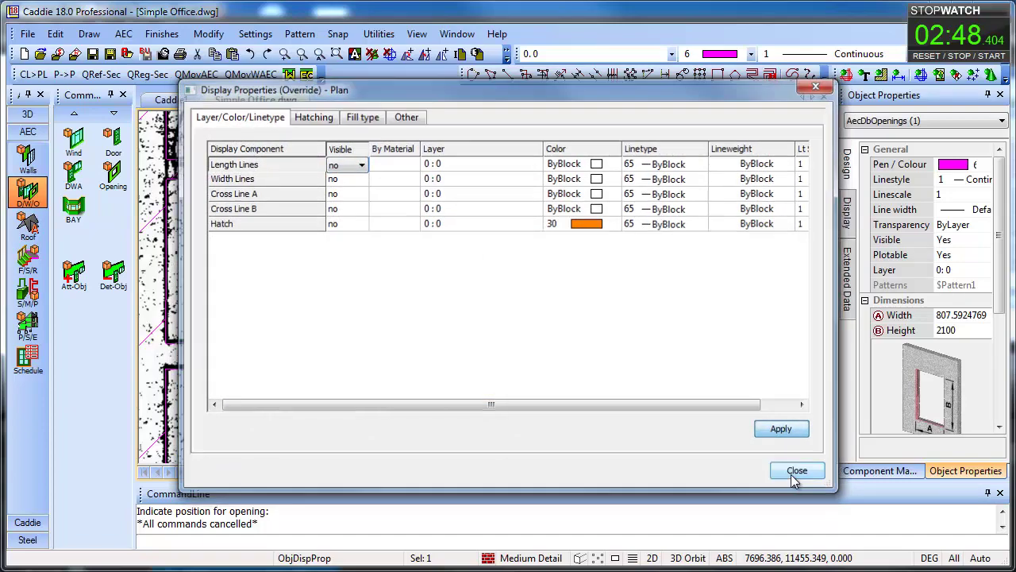
click(738, 150)
scroll(569, 238, up, 3)
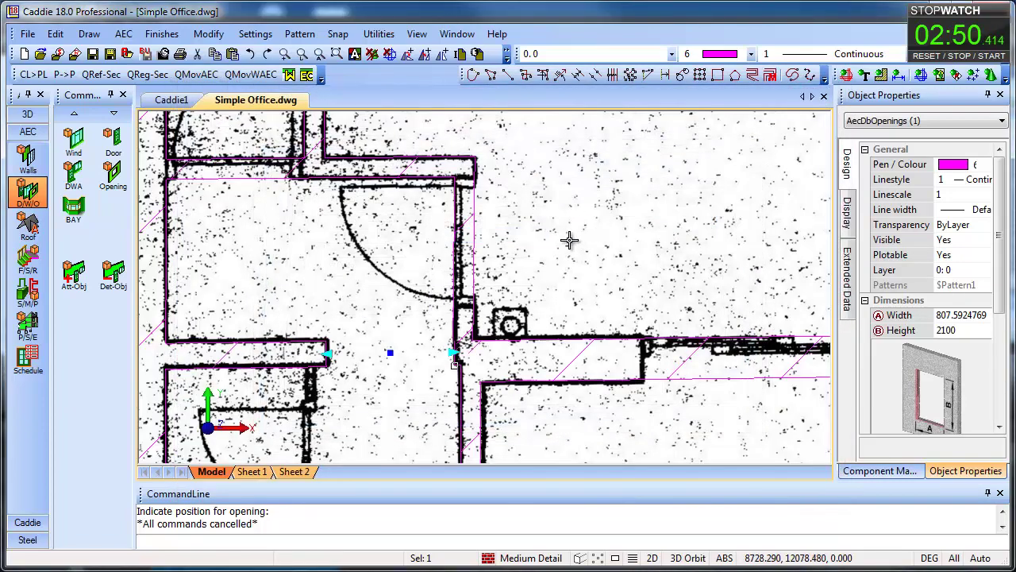
Open the style manager and copy the Standard door style as "q"
right_click(113, 174)
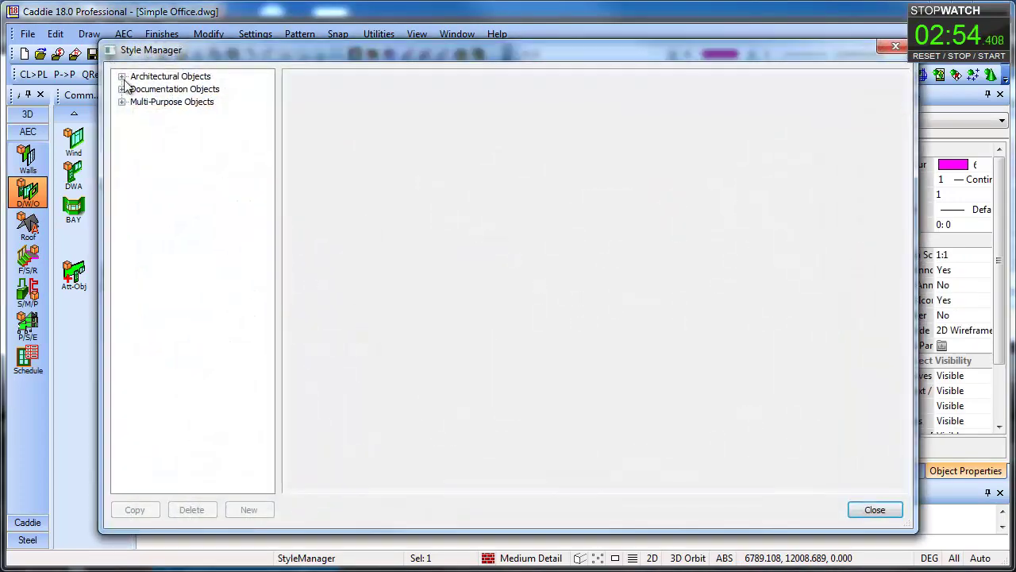
click(122, 77)
click(138, 115)
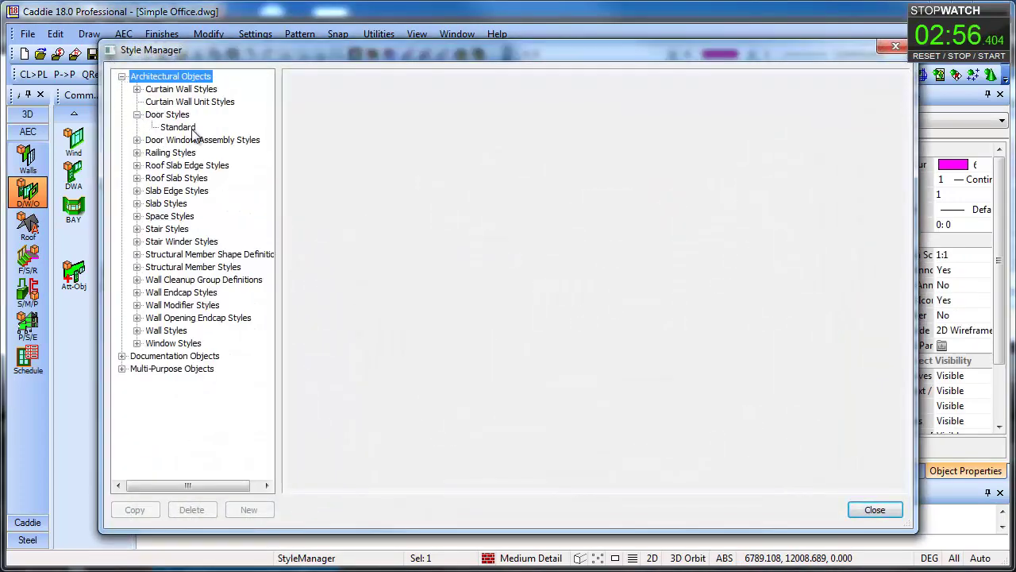
click(181, 128)
click(133, 513)
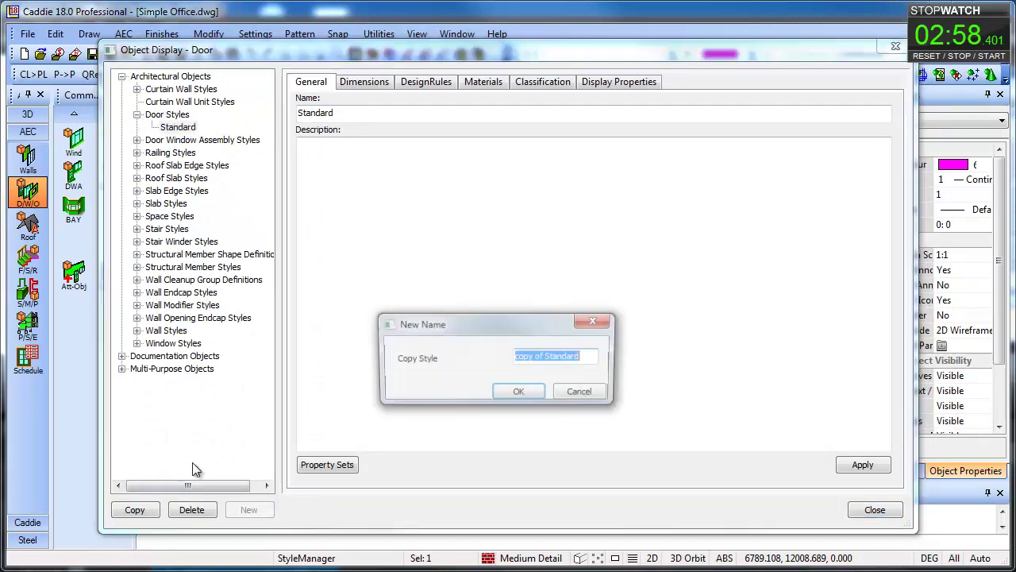
text(q)
click(522, 395)
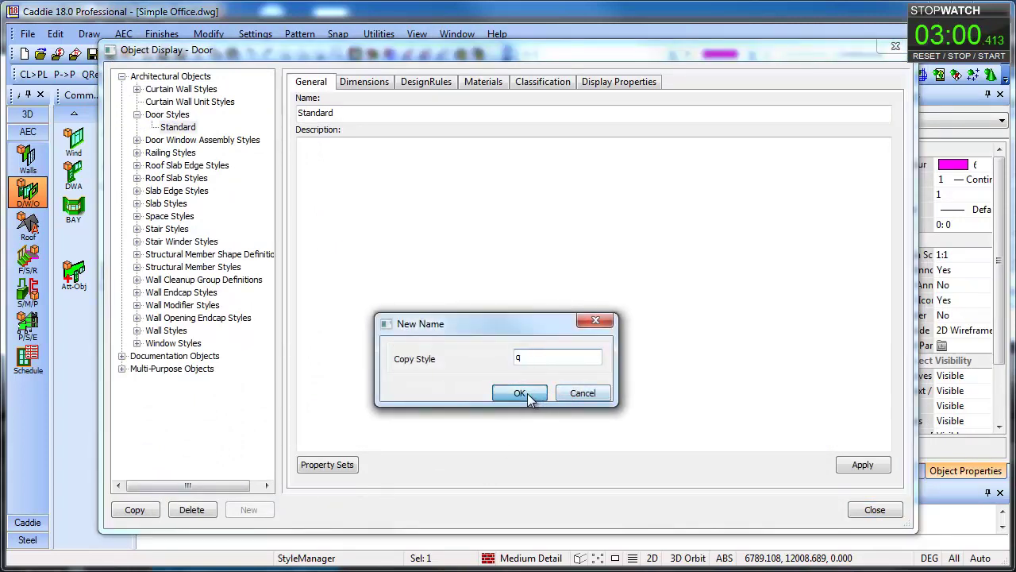
Enable Auto Adjust to width of wall for the frame of door style q and apply it
click(367, 82)
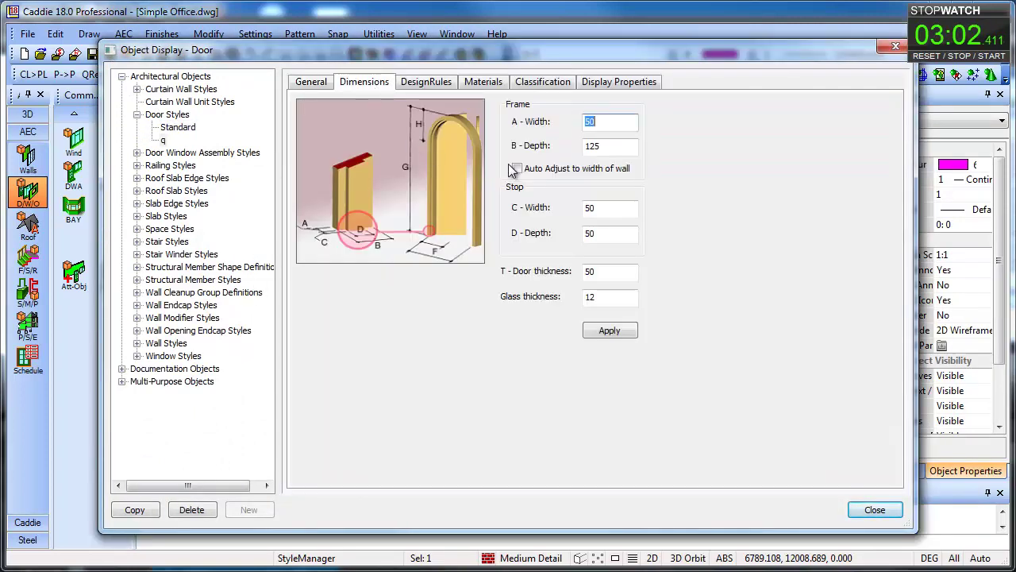
click(518, 169)
click(612, 332)
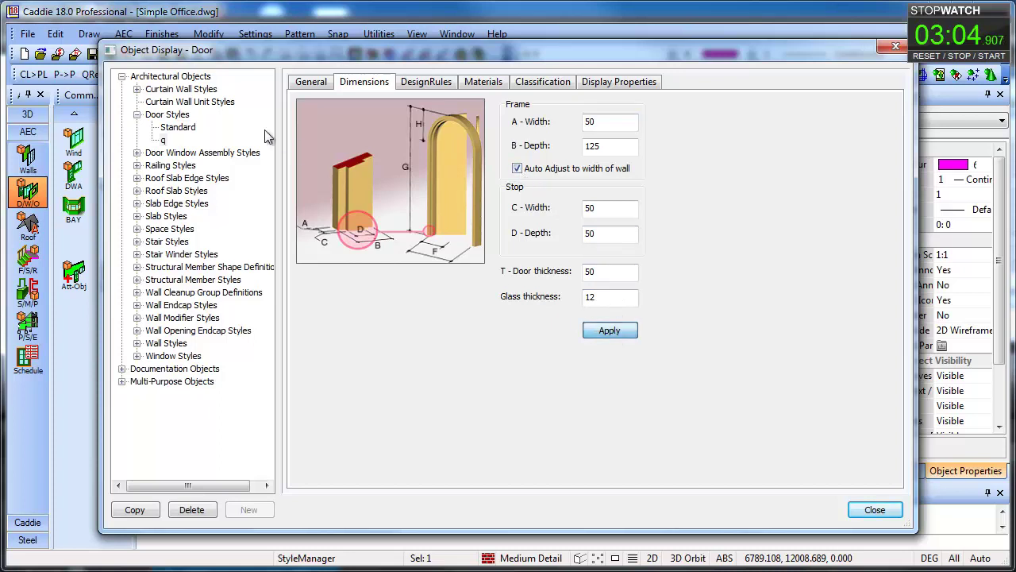
Copy the Standard door style as "slidimng", choose SlidingDouble as its door type, and close the style manager
click(180, 128)
click(135, 510)
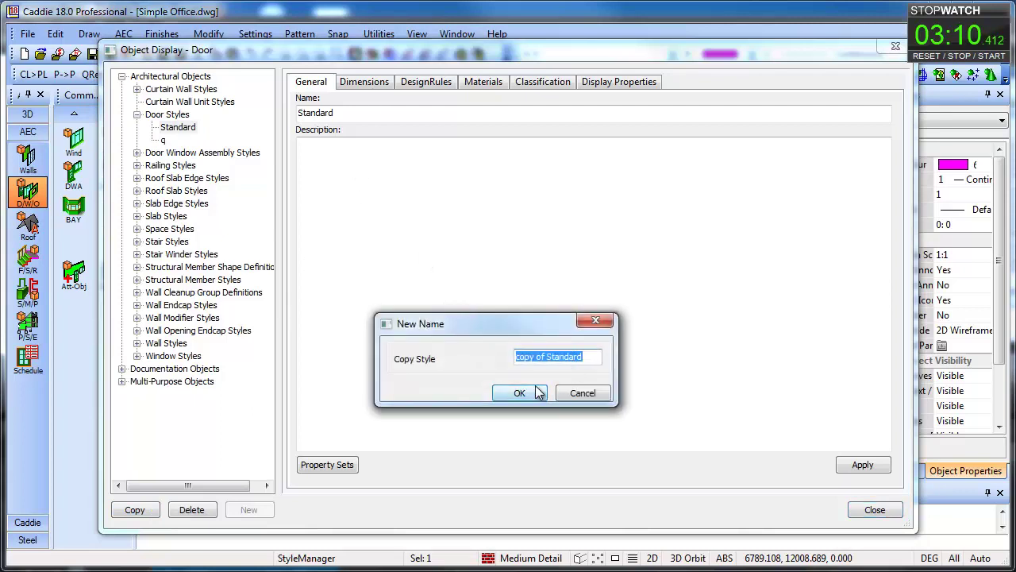
text(slidimng)
click(538, 392)
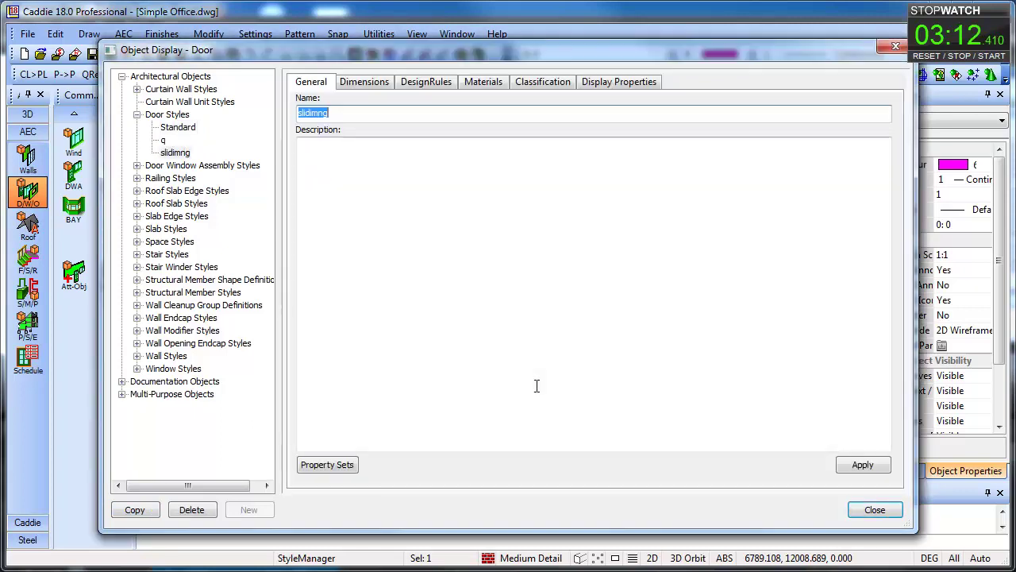
click(589, 131)
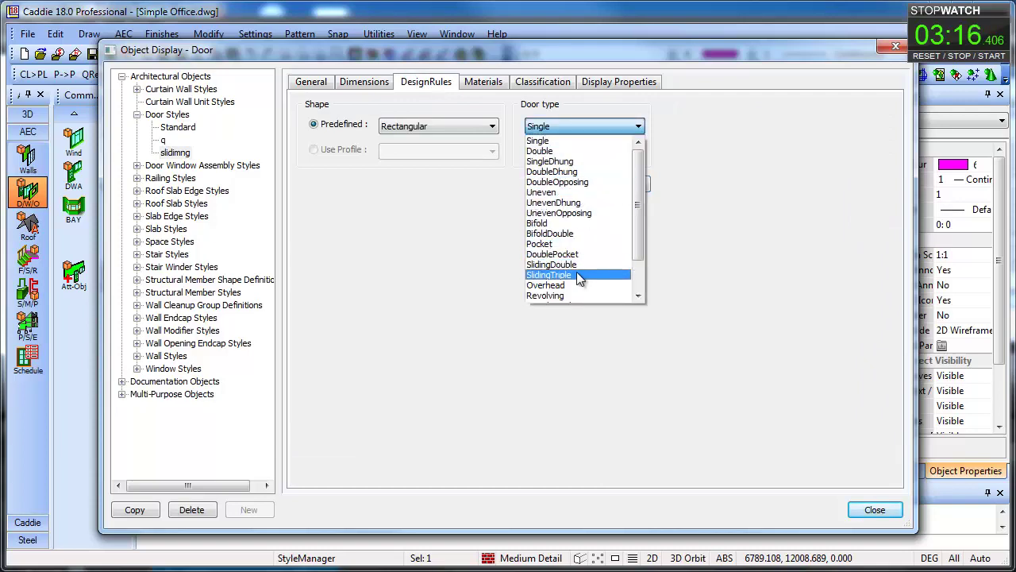
click(577, 265)
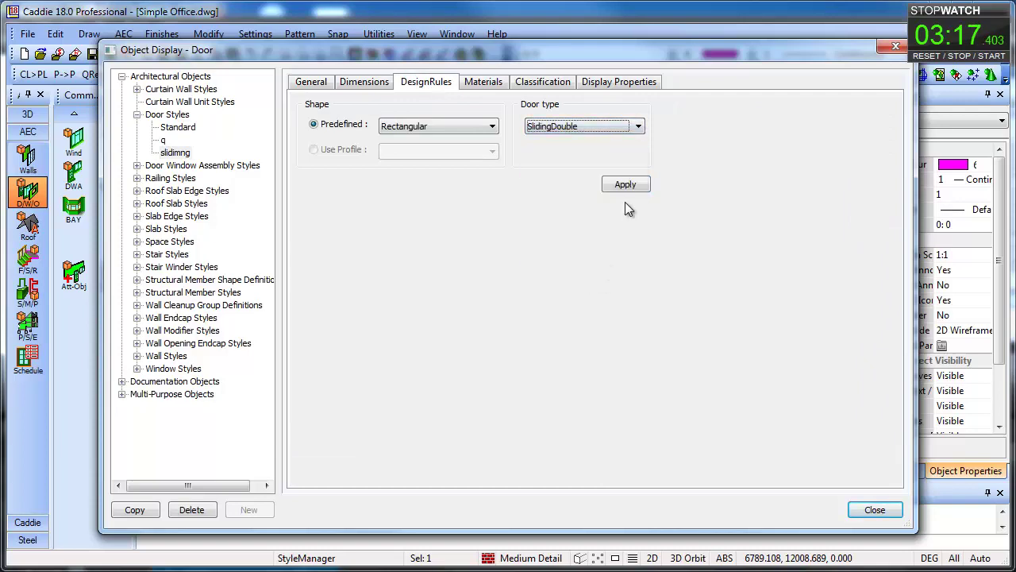
click(873, 509)
Place a style q door, 2100 high with indicated width, in the short wall above the opening, matching the scanned hinge side and swing
click(120, 143)
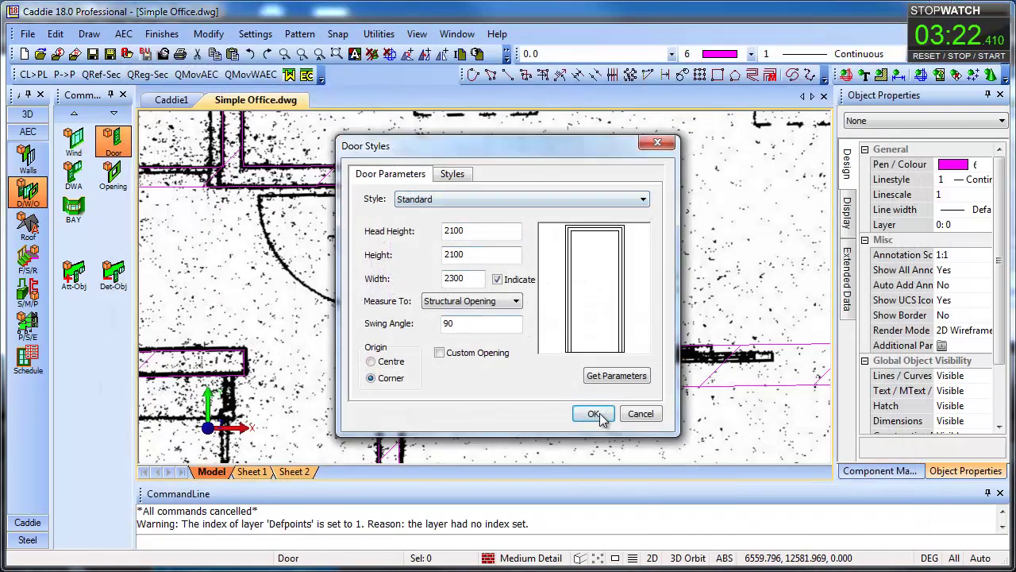
click(468, 197)
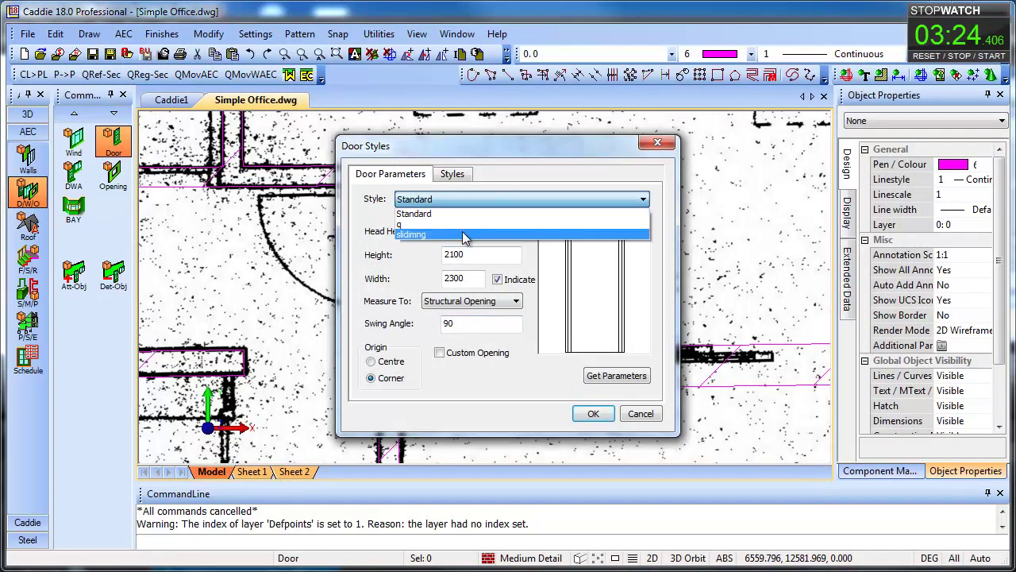
click(449, 229)
click(591, 409)
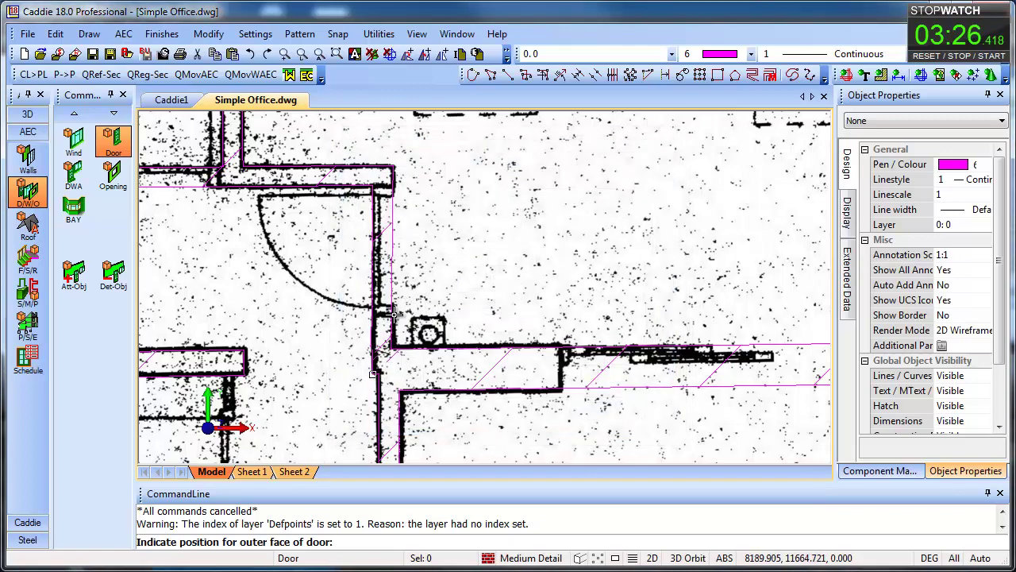
click(375, 316)
click(374, 189)
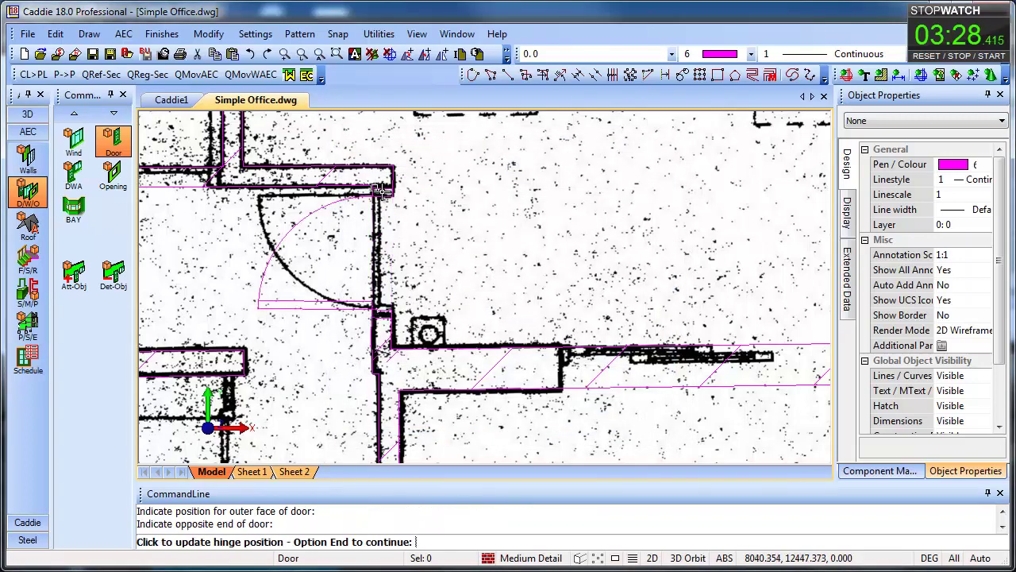
click(374, 221)
right_click(439, 302)
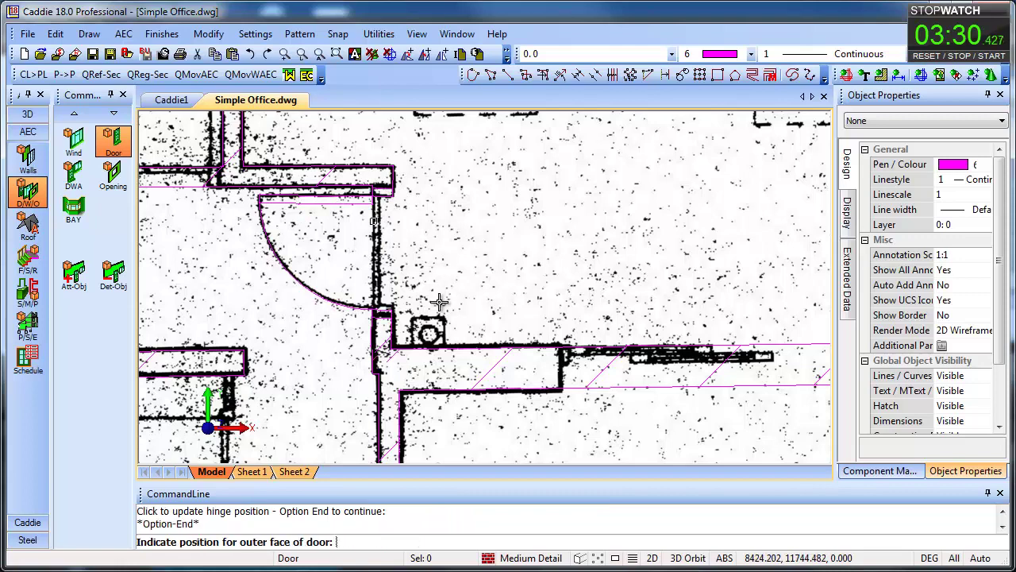
Begin placing another door in the WC doorway, starting at the jamb beside the partition wall
middle_drag(567, 250, 664, 208)
middle_drag(356, 338, 452, 556)
click(401, 372)
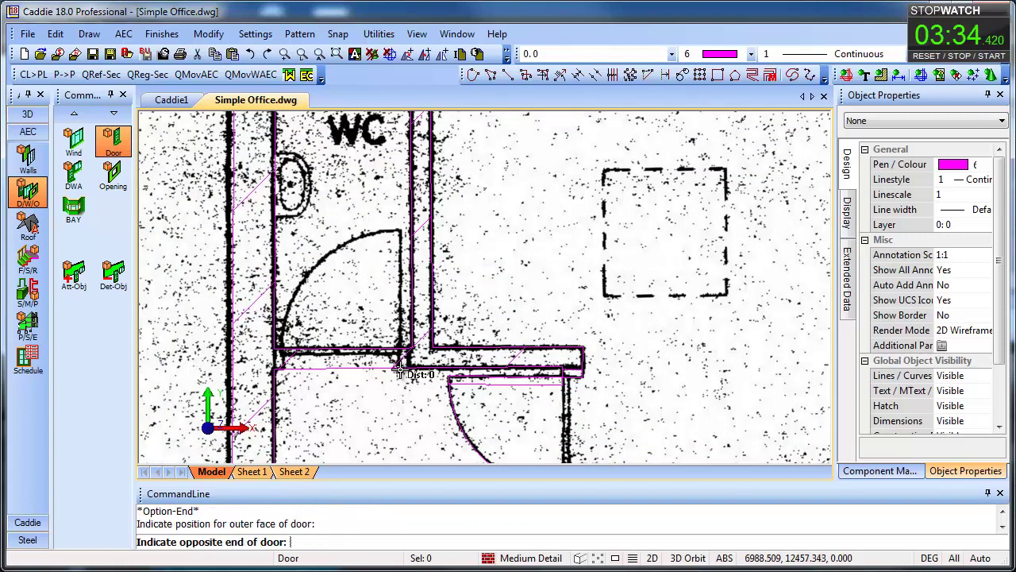
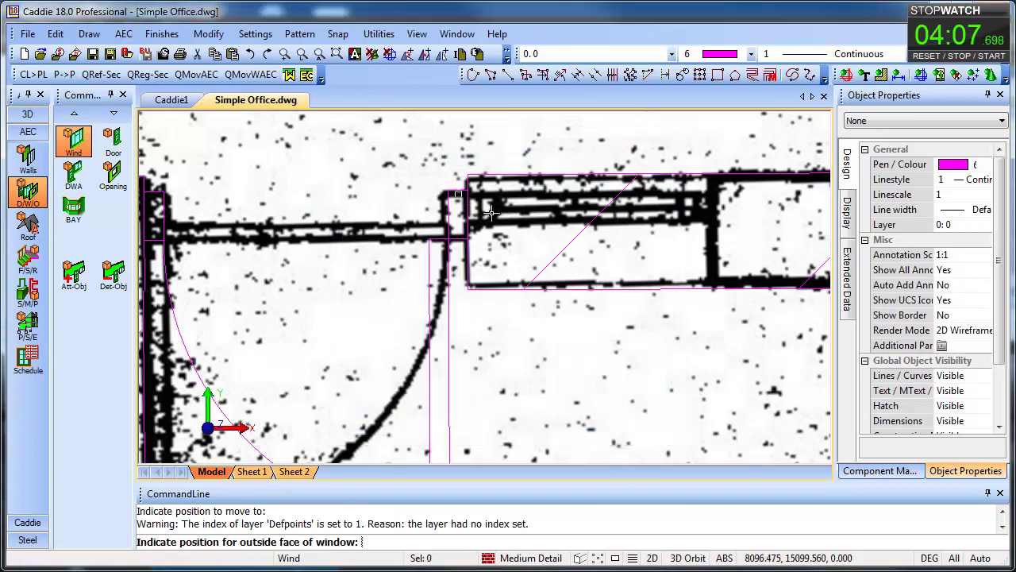
Try to place a window over the scanned one in the thick office wall beside the exterior door
click(469, 198)
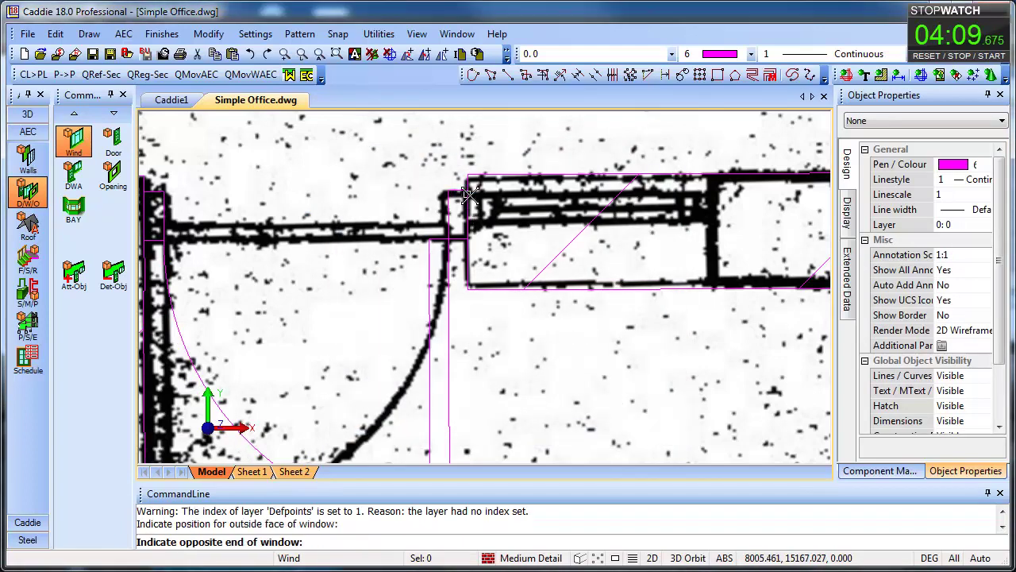
click(713, 197)
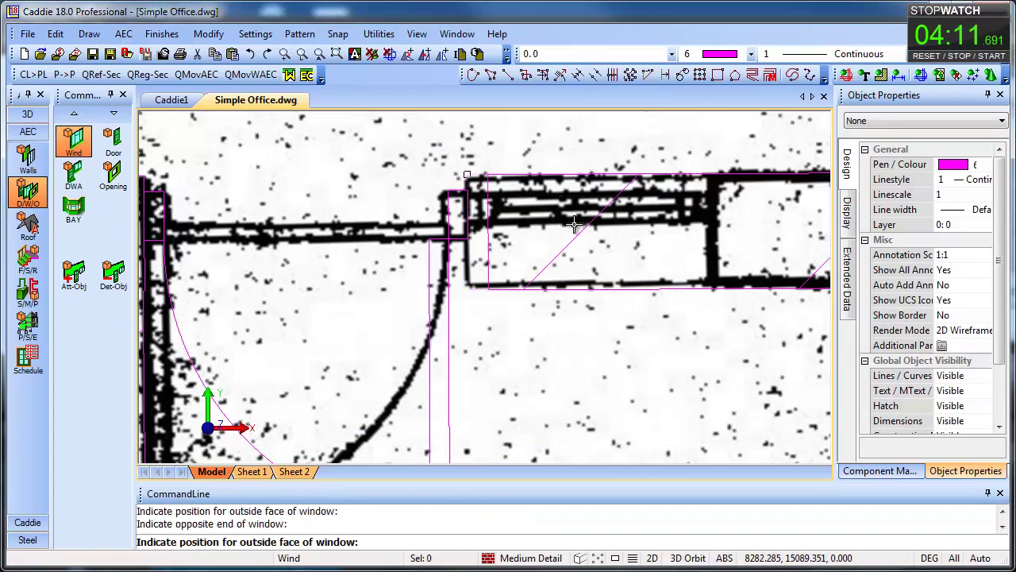
key(Escape)
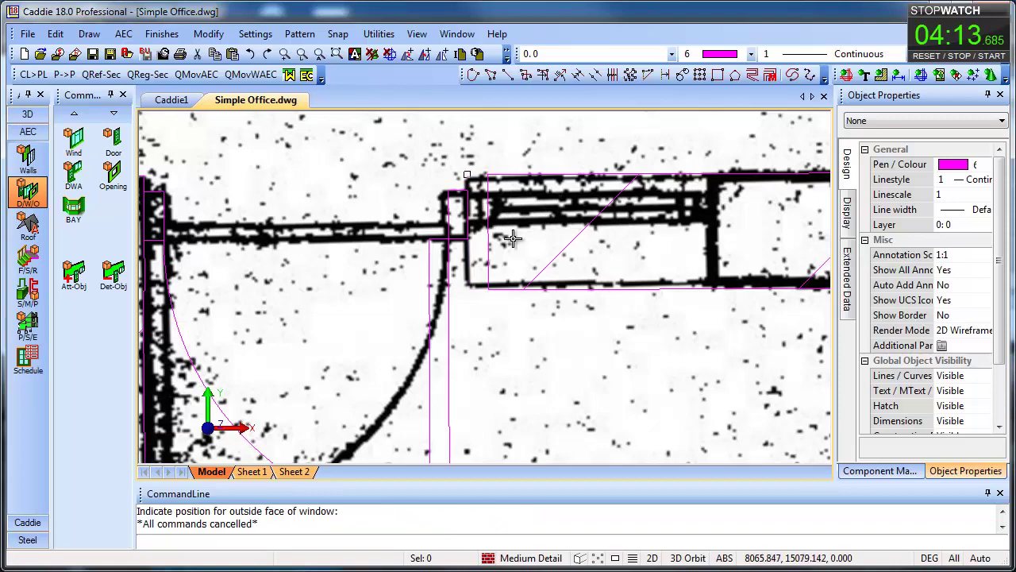
Place a Standard window with head height 2100, height 1050 and indicated width between the scanned jambs beside the exterior door
scroll(512, 239, down, 2)
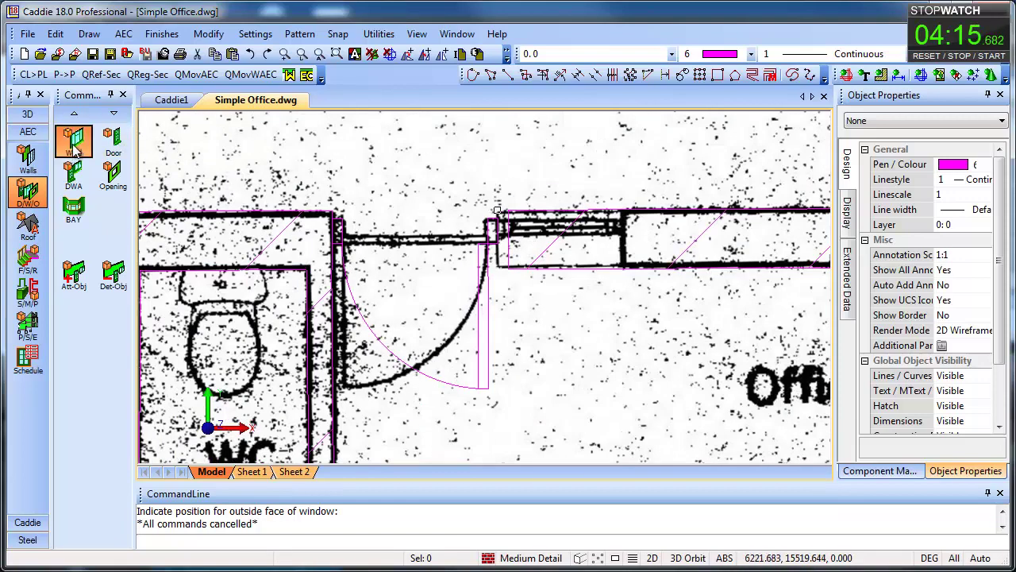
click(73, 143)
click(514, 270)
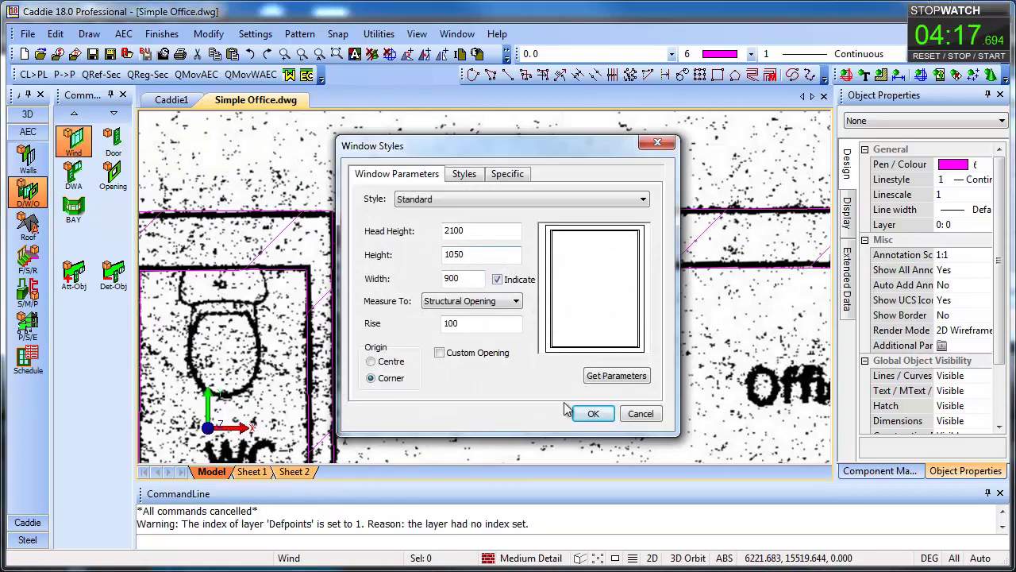
click(585, 413)
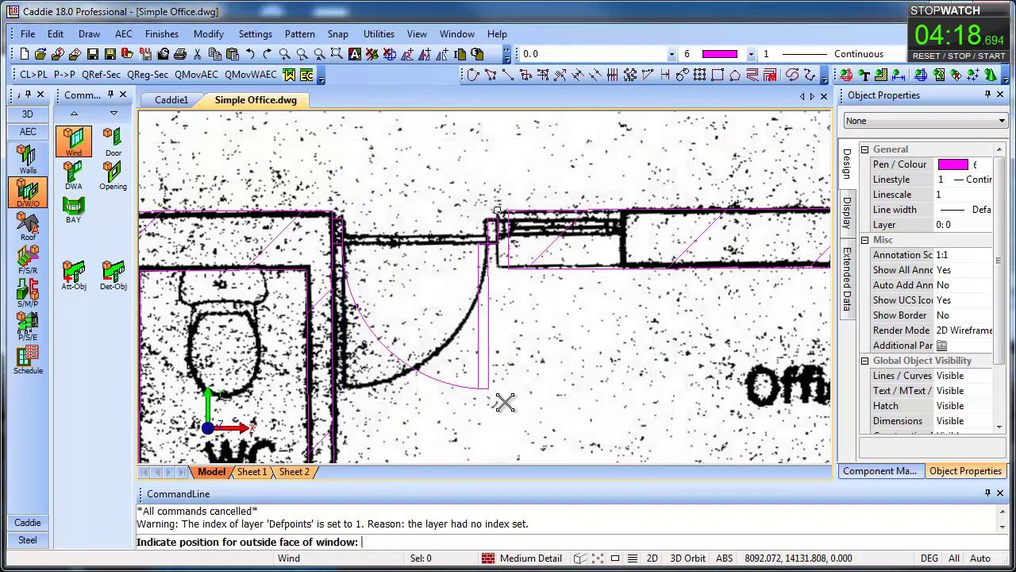
click(501, 239)
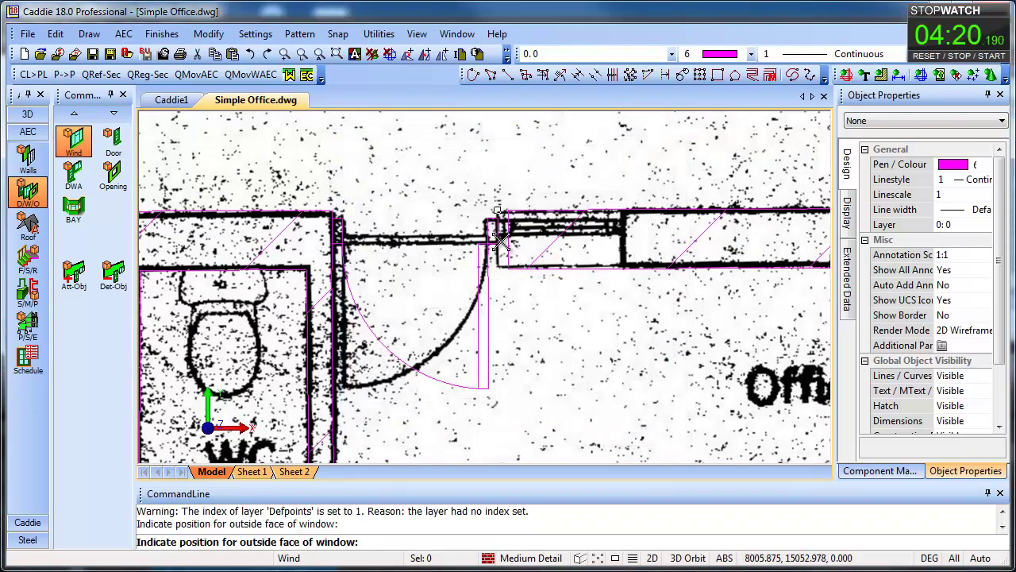
click(624, 253)
scroll(630, 246, up, 5)
key(Escape)
Edit the Standard window style of the window beside the exterior door, setting the frame depth to 75 and adjusting the sash depth
click(586, 246)
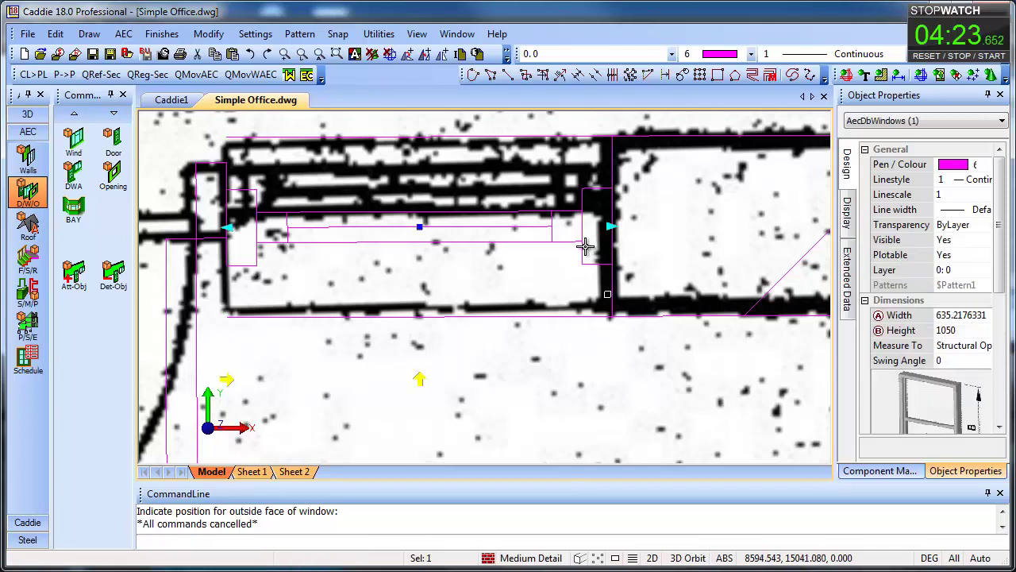
right_click(586, 245)
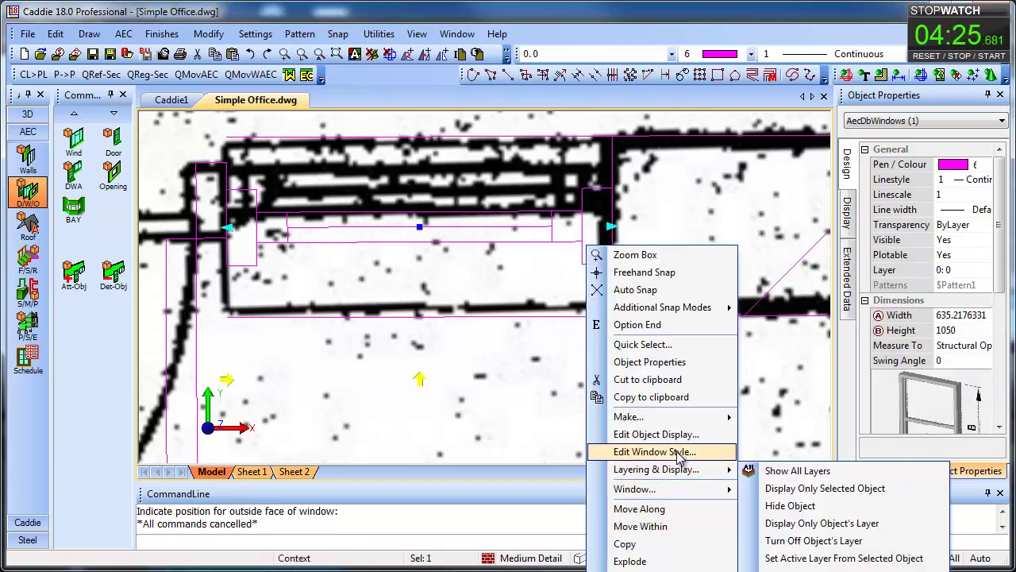
click(654, 451)
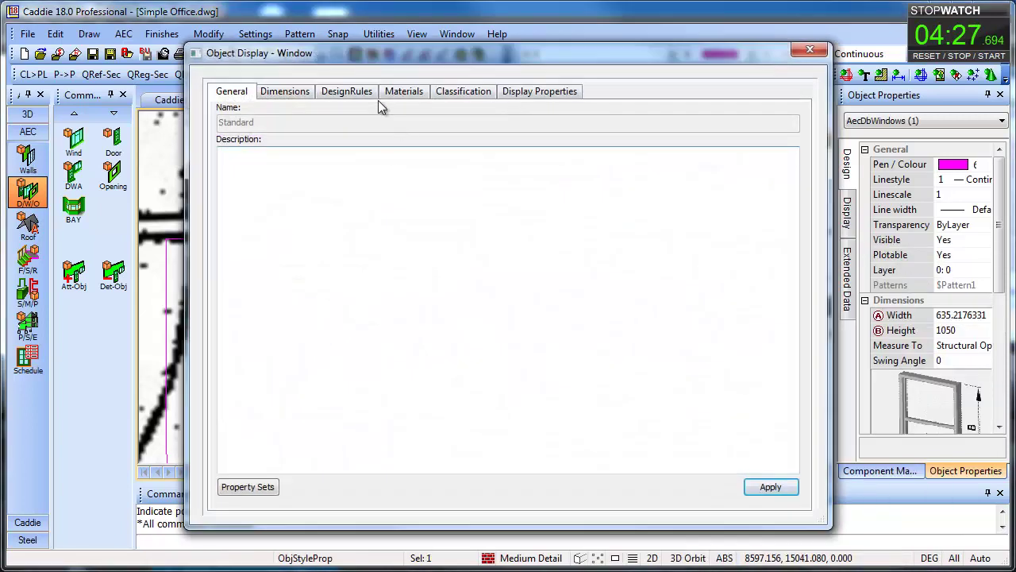
click(347, 92)
click(284, 91)
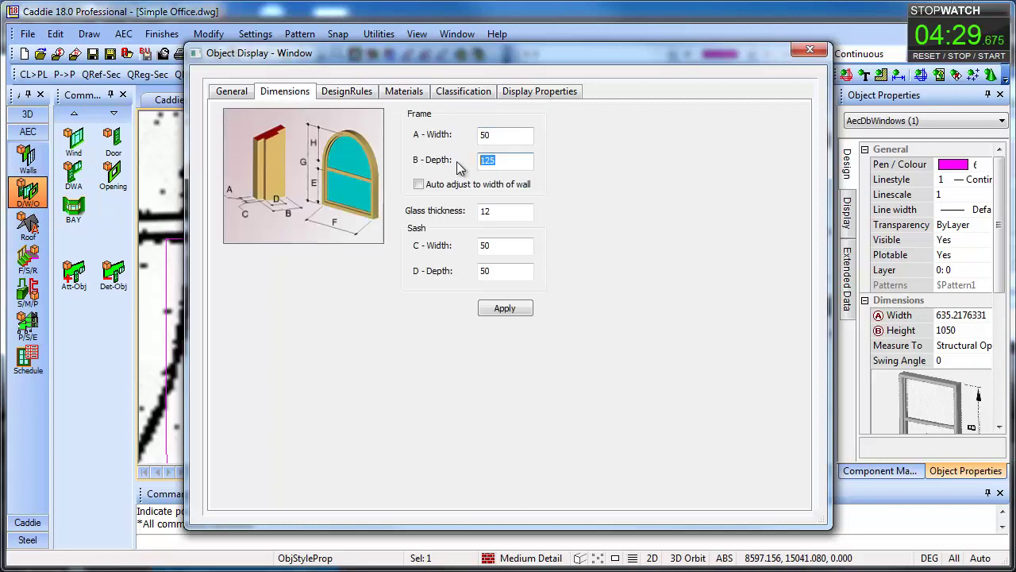
double_click(490, 272)
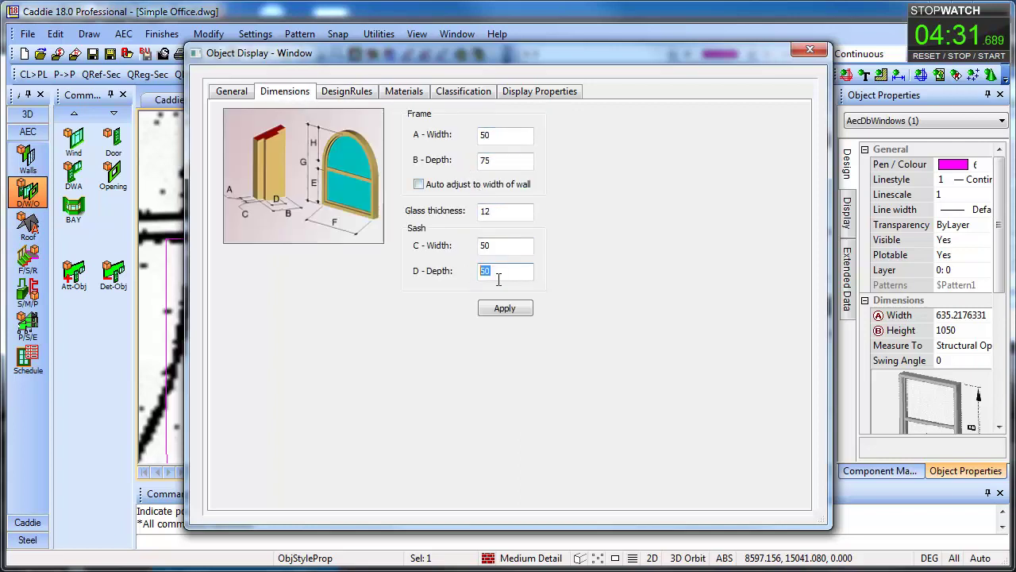
click(808, 51)
key(Escape)
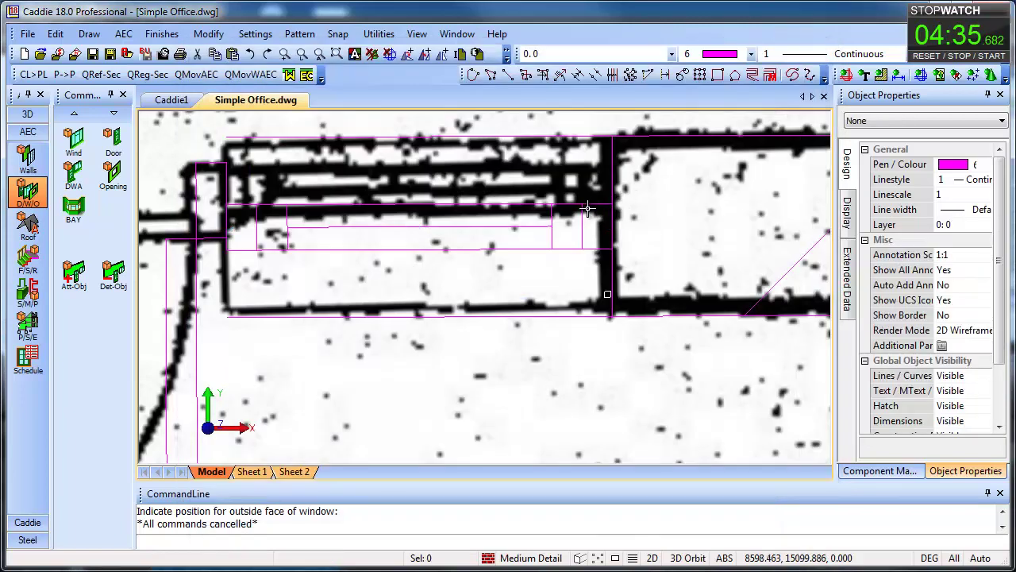
Move the window within the wall thickness, from its outer frame corner up to the scanned window's outer line
click(587, 209)
right_click(606, 204)
click(651, 483)
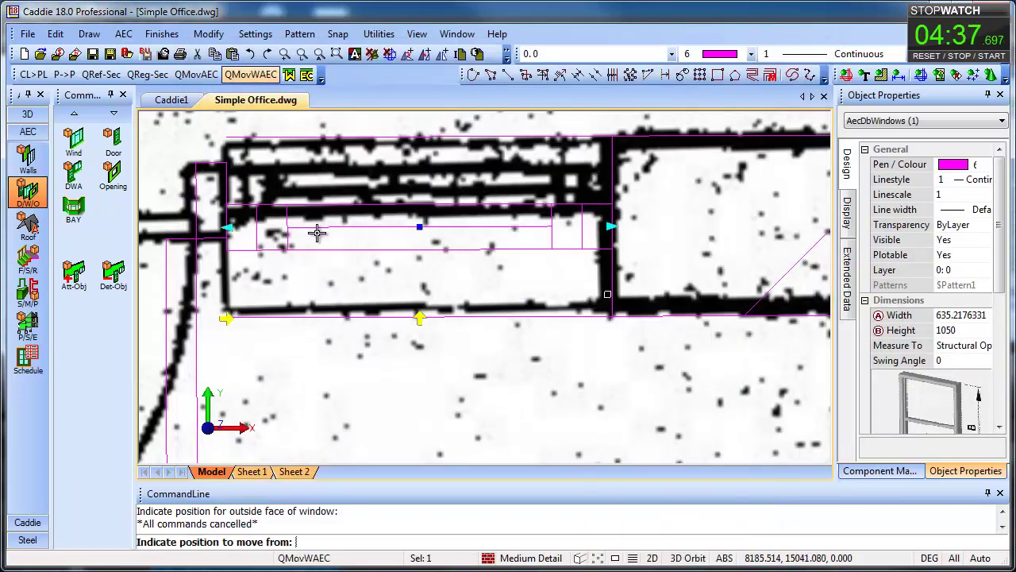
click(224, 206)
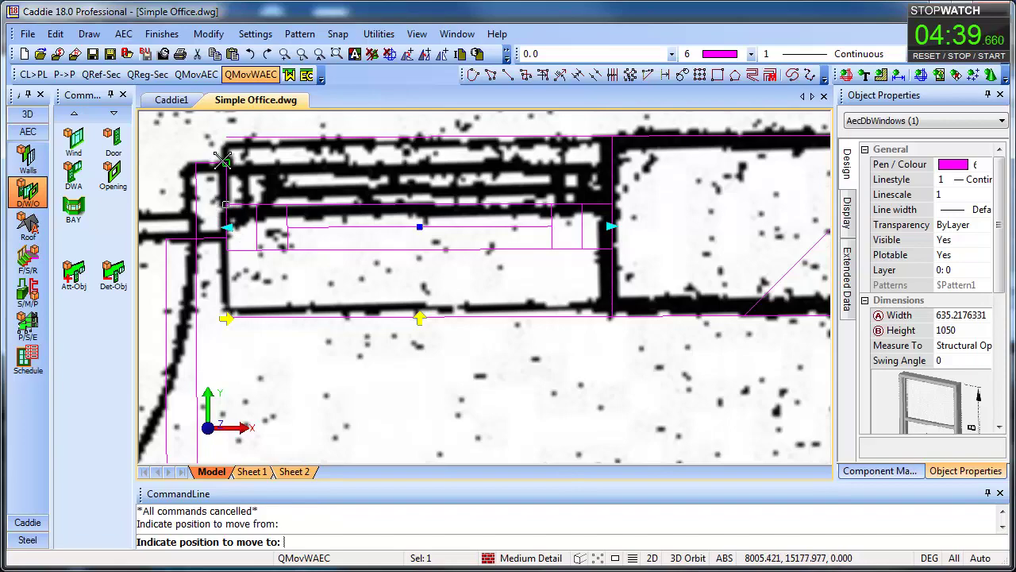
scroll(301, 191, down, 3)
key(Escape)
scroll(422, 247, down, 4)
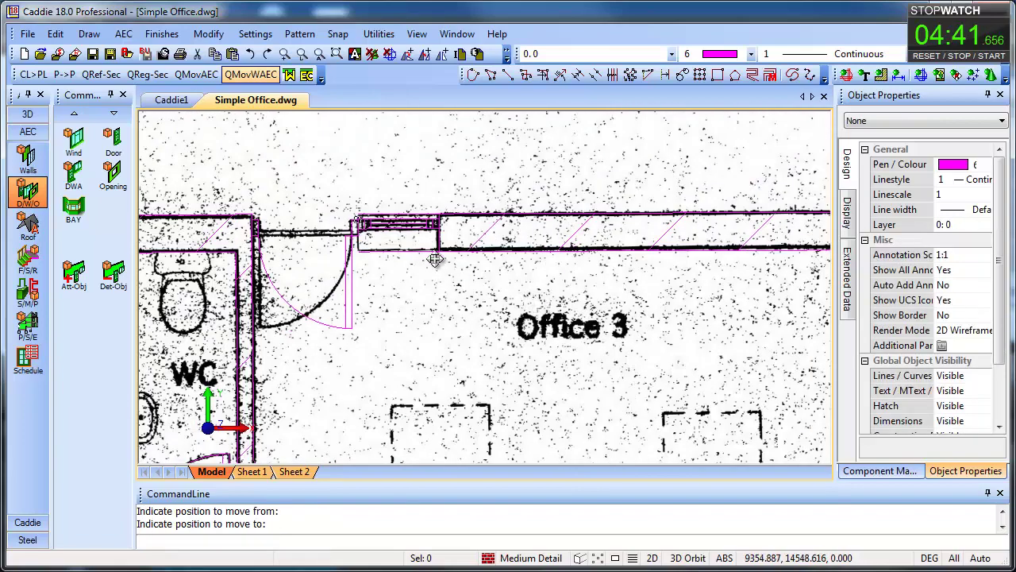
Flip the hinge side of the exterior door beside the WC to match the scanned swing
middle_drag(435, 260, 443, 212)
click(354, 253)
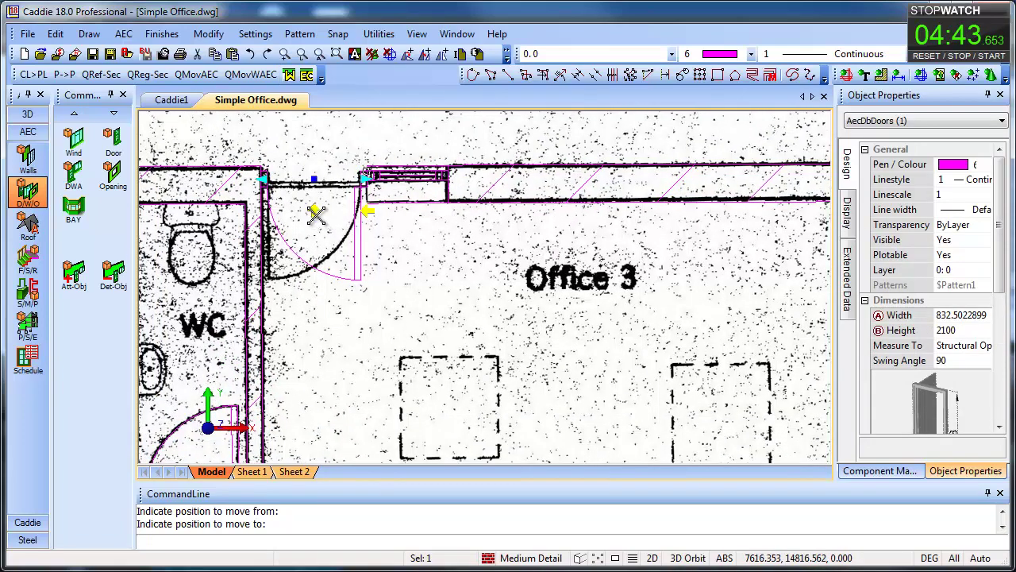
click(368, 213)
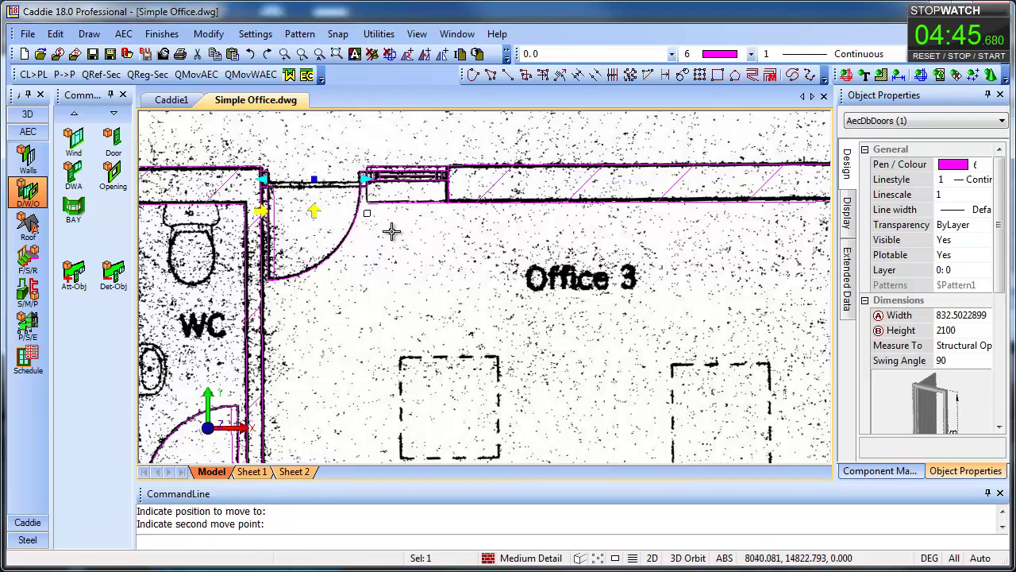
scroll(442, 274, down, 3)
key(Escape)
middle_drag(464, 353, 433, 276)
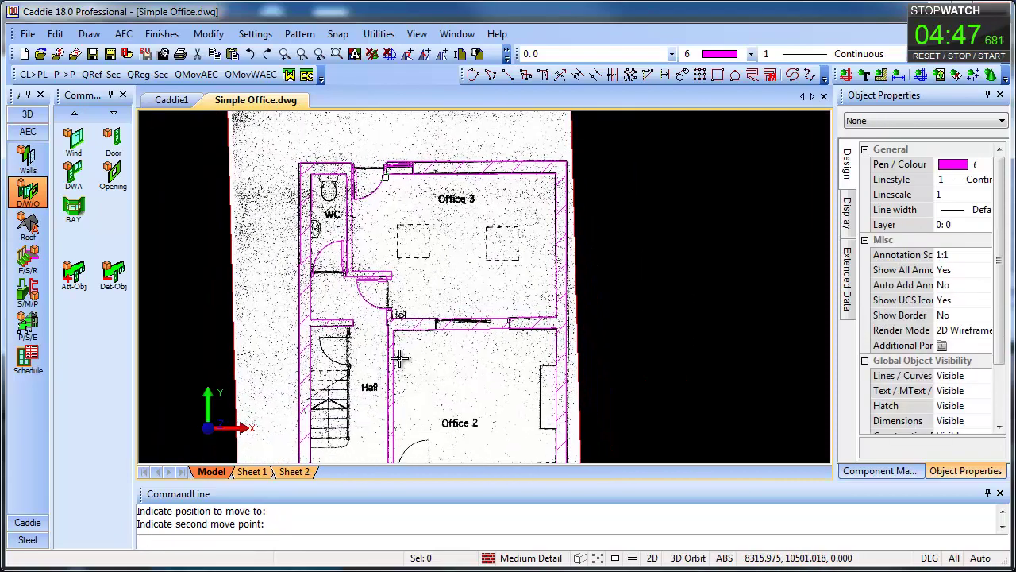
Place a slidimng style door, 2100 high with indicated width, between the scanned jambs in the wall separating Office 3 and Office 2
middle_drag(400, 359, 408, 196)
scroll(408, 195, up, 5)
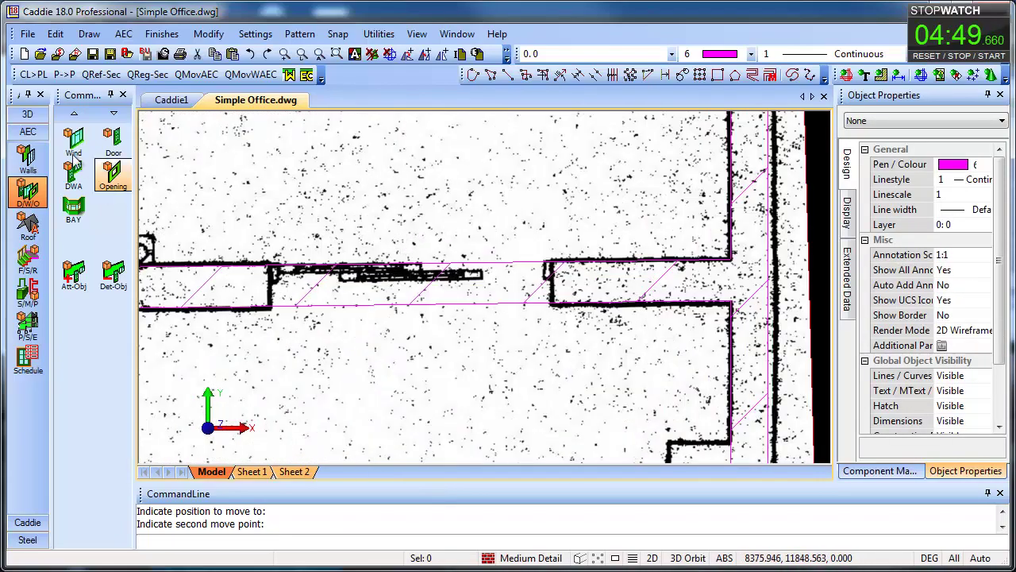
click(114, 143)
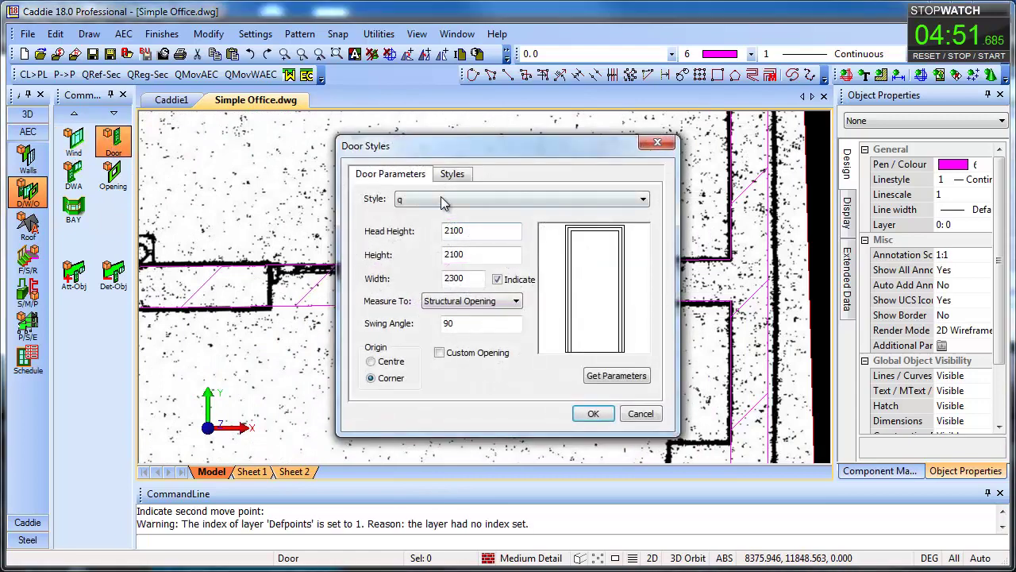
click(442, 200)
click(420, 228)
click(592, 413)
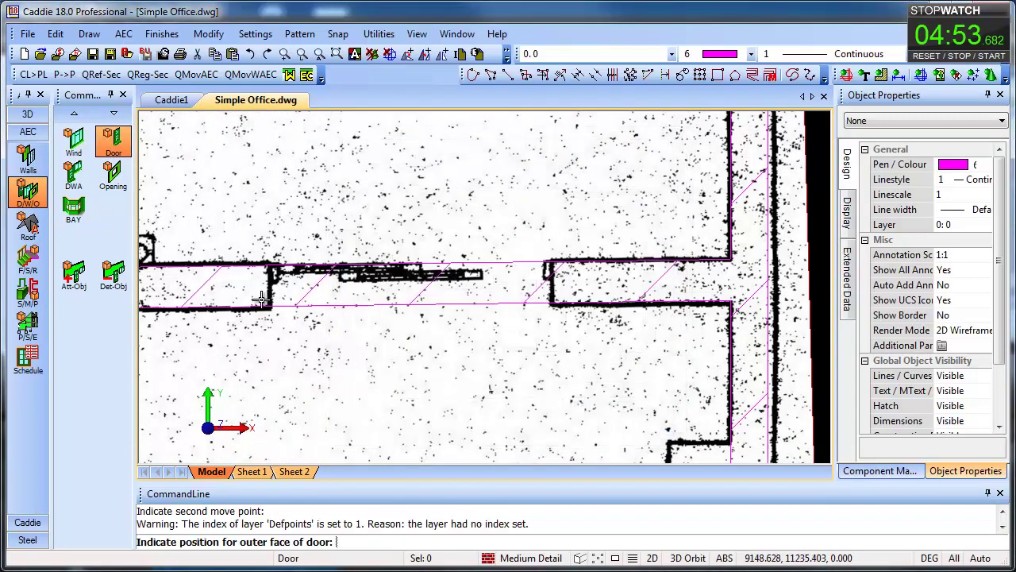
click(270, 308)
click(554, 301)
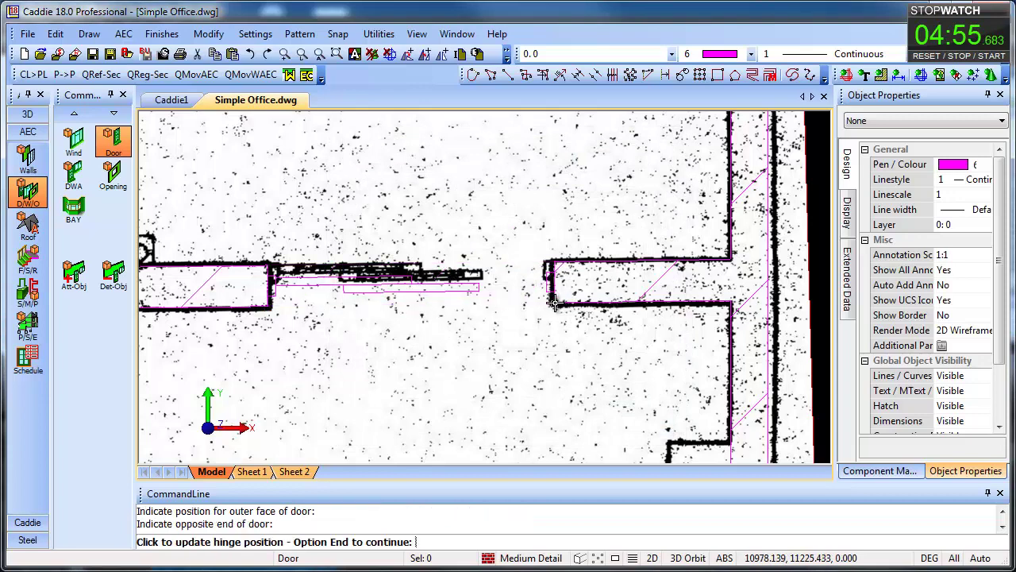
scroll(355, 287, up, 2)
key(Escape)
Move the sliding door within the wall thickness so its frame lines up with the wall face on the Office 3 side
scroll(495, 293, up, 1)
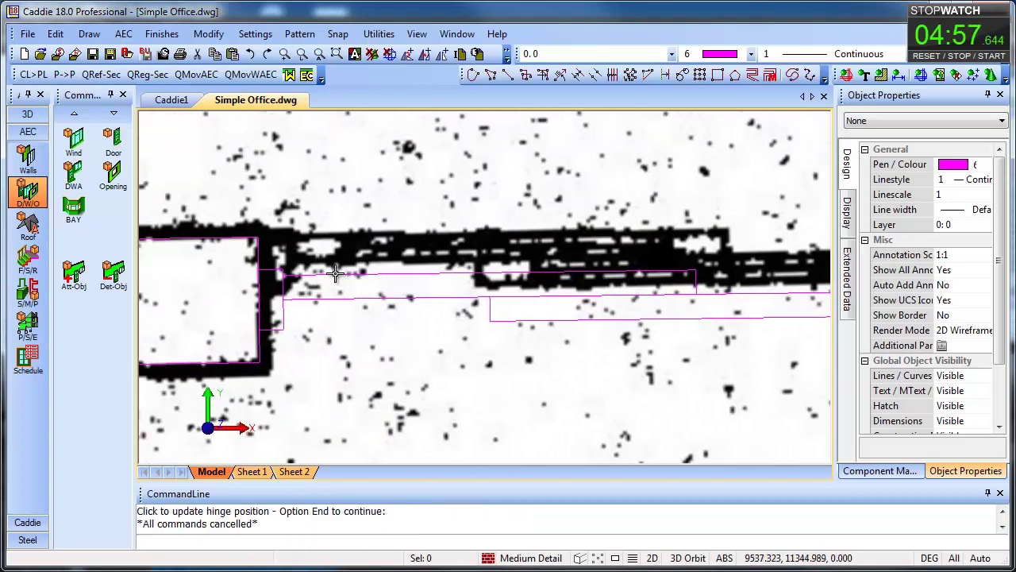
click(337, 280)
right_click(336, 279)
click(409, 551)
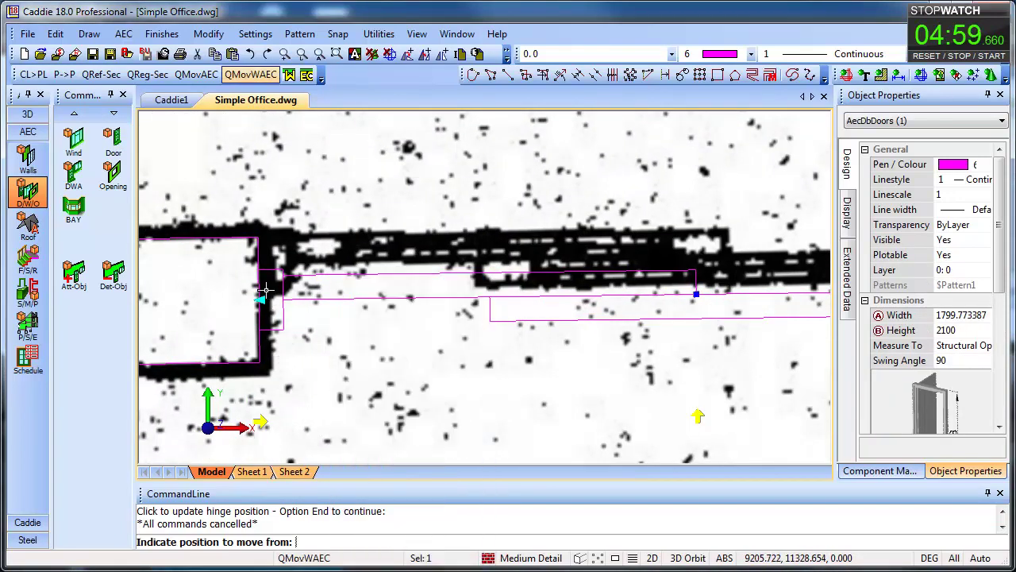
click(268, 273)
click(267, 240)
scroll(420, 327, down, 3)
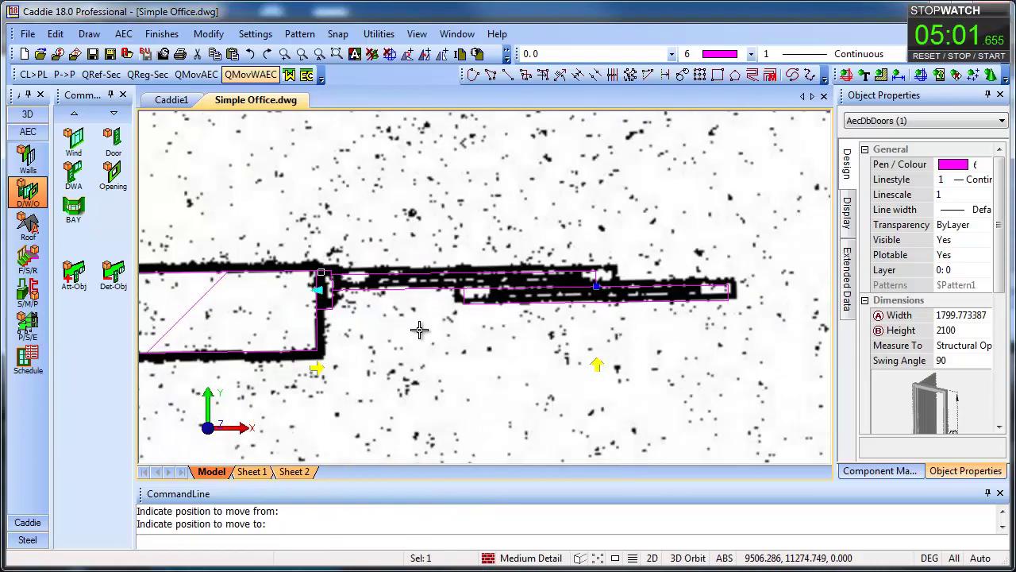
scroll(572, 393, down, 3)
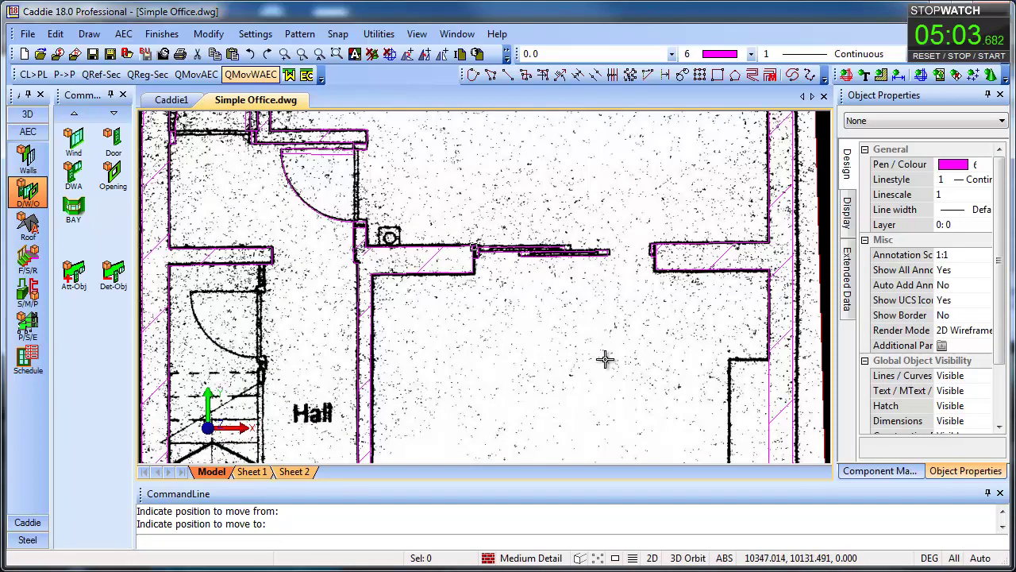
Place a style q door, 2100 high with indicated width, in the wall between Office 1 and Office 2, hinged and swinging as scanned
middle_drag(605, 359, 590, 241)
scroll(590, 254, down, 3)
scroll(524, 385, up, 5)
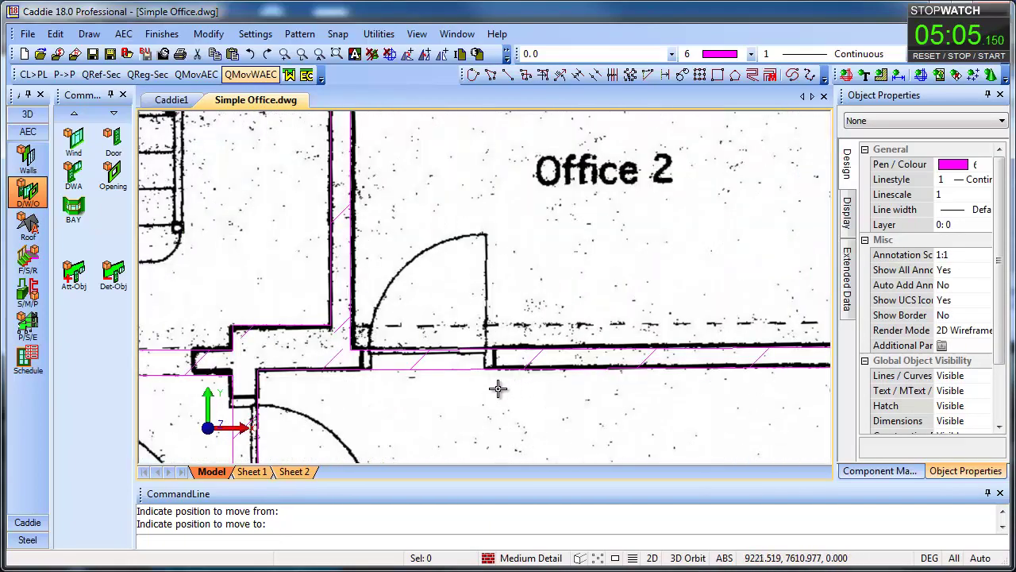
click(113, 143)
click(460, 200)
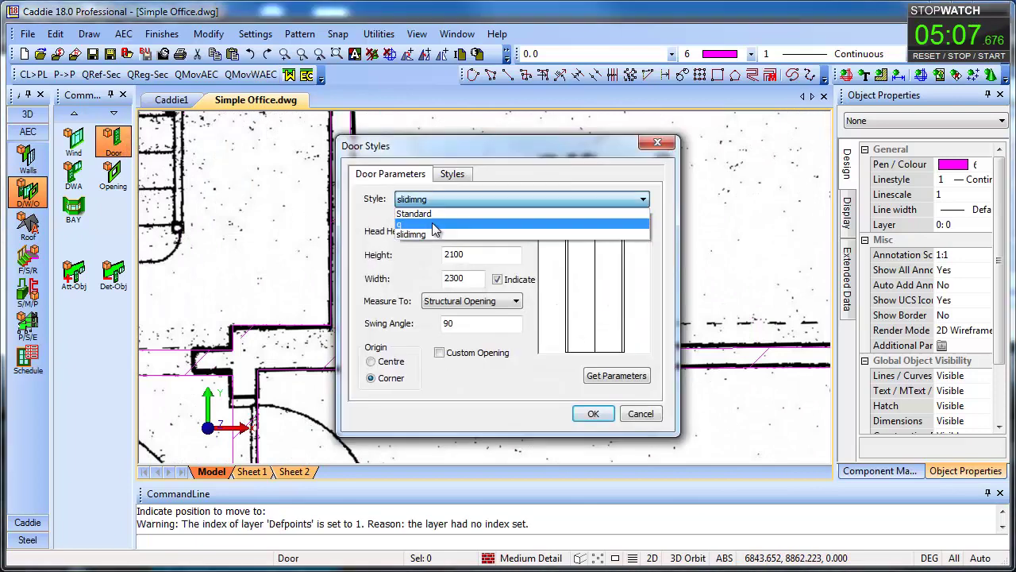
click(436, 222)
click(594, 414)
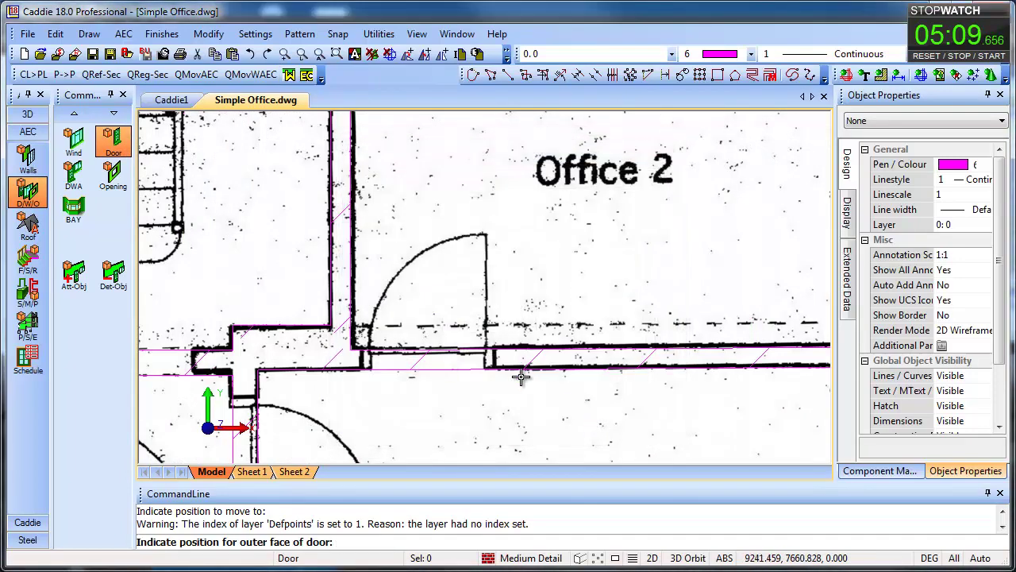
click(497, 367)
click(370, 364)
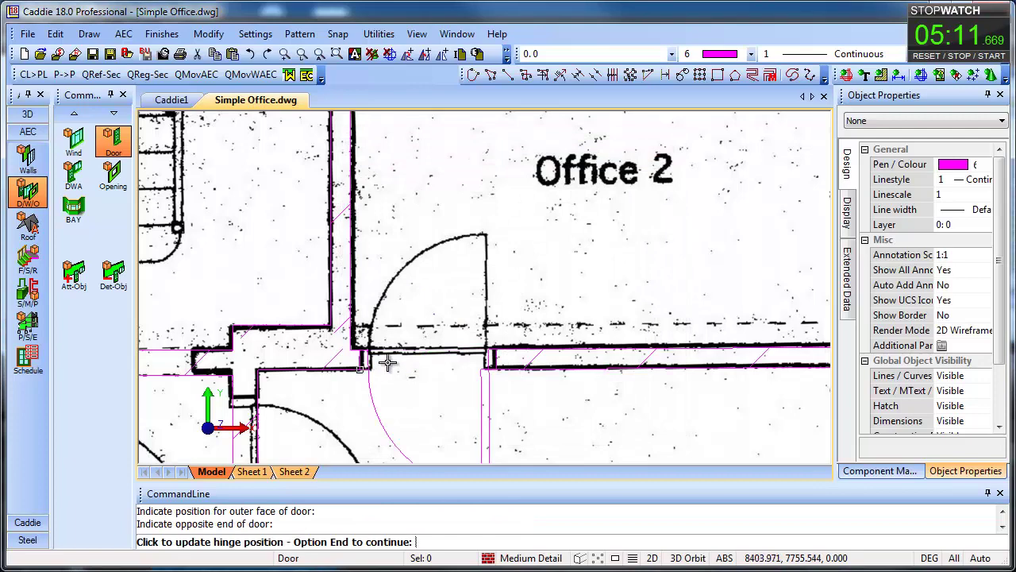
click(388, 362)
click(389, 363)
right_click(445, 409)
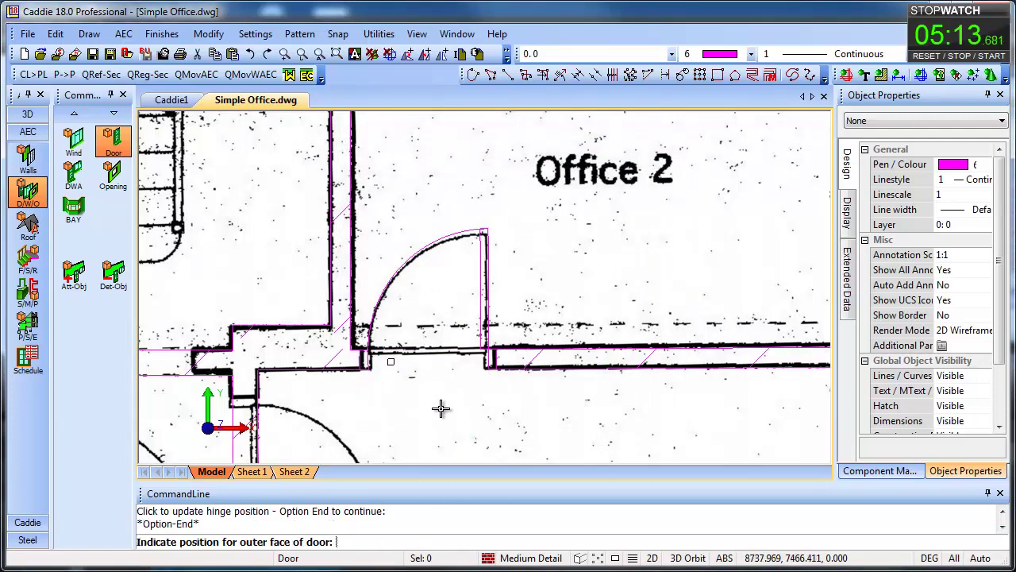
Place another style q door in the doorway leading into Office 1 beside the lobby, swinging into the office as scanned
middle_drag(576, 277, 730, 159)
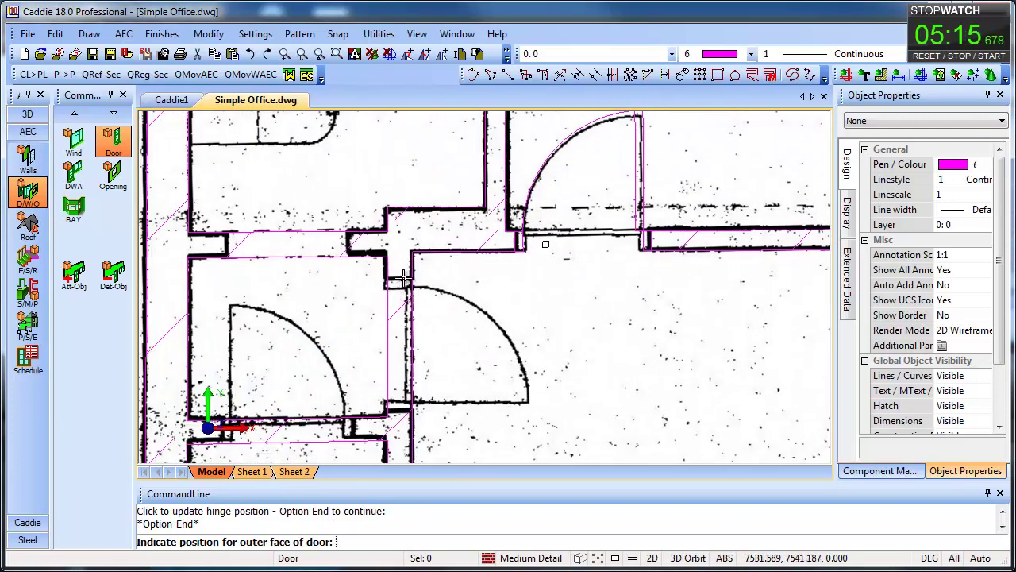
click(405, 276)
click(409, 402)
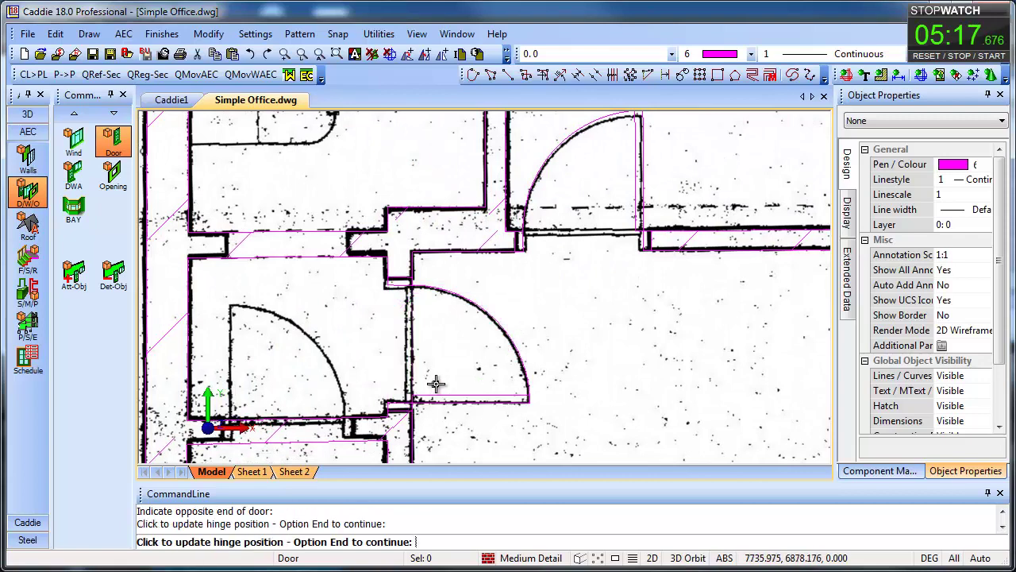
key(End)
Place a style q door in the cross wall above the Lobby, matching the scanned hinge side and swing
click(355, 439)
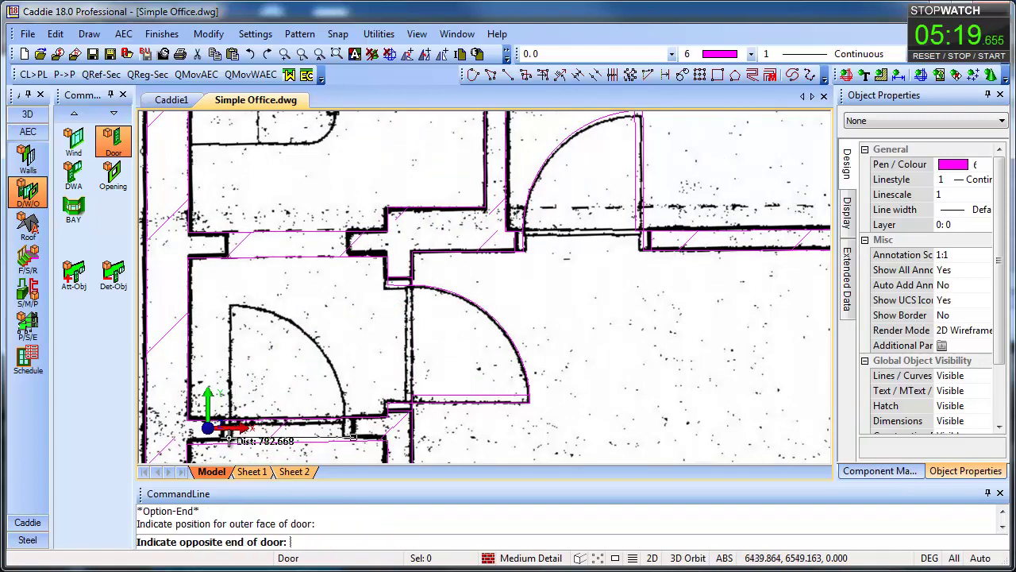
click(229, 433)
click(274, 422)
click(265, 422)
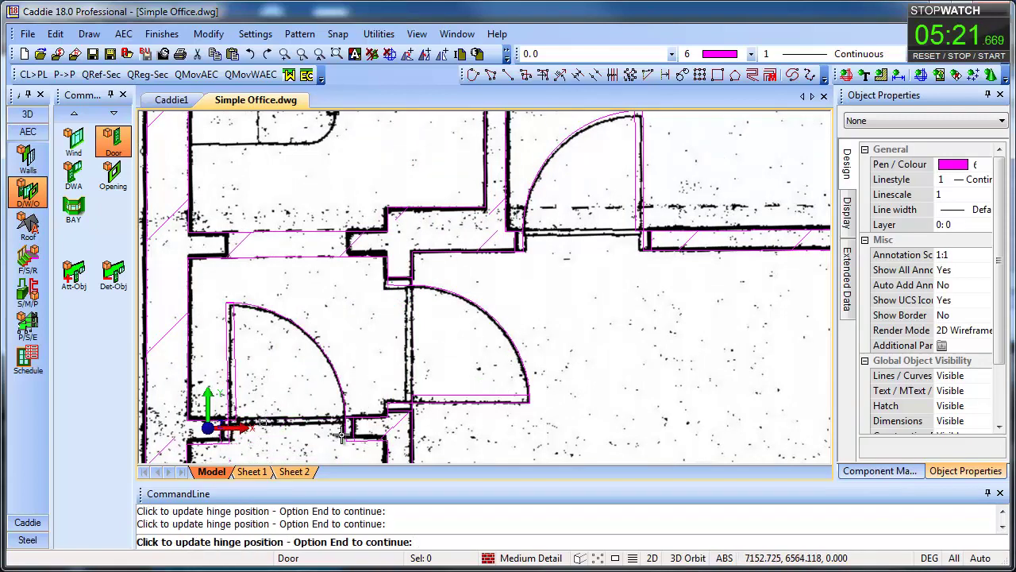
key(End)
key(Escape)
Adjust the thickness of the cross wall above the Lobby so its lobby-side face follows the scanned wall line
middle_drag(393, 366, 434, 310)
click(268, 389)
click(315, 387)
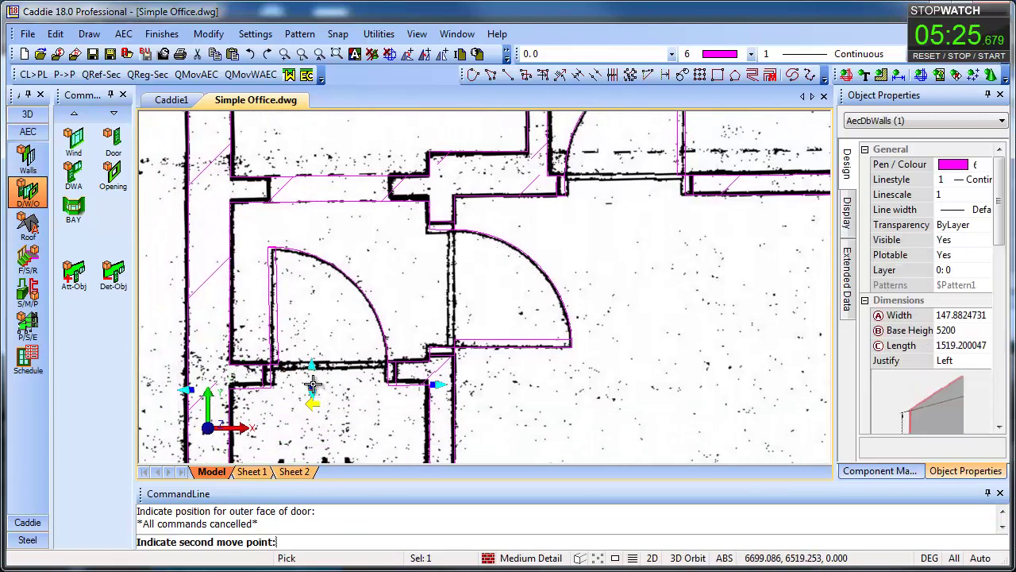
key(Escape)
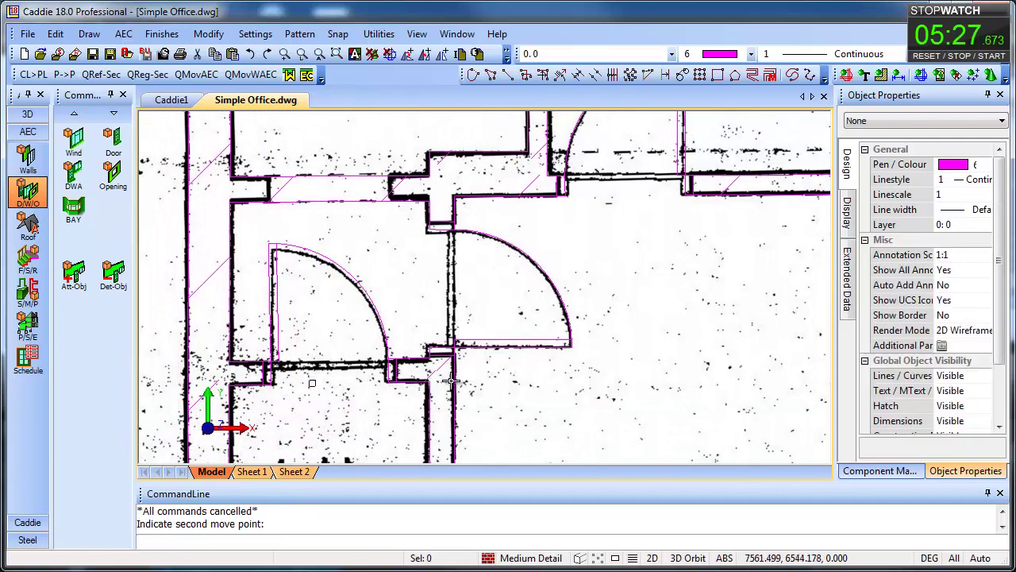
Place a door in the Lobby's exterior entrance between the scanned jambs, hinged and swinging into the Lobby as scanned
middle_drag(480, 308, 492, 230)
scroll(502, 287, down, 4)
scroll(376, 376, up, 5)
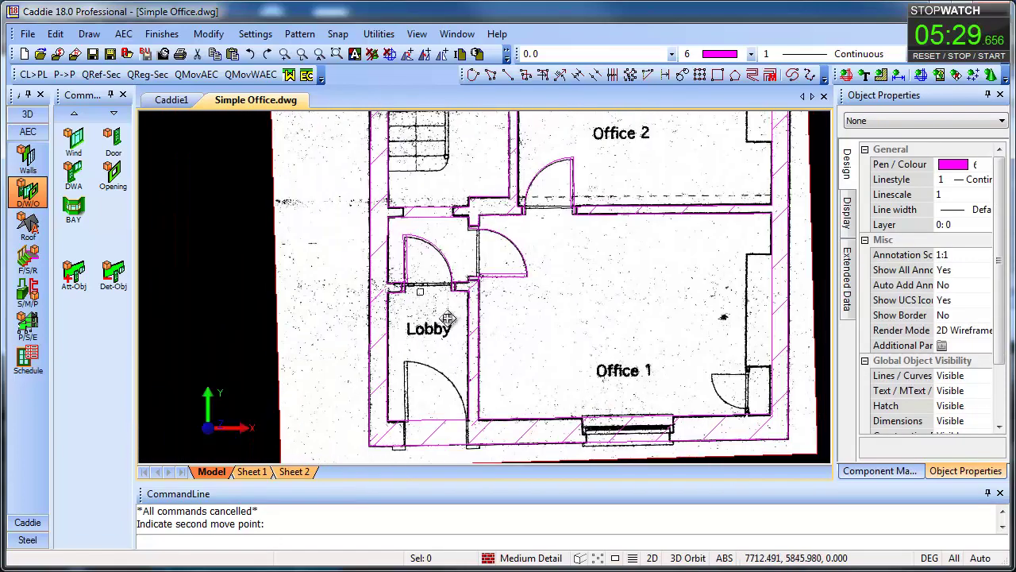
click(113, 143)
click(593, 413)
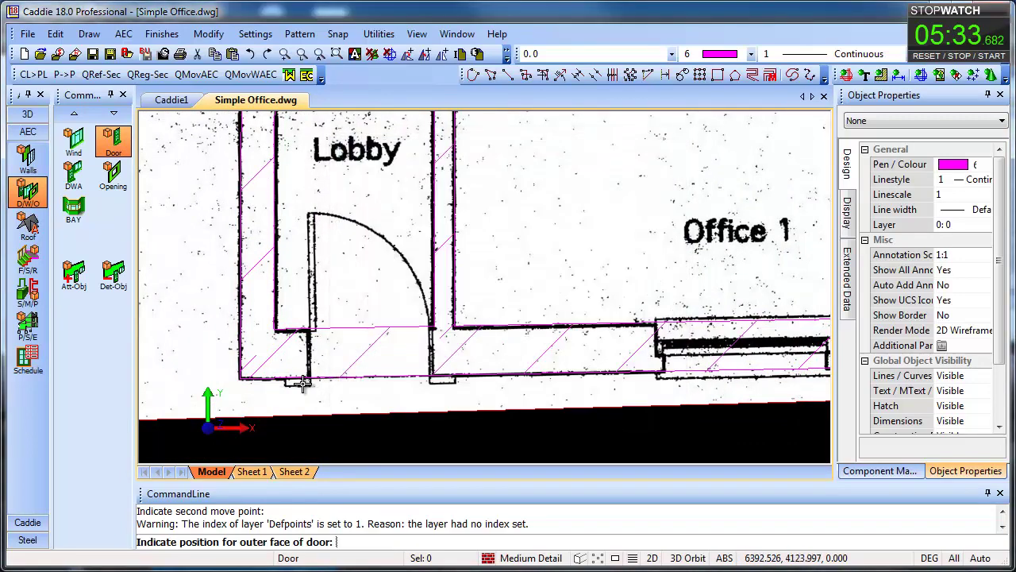
click(306, 382)
click(433, 378)
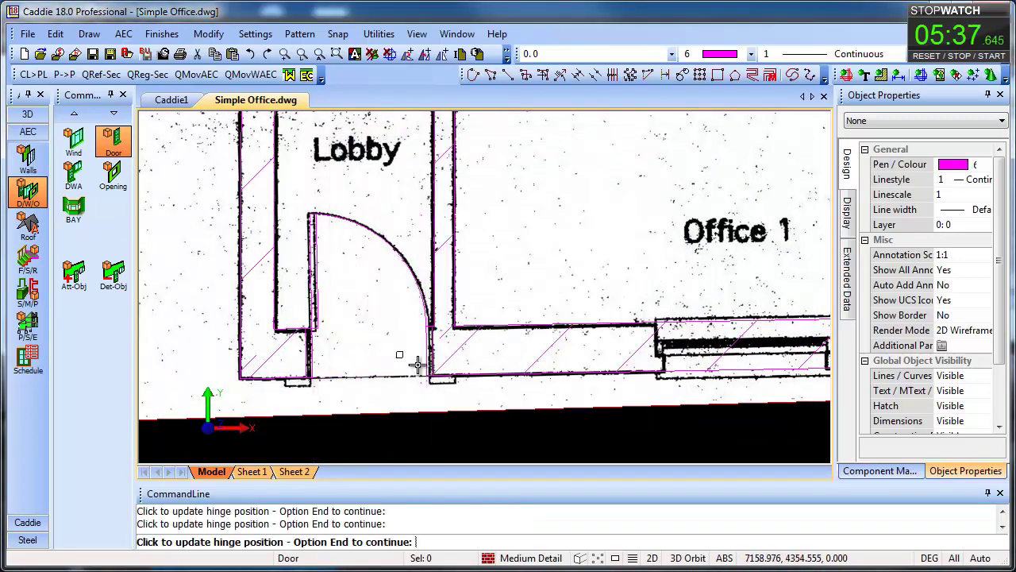
key(End)
scroll(326, 390, up, 1)
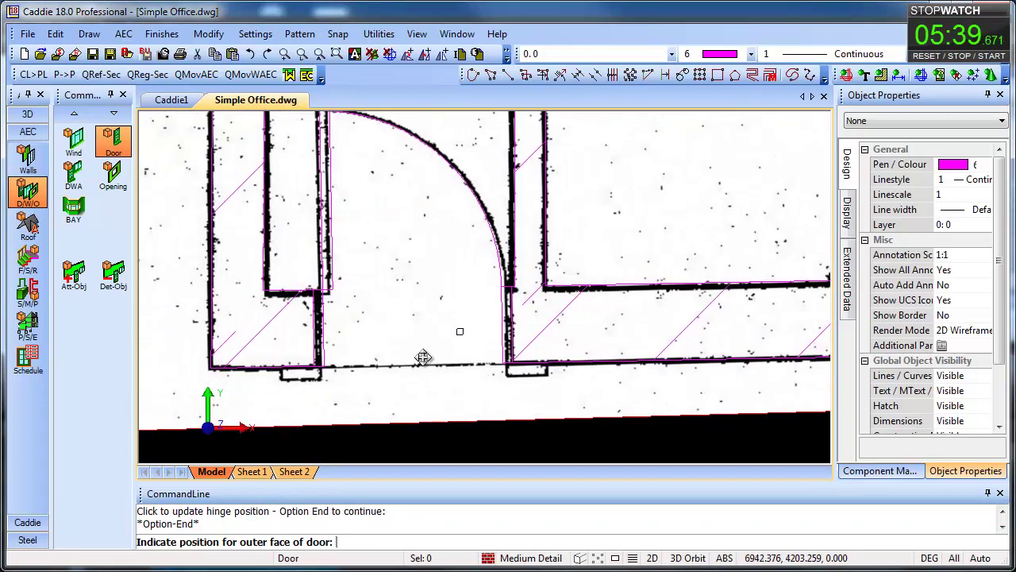
Draw a construction line along the Lobby entrance's hinge-side jamb and a parallel one through the far edge of the scanned projection beside it
scroll(424, 357, up, 1)
middle_click(711, 373)
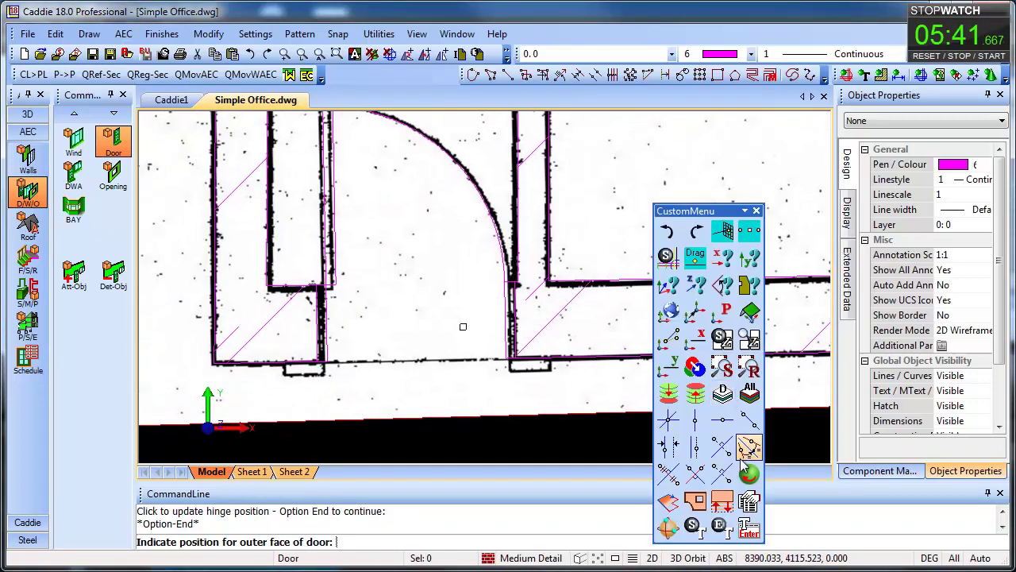
click(747, 421)
click(319, 286)
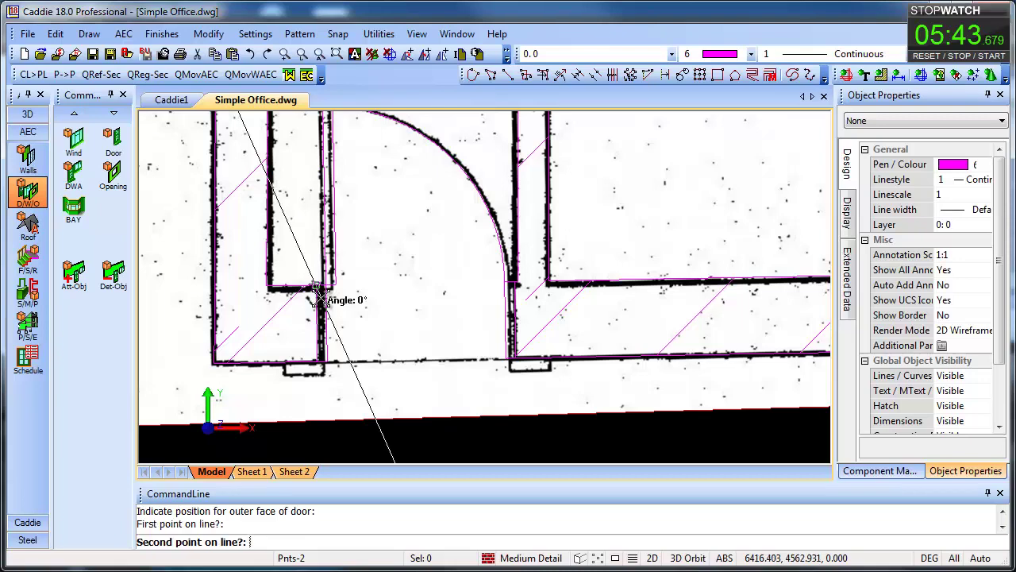
click(319, 364)
right_click(382, 406)
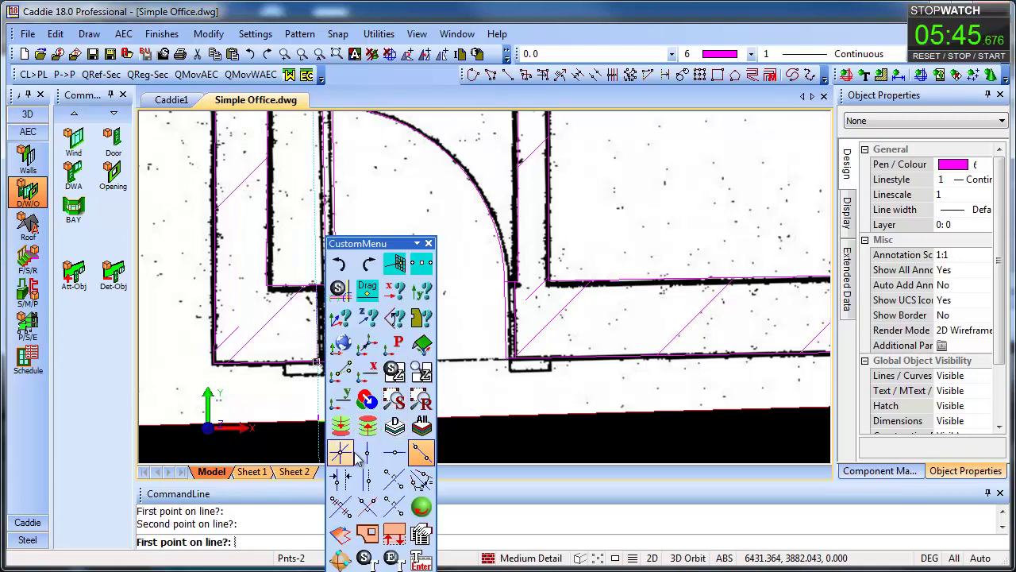
click(371, 486)
click(317, 438)
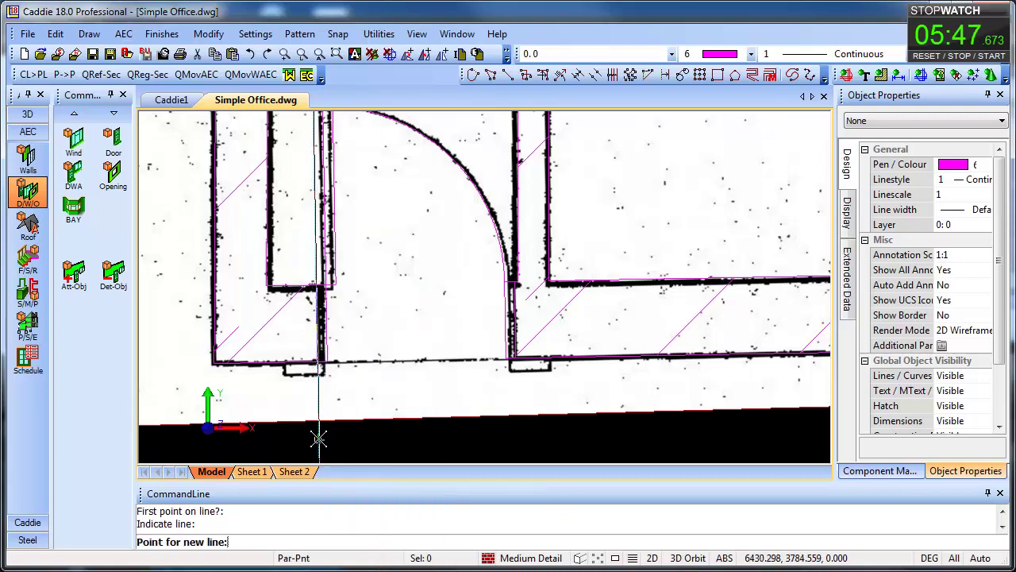
click(286, 383)
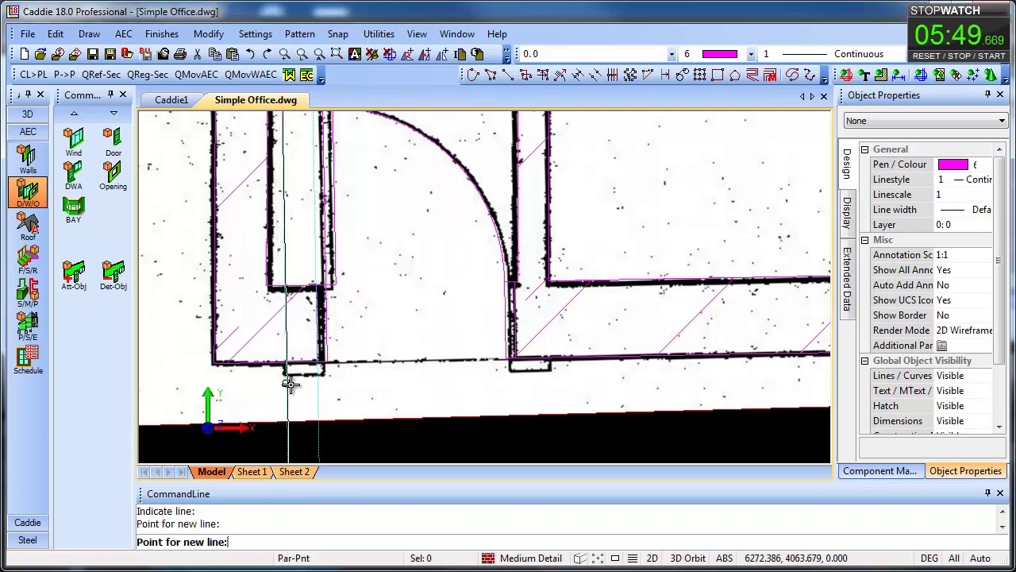
key(Escape)
Add a perpendicular construction line along the outer face of the scanned projection beside the Lobby entrance
right_click(419, 462)
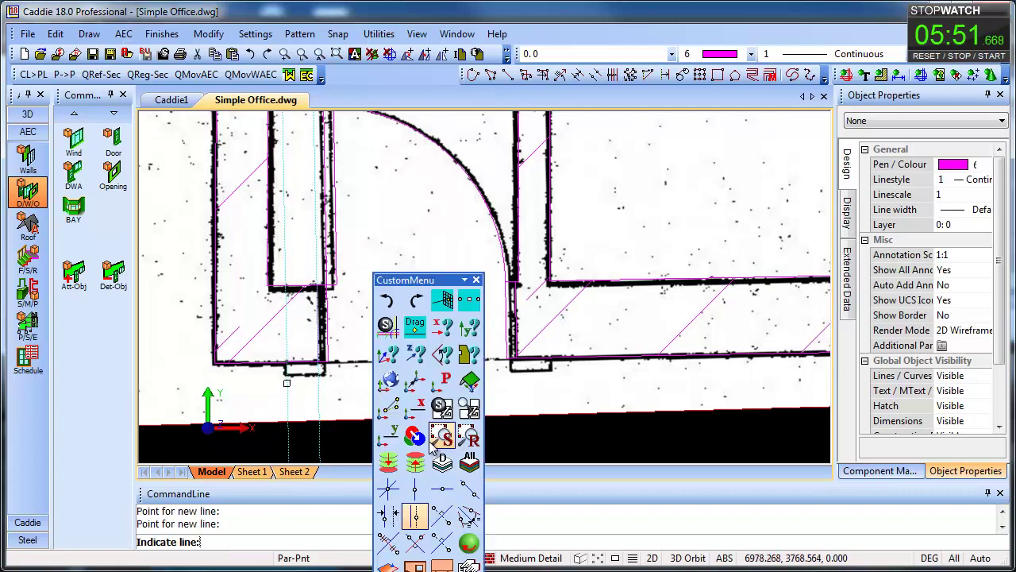
click(417, 548)
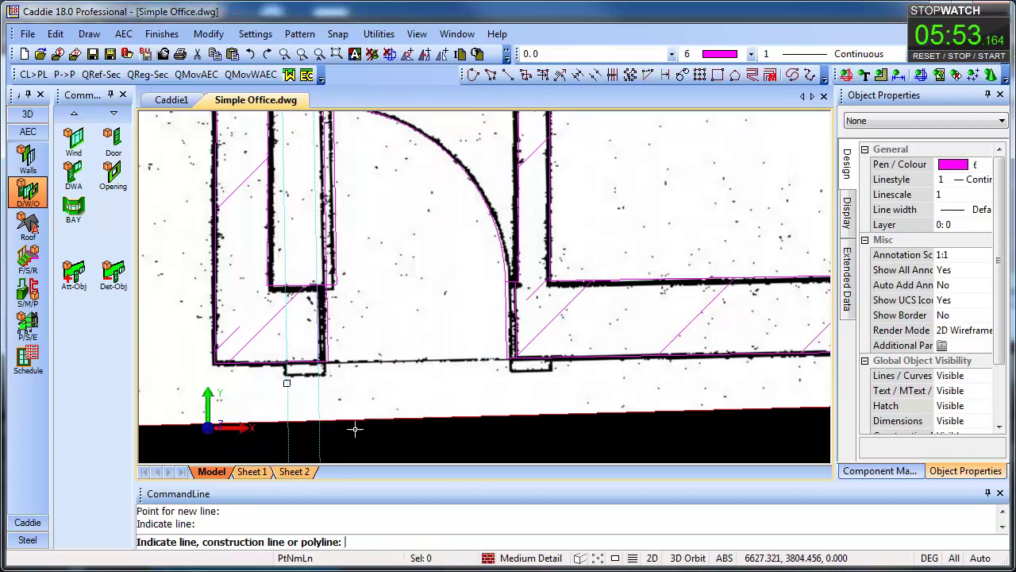
click(288, 425)
click(302, 374)
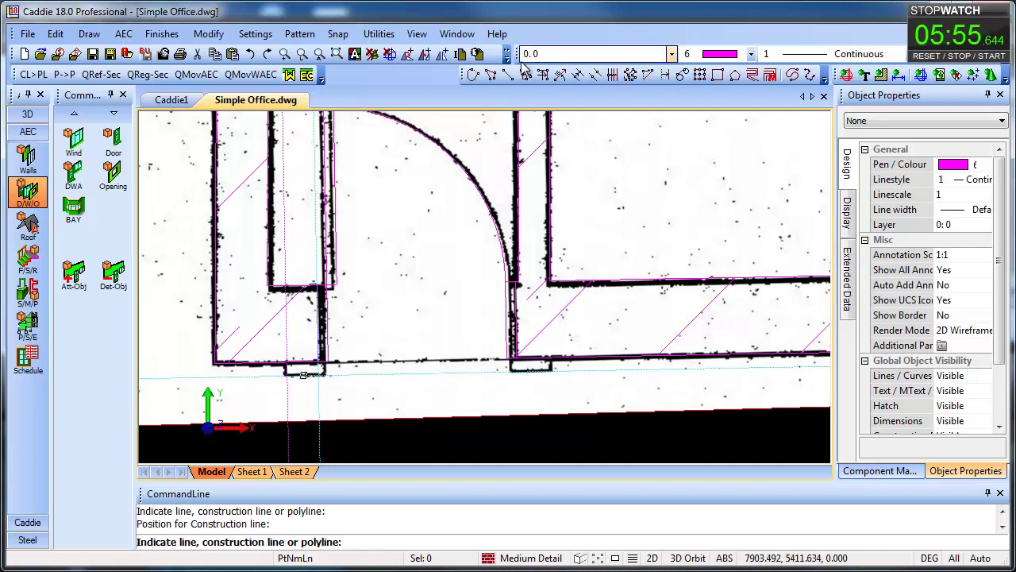
Trace the small scanned projection on the hinge side of the Lobby entrance as a polyline from the outer wall face
click(474, 74)
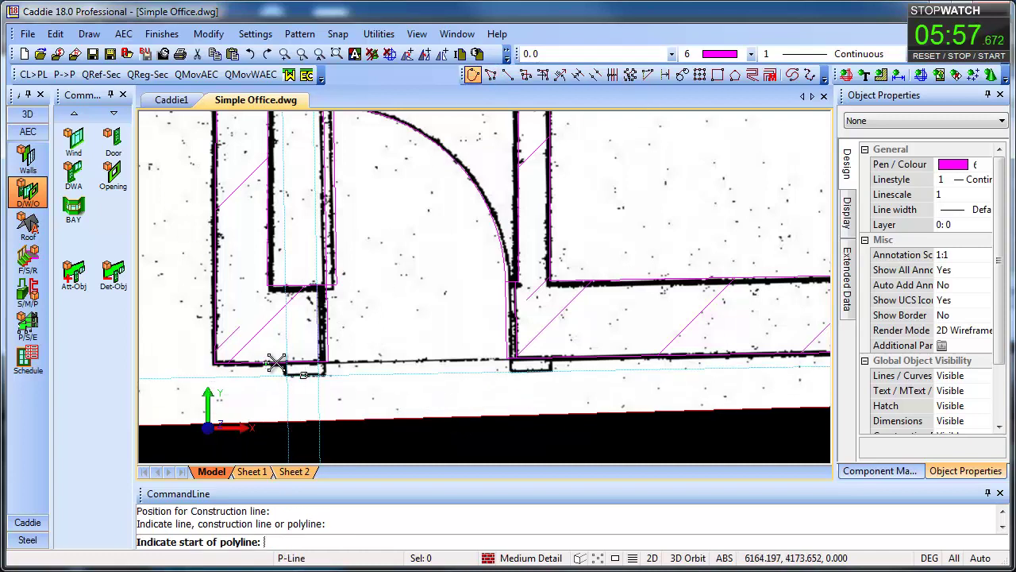
click(321, 364)
click(288, 375)
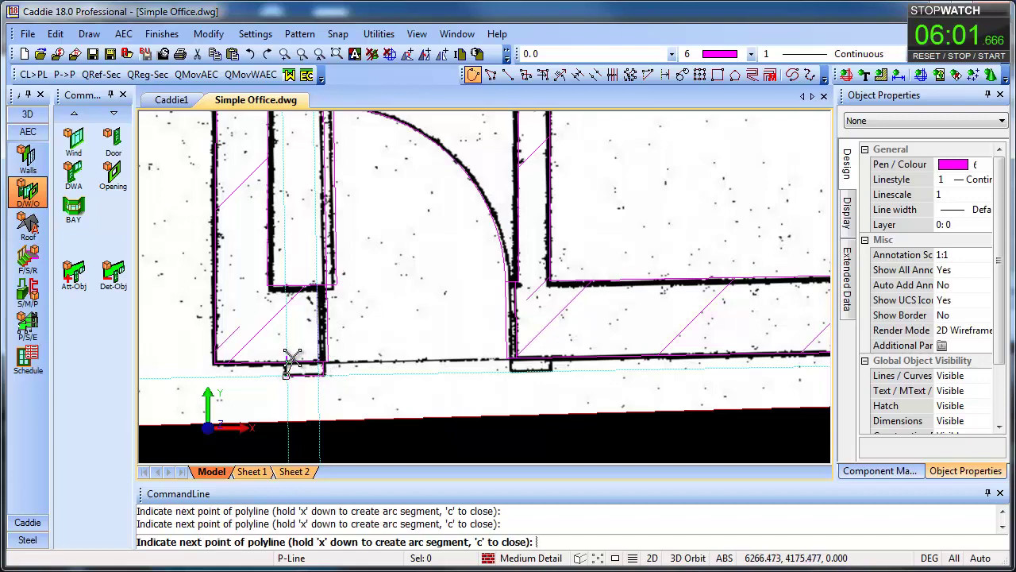
key(Escape)
Copy the traced projection to the opposite jamb of the Lobby entrance, matching the scanned outline at the wall corner
right_click(318, 373)
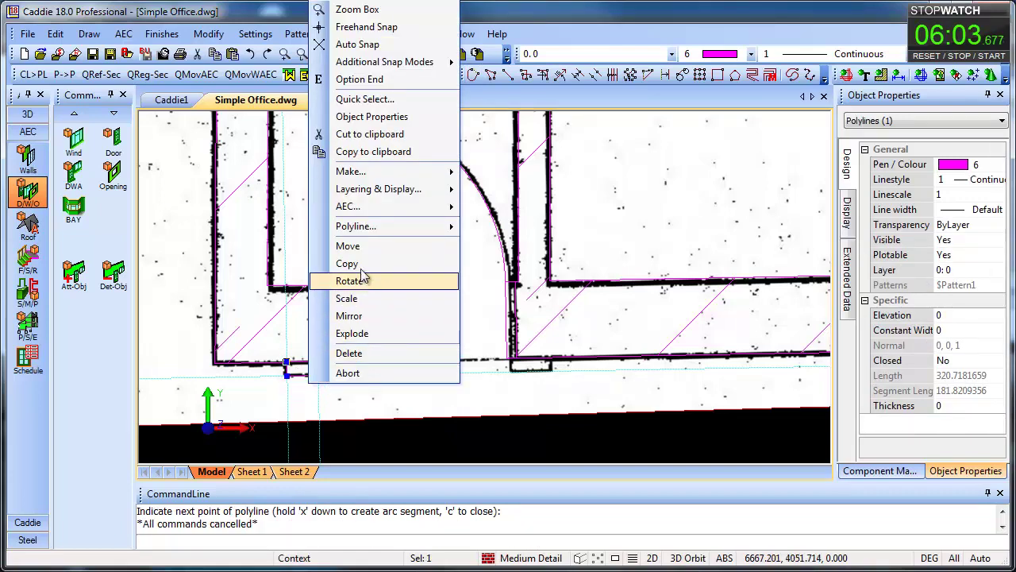
click(340, 264)
click(287, 363)
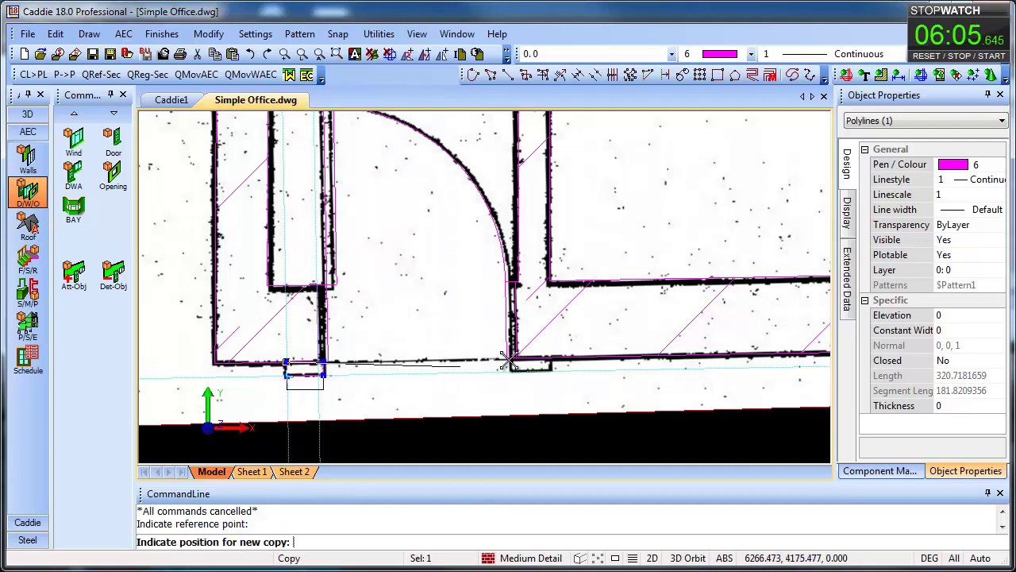
click(512, 357)
key(Escape)
Place a Standard style window in Office 1's exterior wall, spanning the inner reveals of the scanned window opening
scroll(617, 291, down, 5)
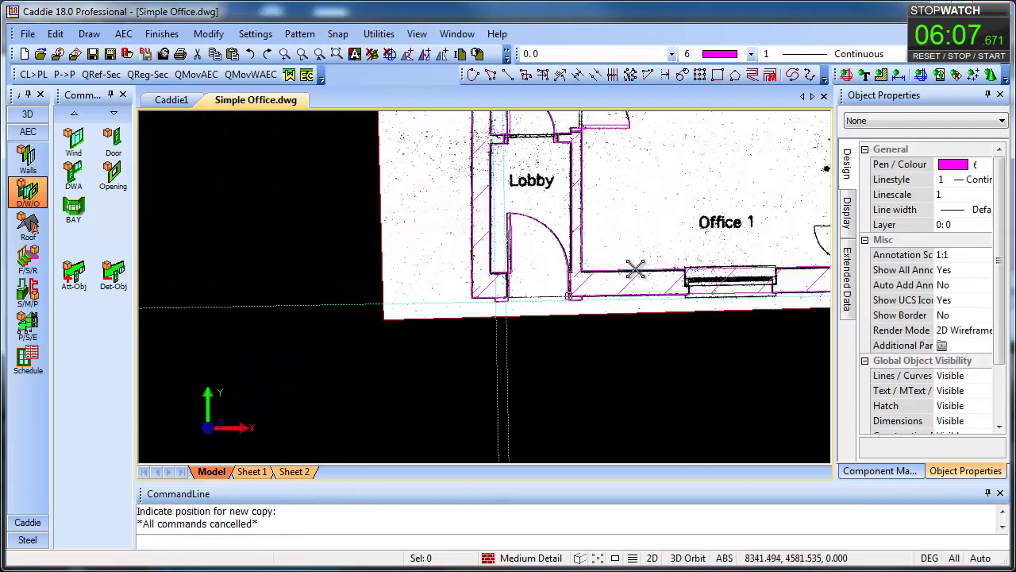
scroll(576, 319, up, 3)
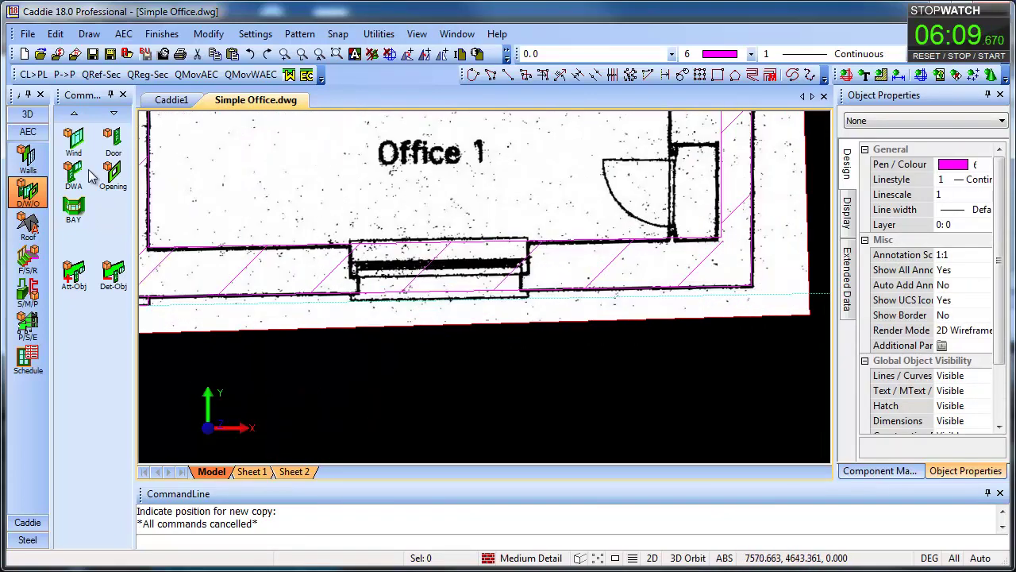
click(74, 140)
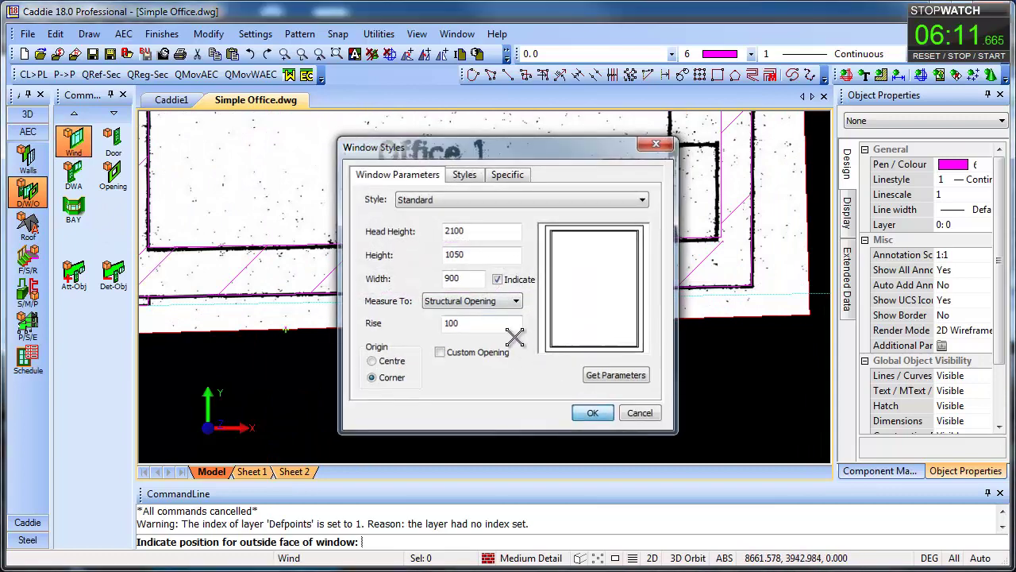
scroll(500, 322, up, 3)
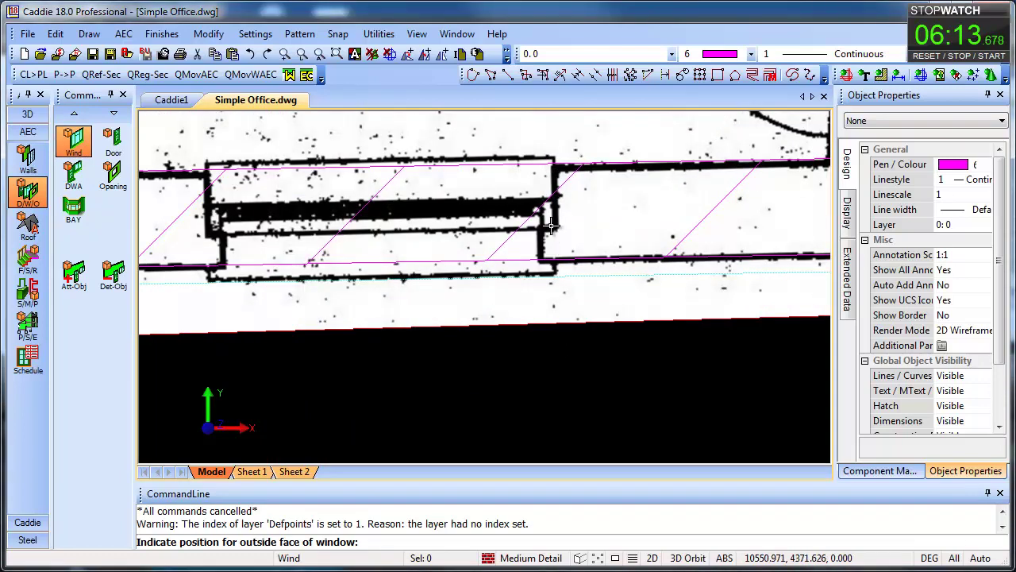
click(554, 160)
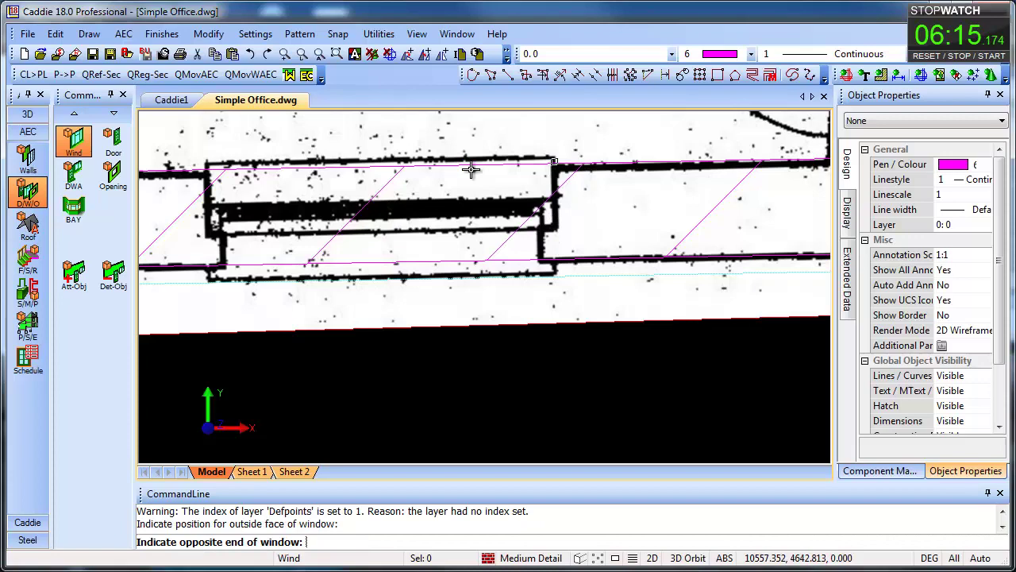
click(226, 176)
key(Escape)
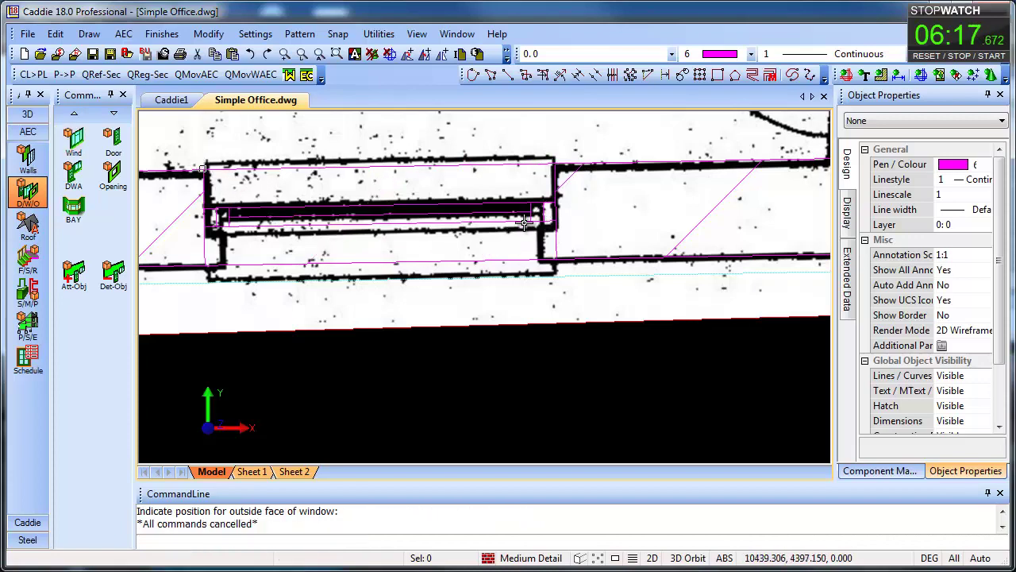
Move the Office 1 window within the wall thickness so its outer frame face follows the scanned frame line
click(538, 224)
right_click(534, 223)
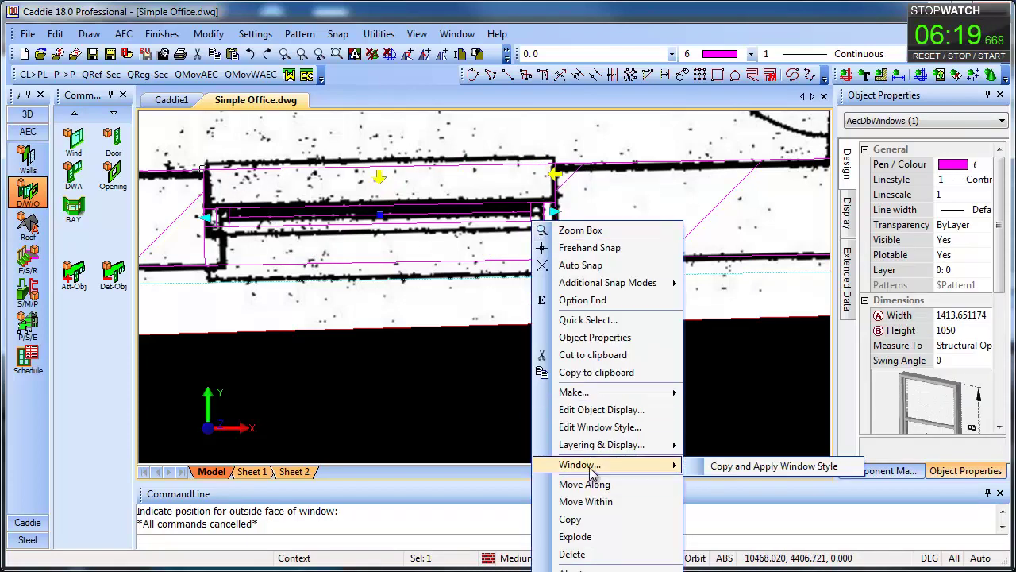
click(641, 502)
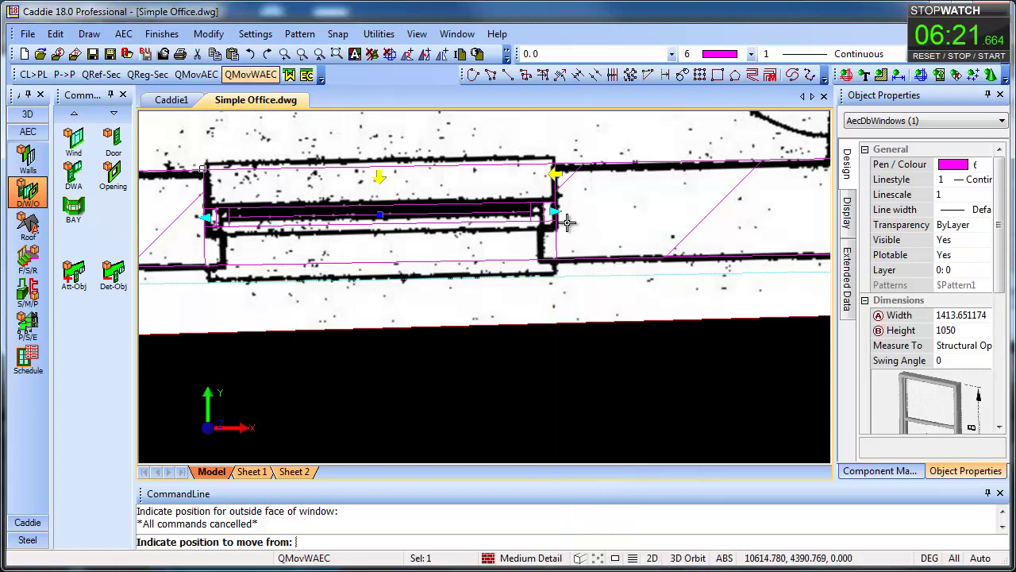
click(554, 224)
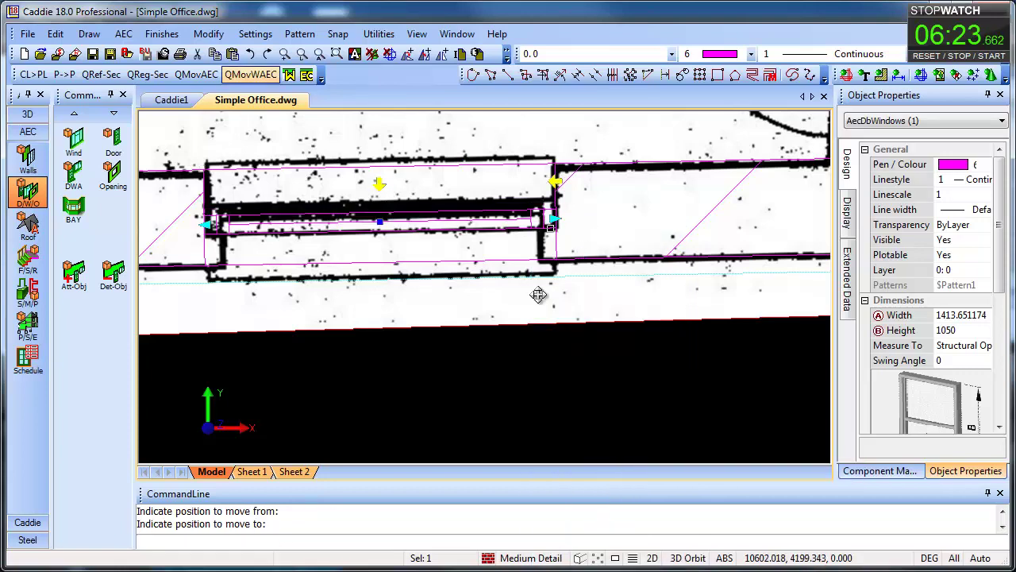
Draw a construction line along the window's reveal at the end nearest the scanned cupboard in Office 1
middle_drag(539, 294, 450, 362)
click(659, 429)
right_click(687, 431)
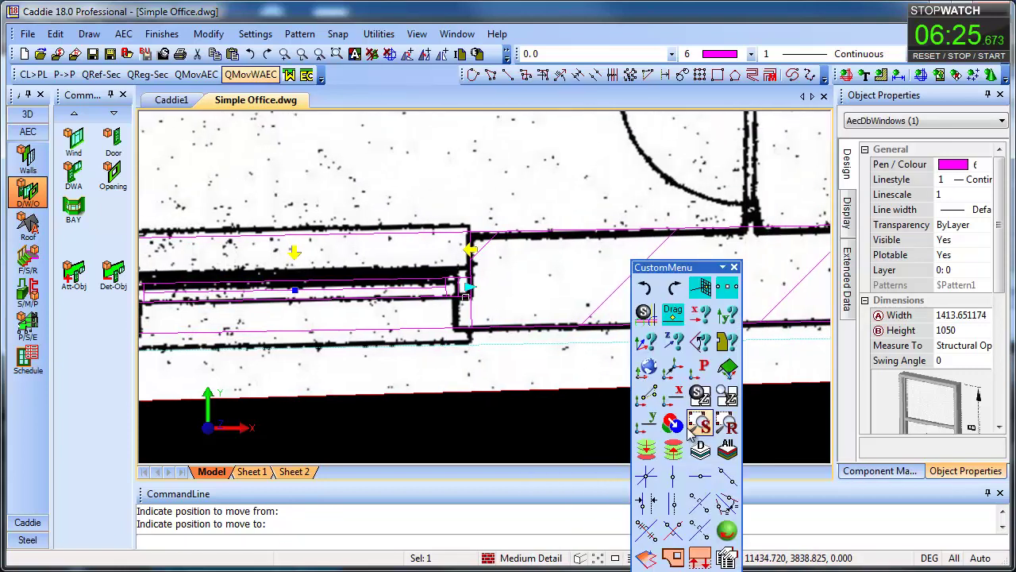
click(727, 476)
click(470, 264)
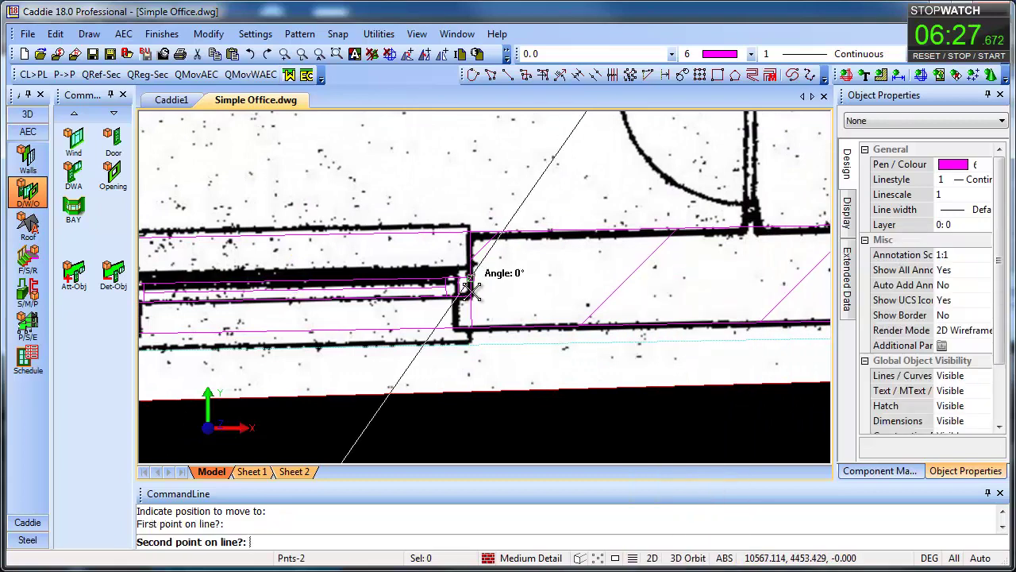
click(471, 296)
click(460, 277)
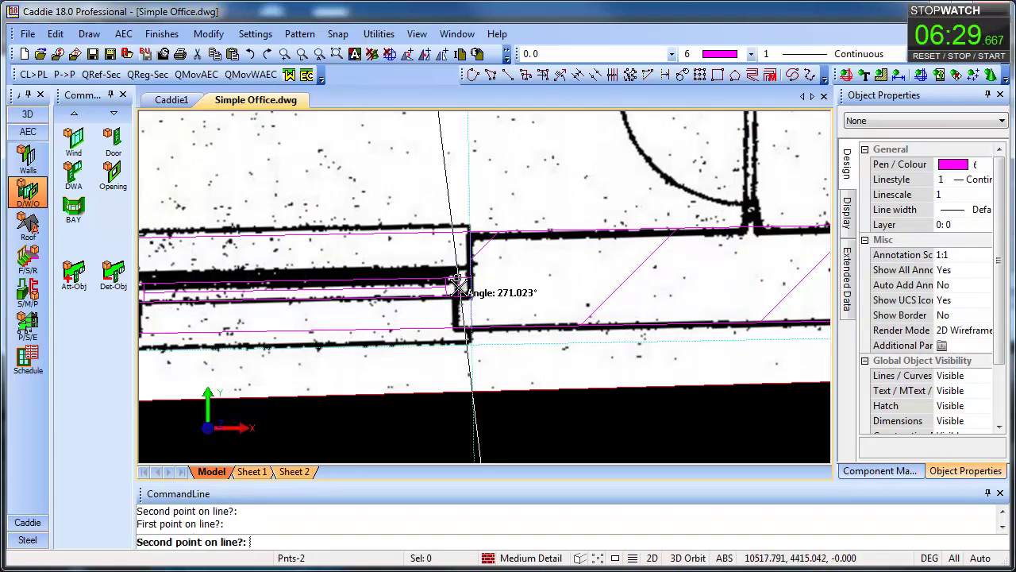
key(Escape)
Add a parallel construction line offset 65 from the reveal line towards the window to mark the scanned rebate
middle_drag(541, 418, 542, 420)
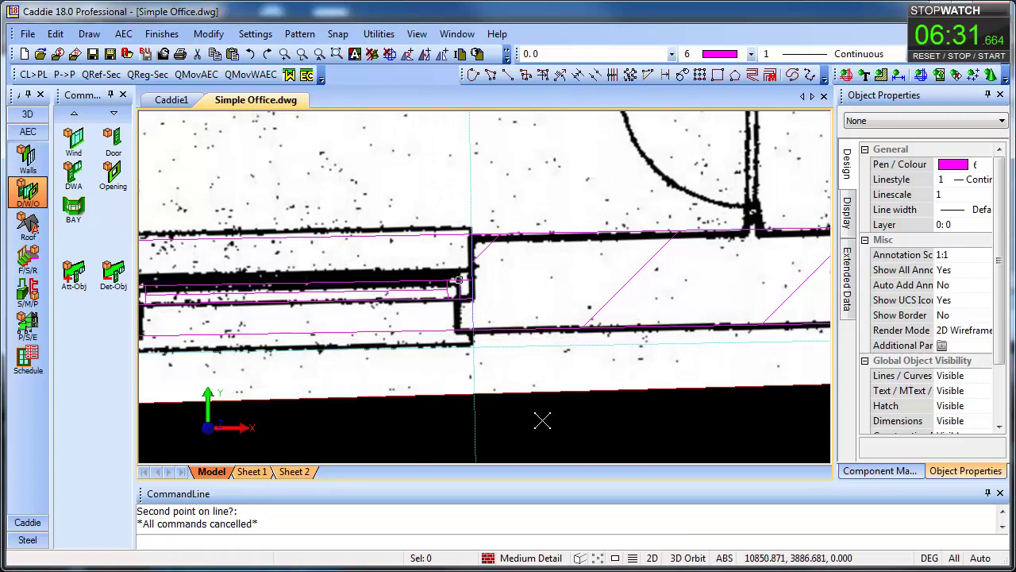
right_click(548, 420)
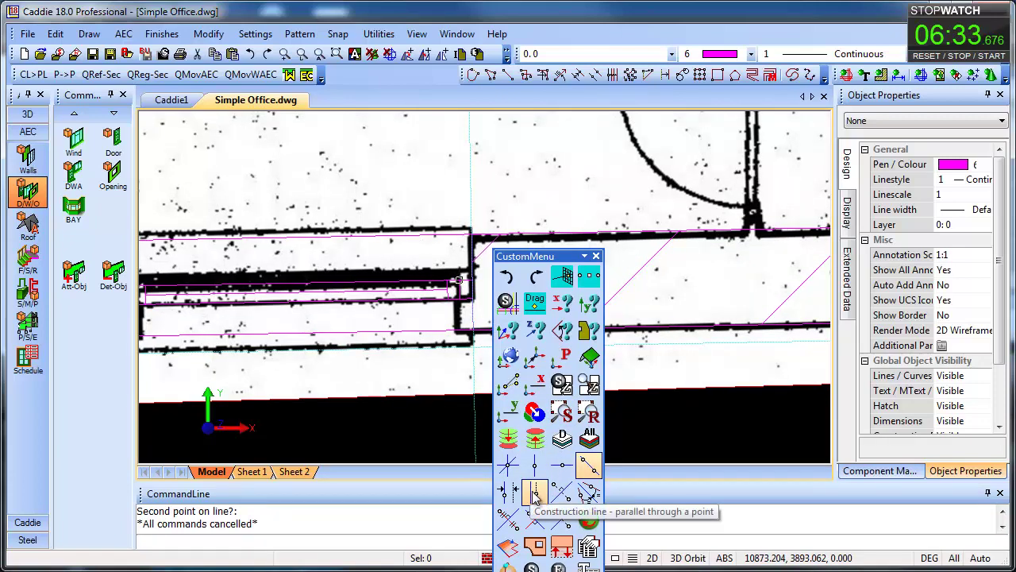
click(533, 492)
right_click(548, 422)
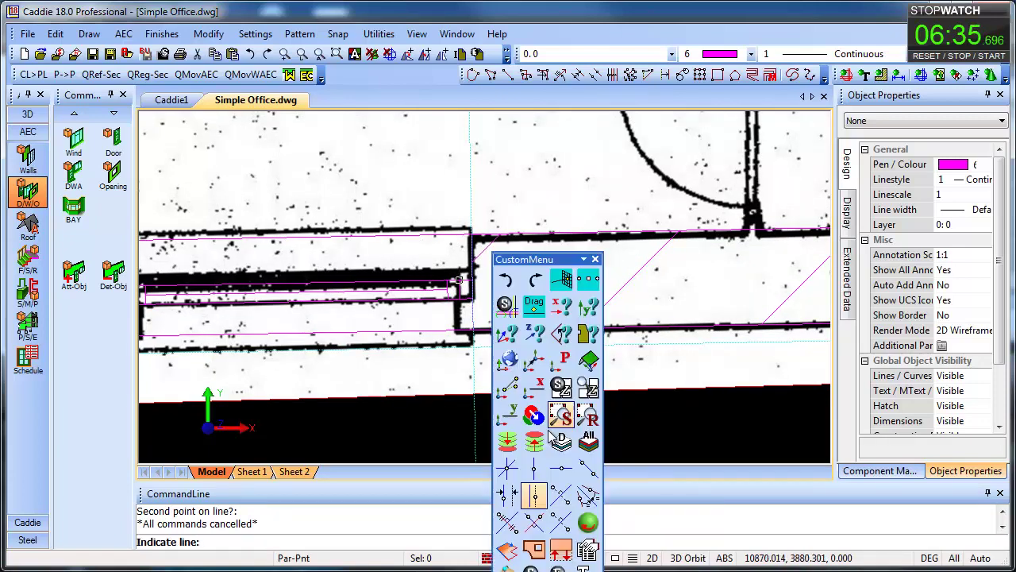
click(507, 490)
text(65)
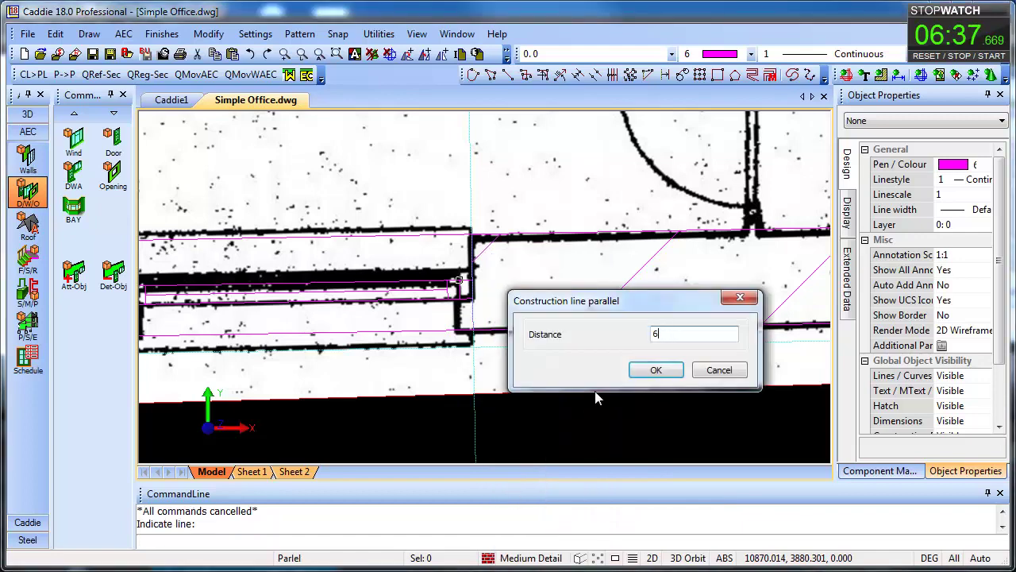
click(671, 372)
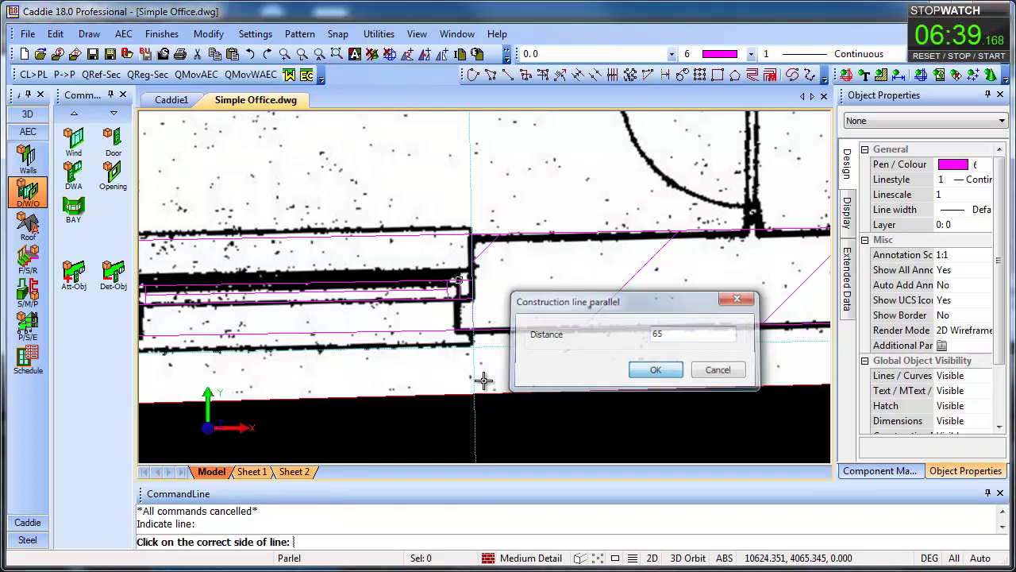
click(469, 424)
scroll(495, 313, up, 2)
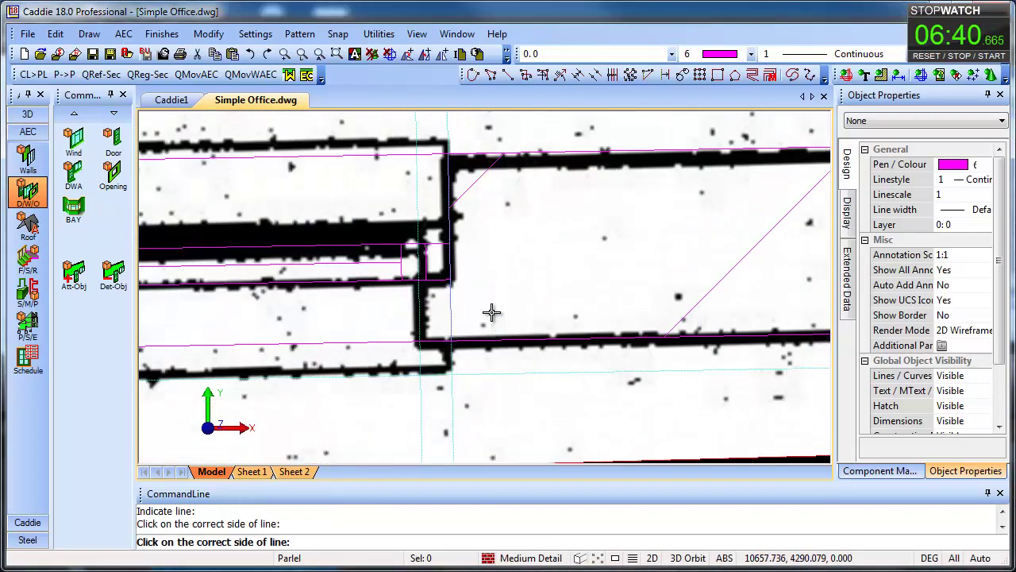
Trace the stepped window reveal as a polyline from the inner wall face around the rebate to the outer wall face
click(473, 74)
click(447, 152)
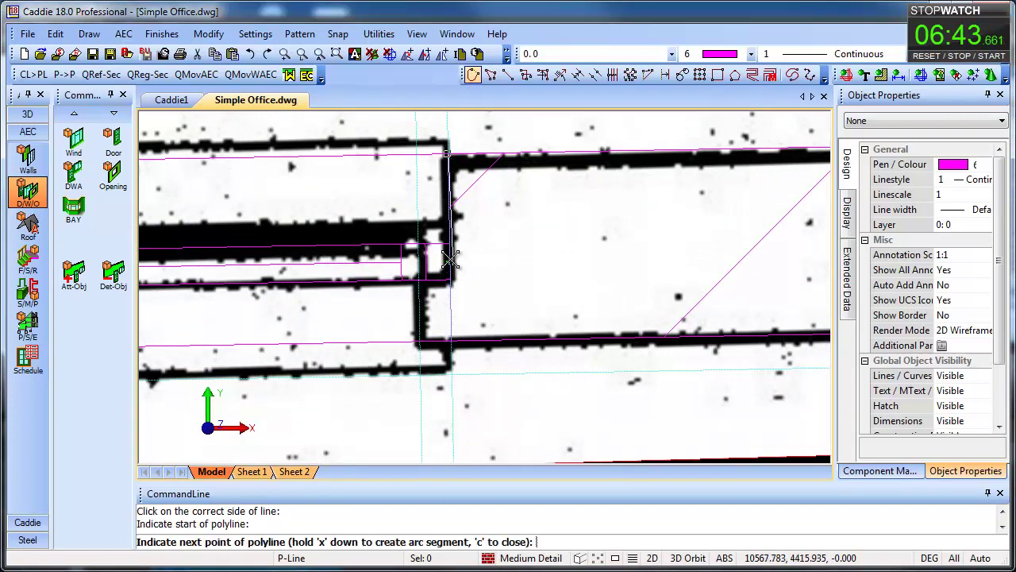
click(449, 280)
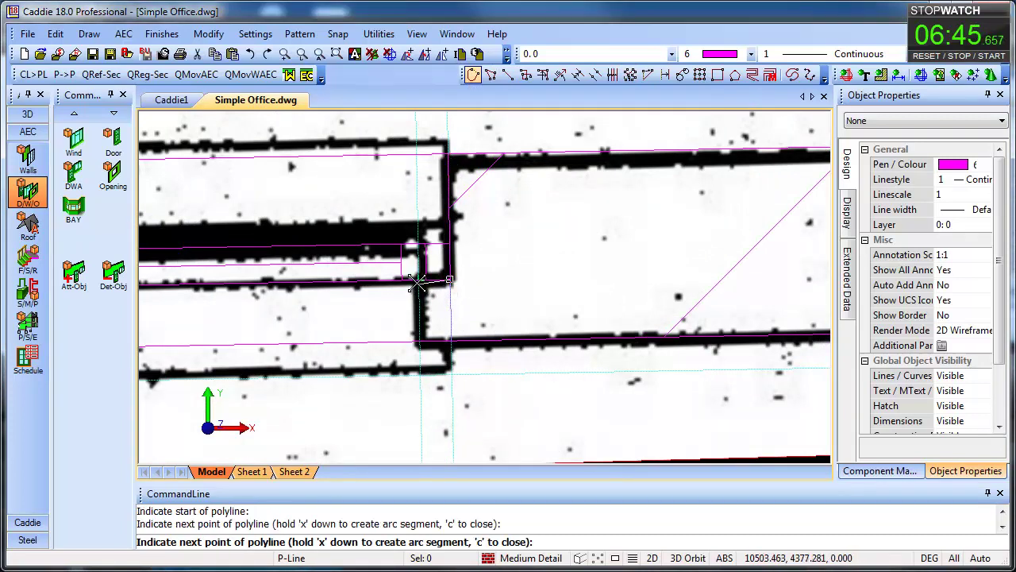
click(417, 280)
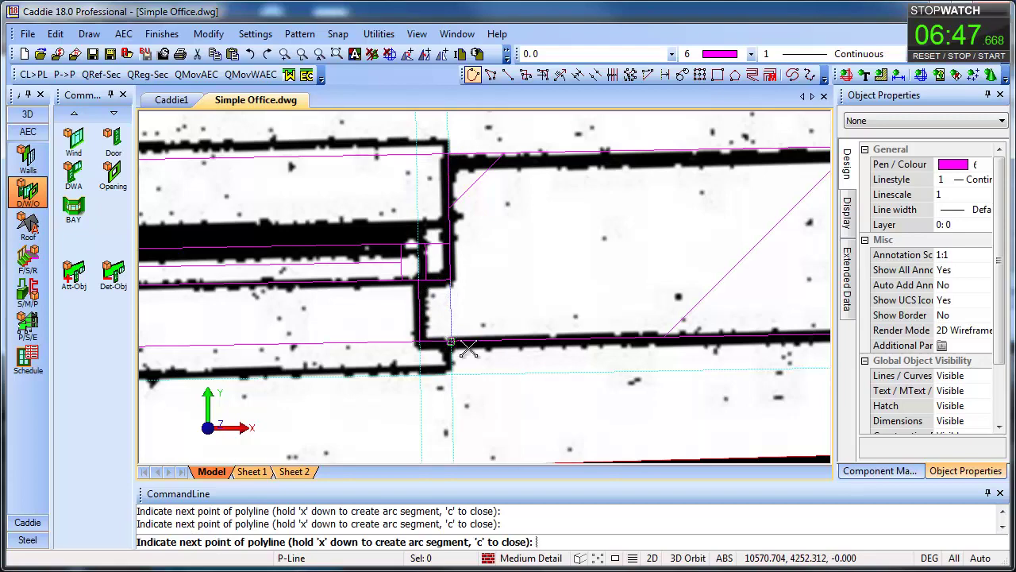
key(Escape)
scroll(511, 360, down, 3)
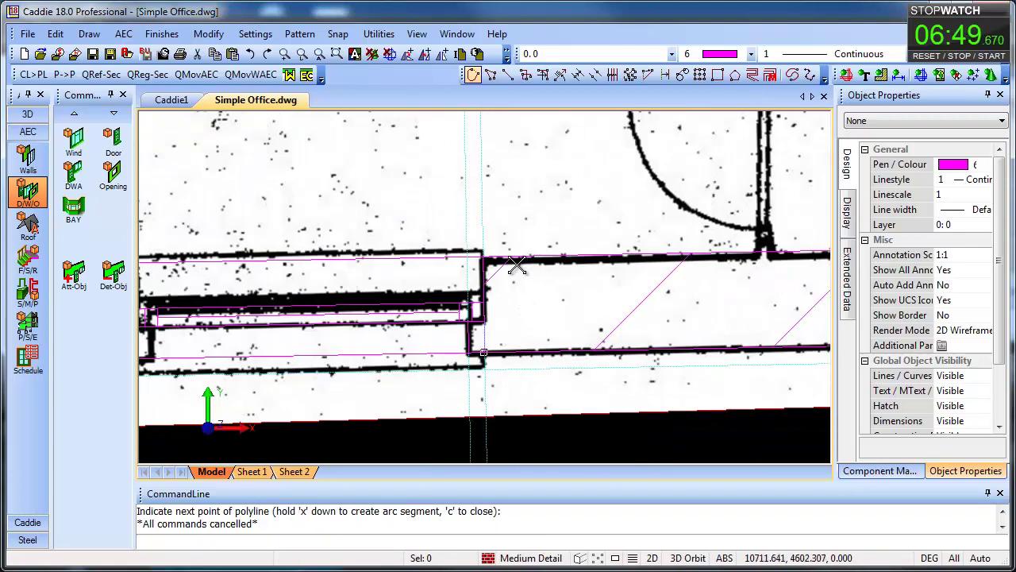
Give the Office 1 window wall its own style by copying Standard under the name "copy of Standard"
click(516, 266)
right_click(508, 268)
mouse_move(586, 515)
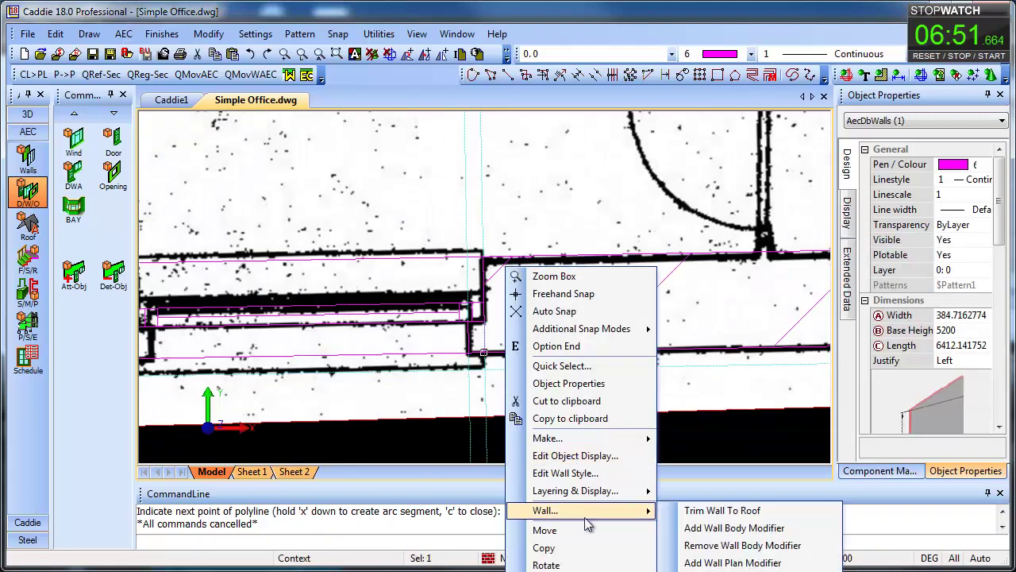
click(742, 569)
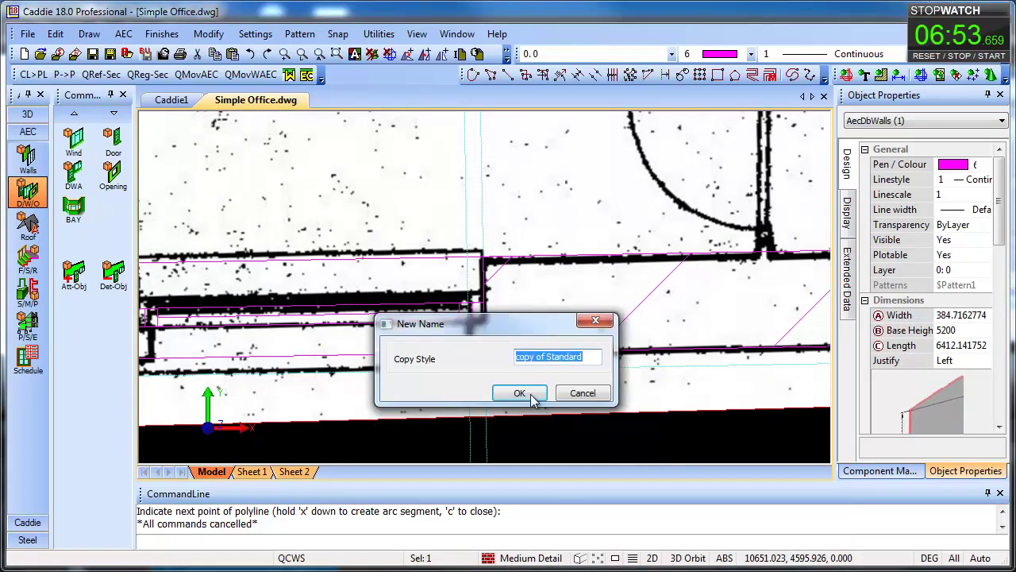
click(520, 392)
click(521, 393)
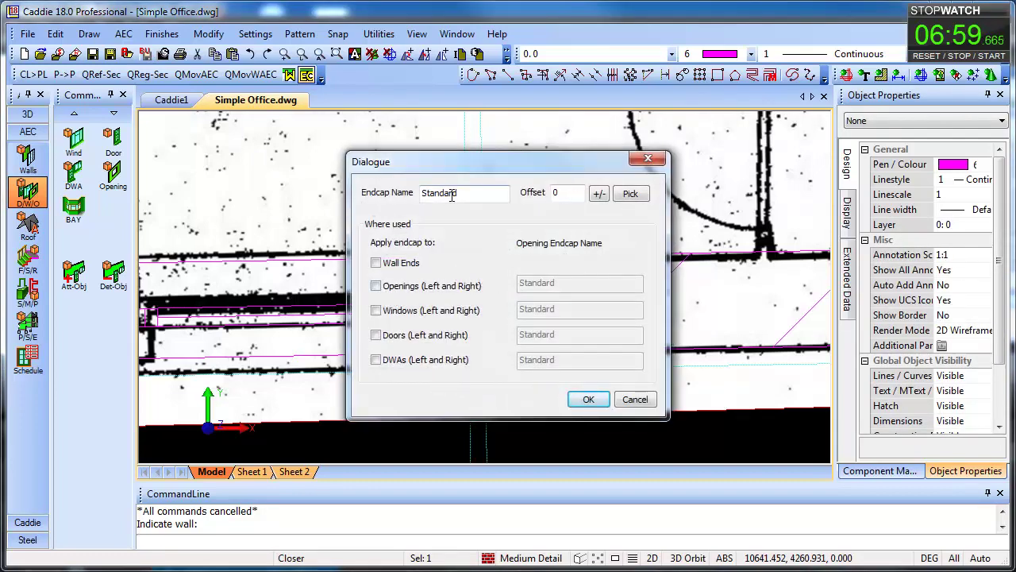
Create endcap "q" from the stepped reveal polyline, applied to both sides of windows with an offset of -65 and component 0
double_click(452, 196)
text(q)
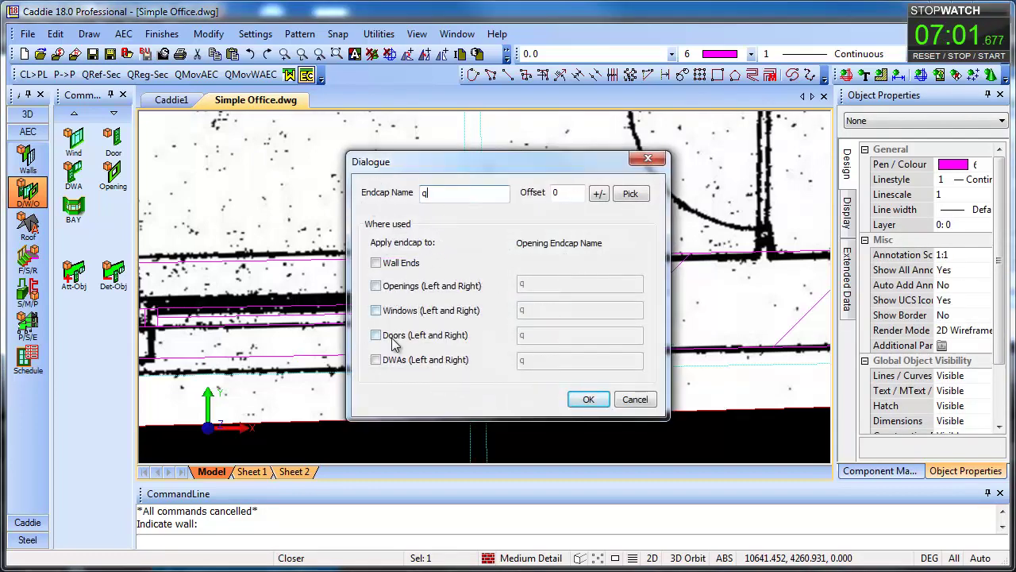
click(376, 312)
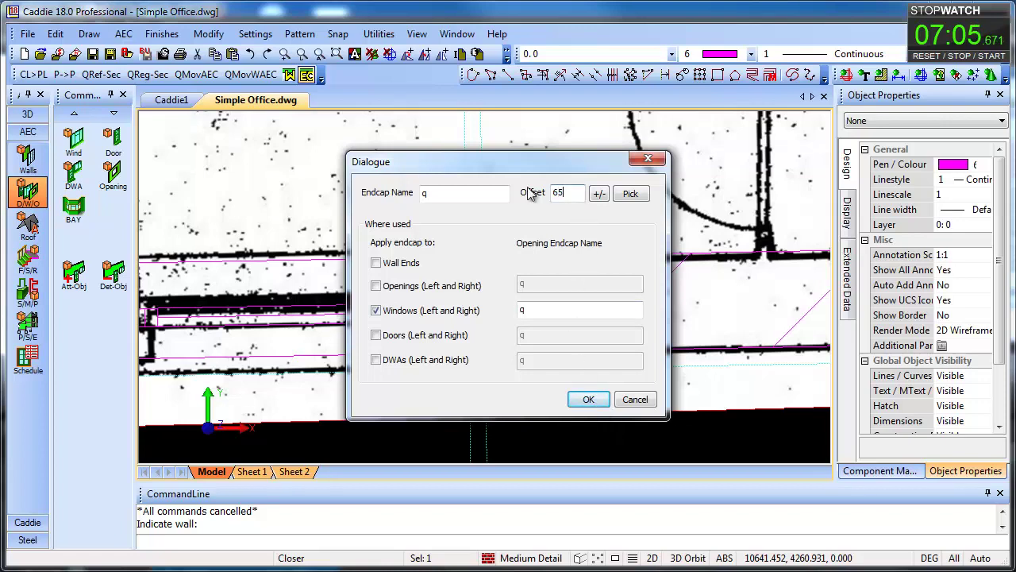
click(600, 196)
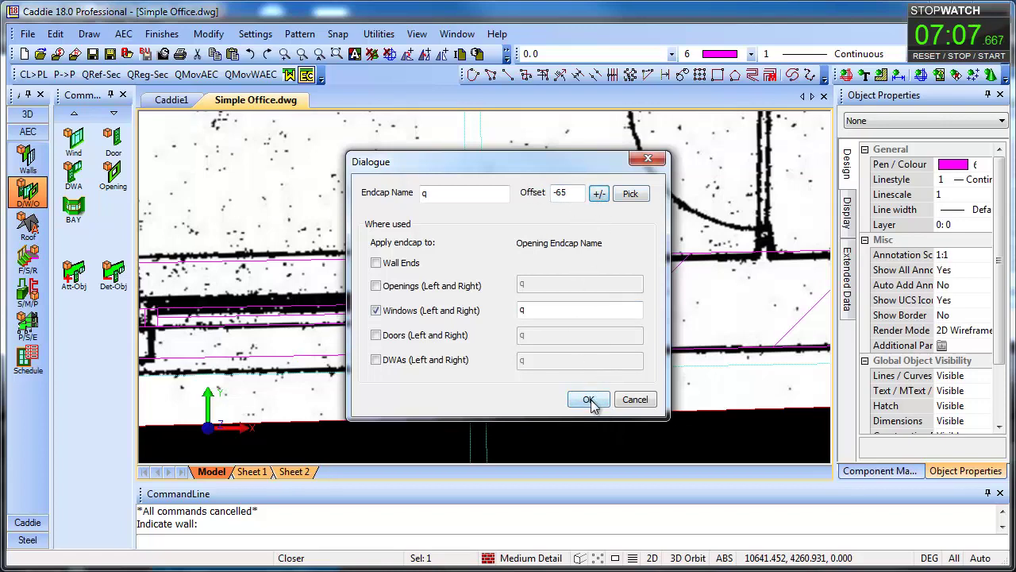
click(589, 400)
key(Return)
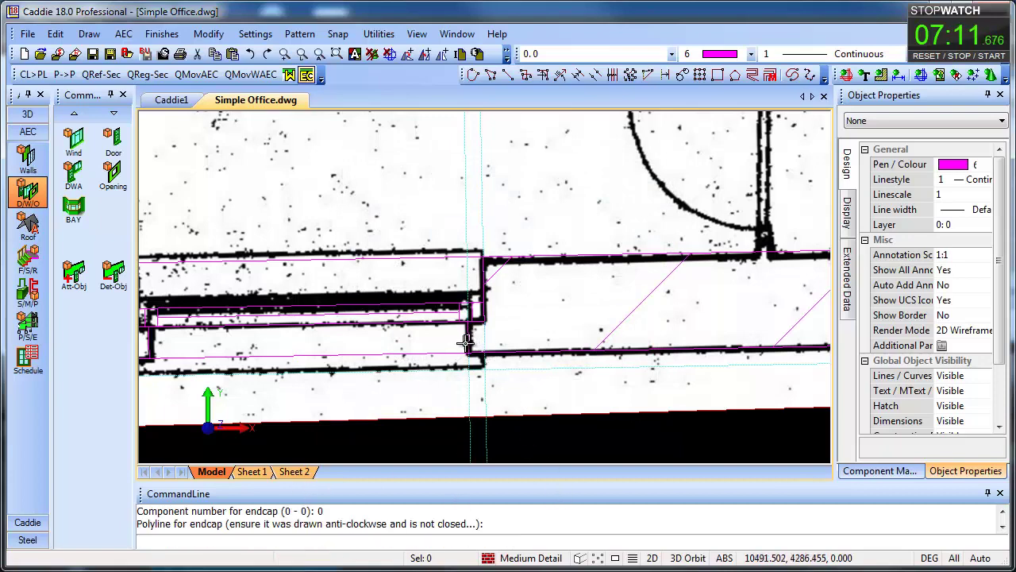
Override the Office 1 window's Sill Plan display and set its B sill depth
scroll(467, 342, down, 1)
click(366, 354)
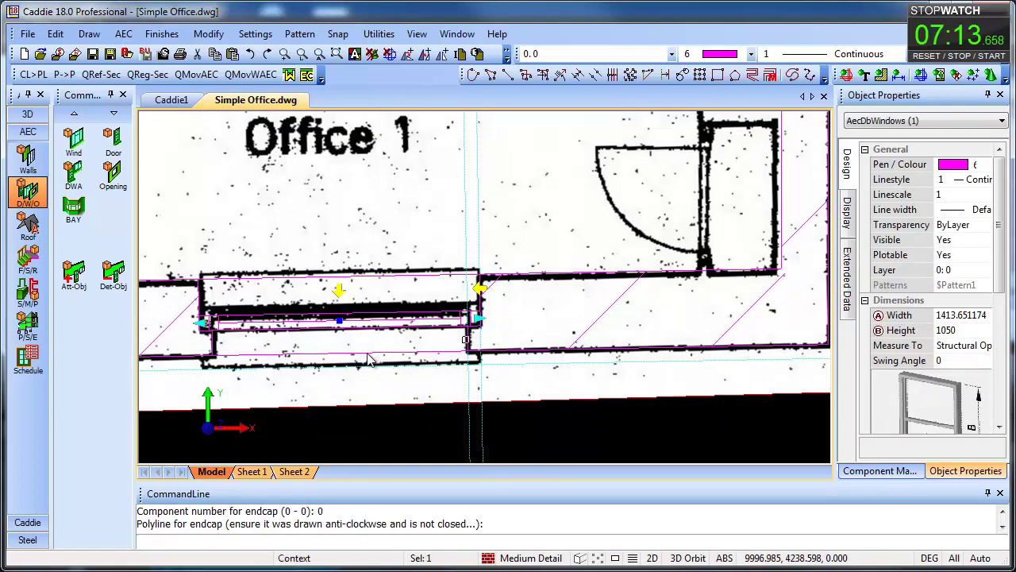
right_click(367, 359)
click(445, 192)
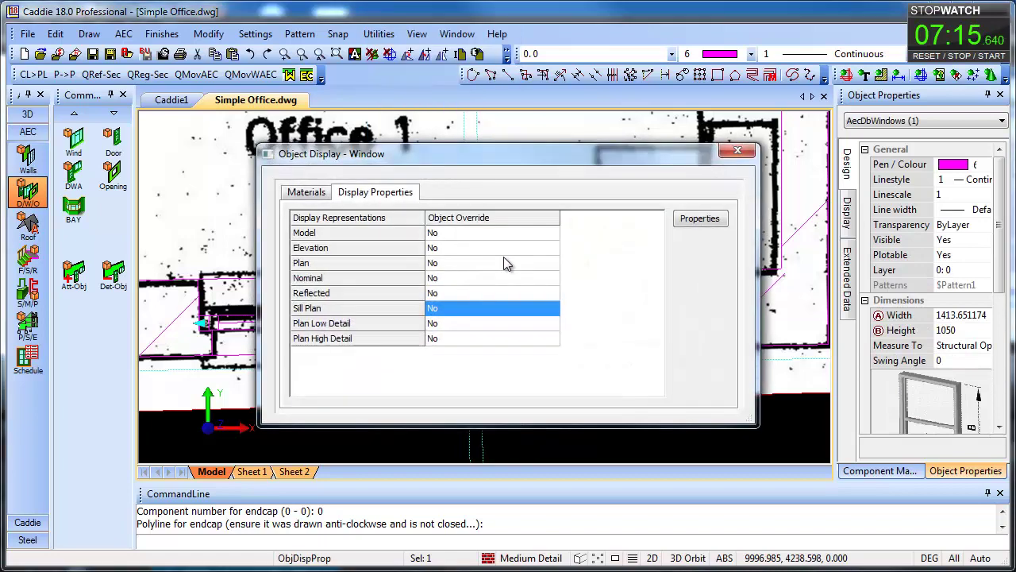
click(483, 307)
click(700, 221)
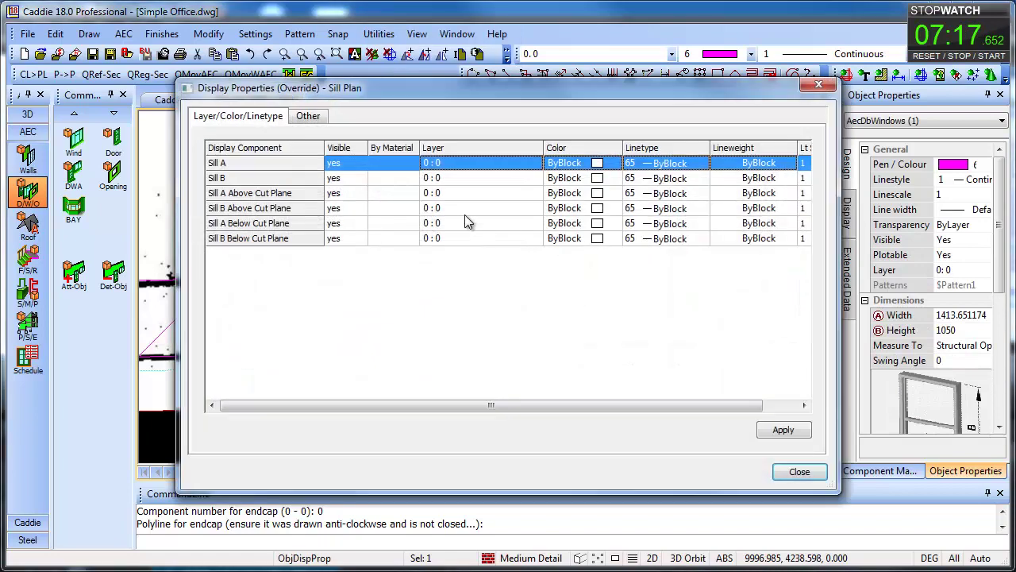
click(308, 118)
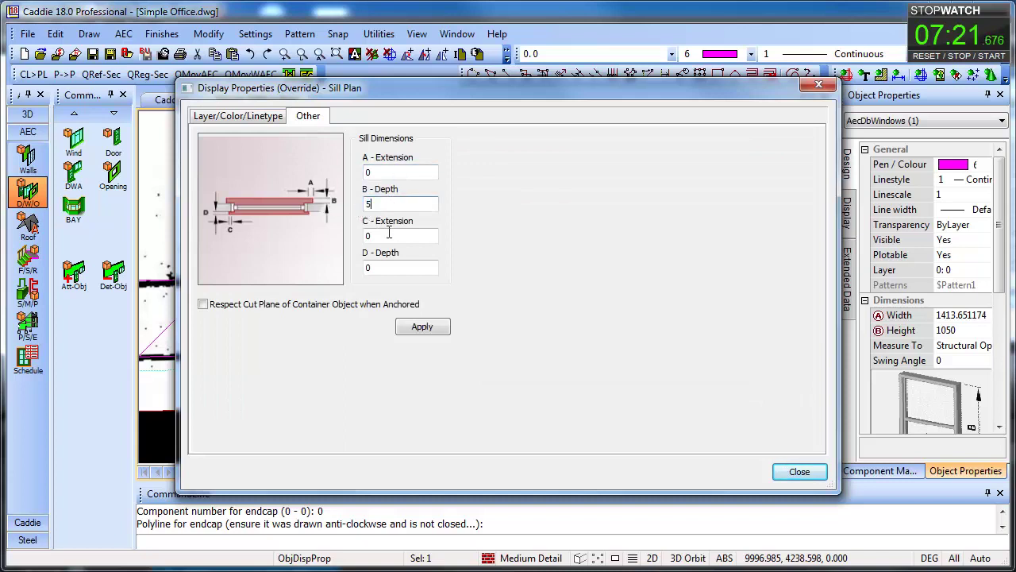
click(426, 327)
click(800, 472)
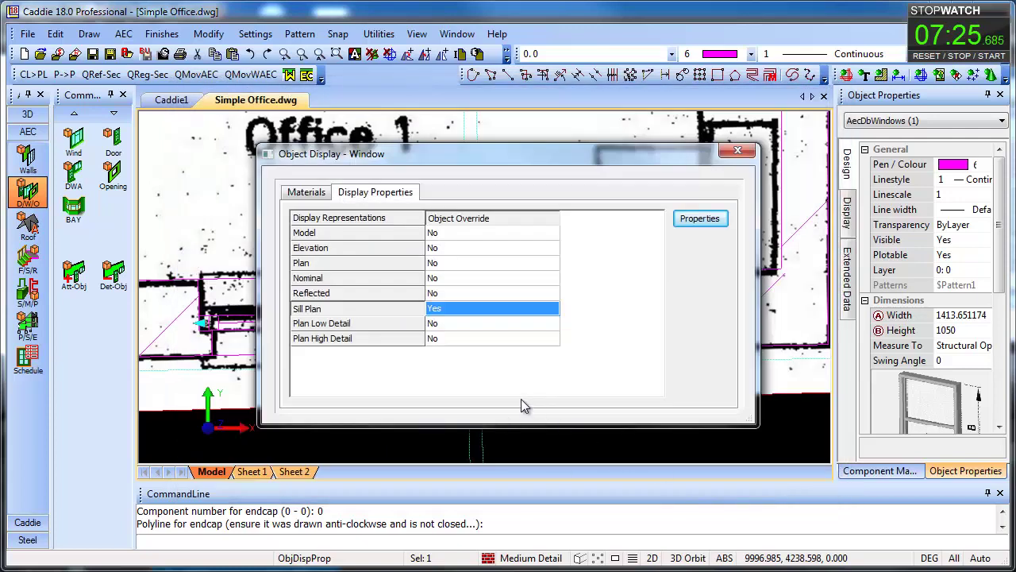
click(738, 151)
Add a quick plan modifier to the outer side wall of Office 1, tracing the scanned projection beside the cupboard
scroll(543, 275, down, 3)
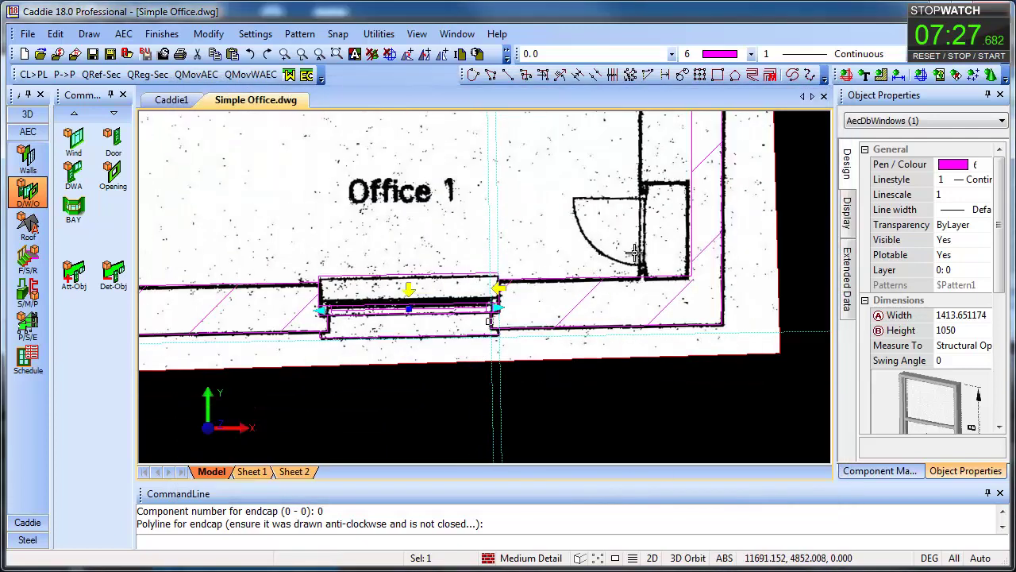
scroll(501, 329, up, 2)
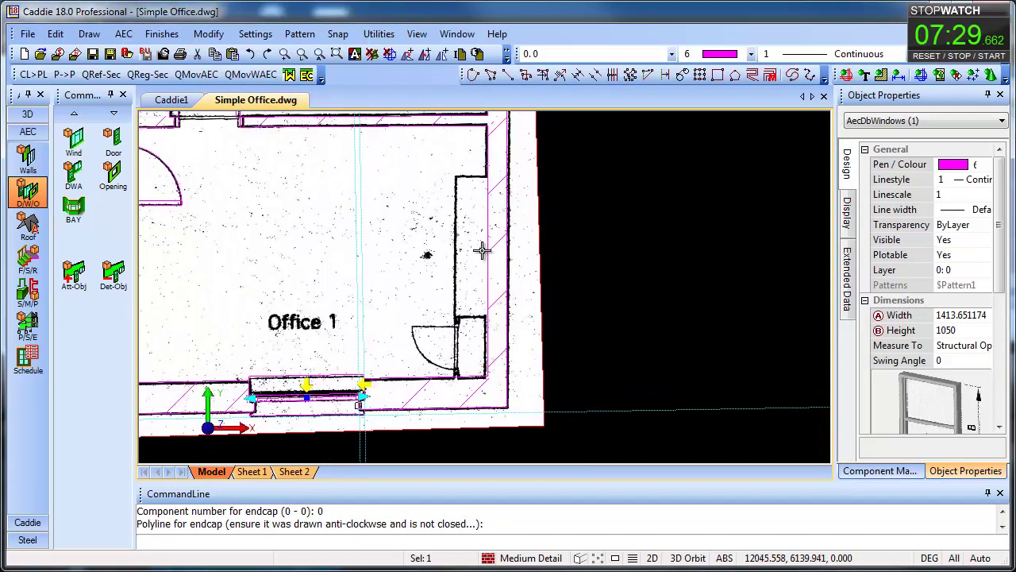
key(Escape)
click(485, 222)
right_click(488, 225)
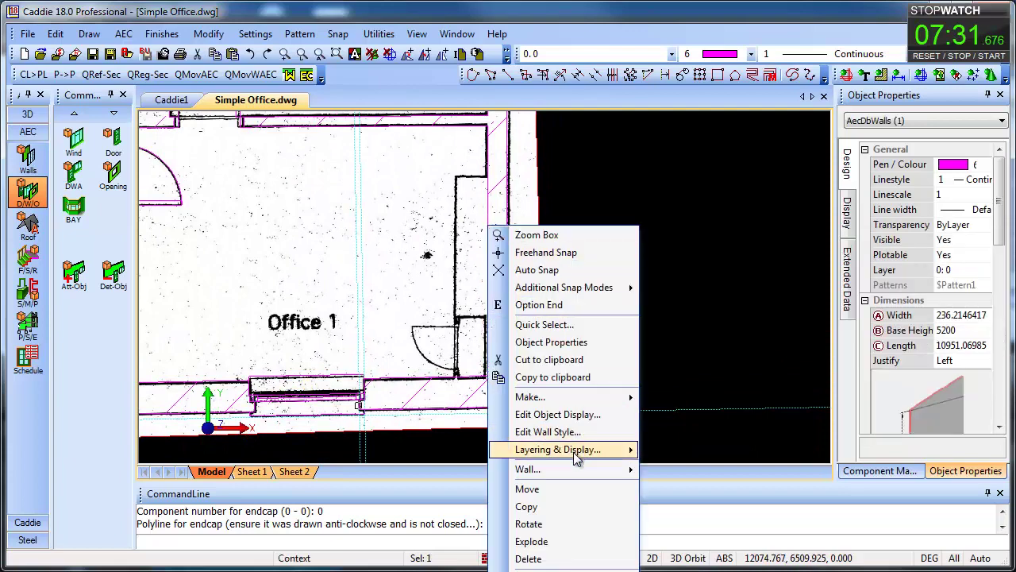
mouse_move(570, 469)
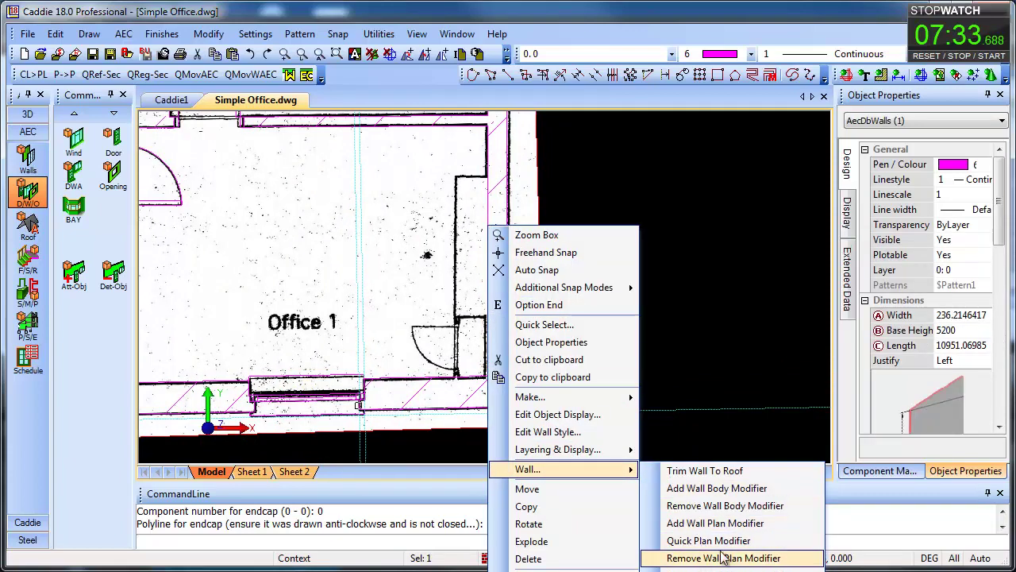
click(646, 493)
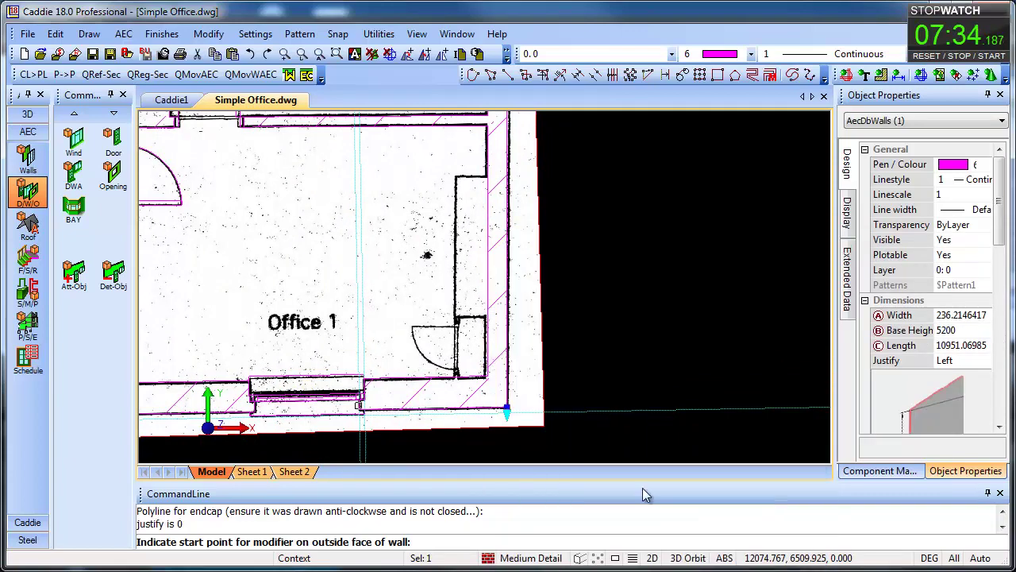
click(487, 177)
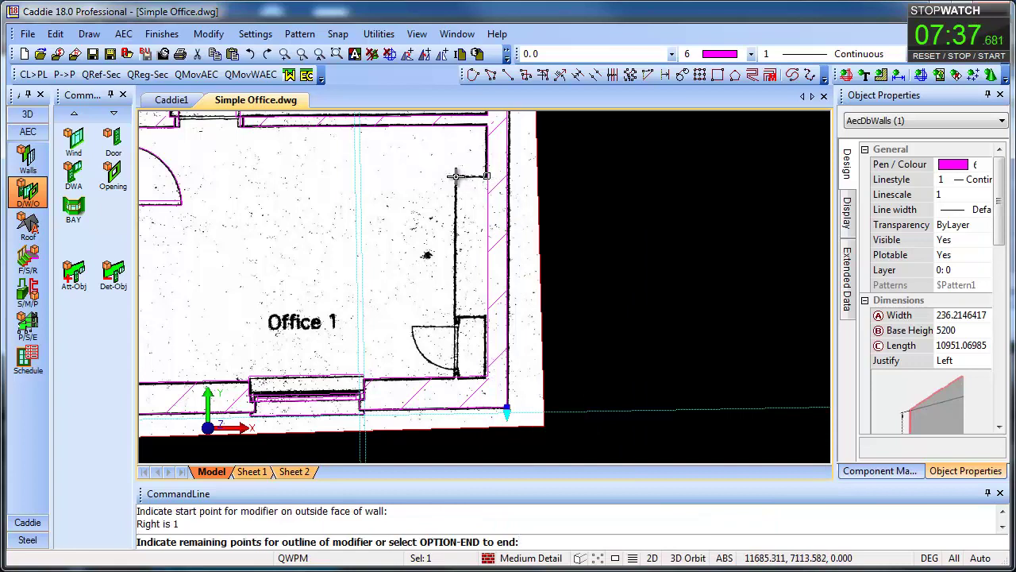
click(455, 177)
click(456, 318)
click(488, 317)
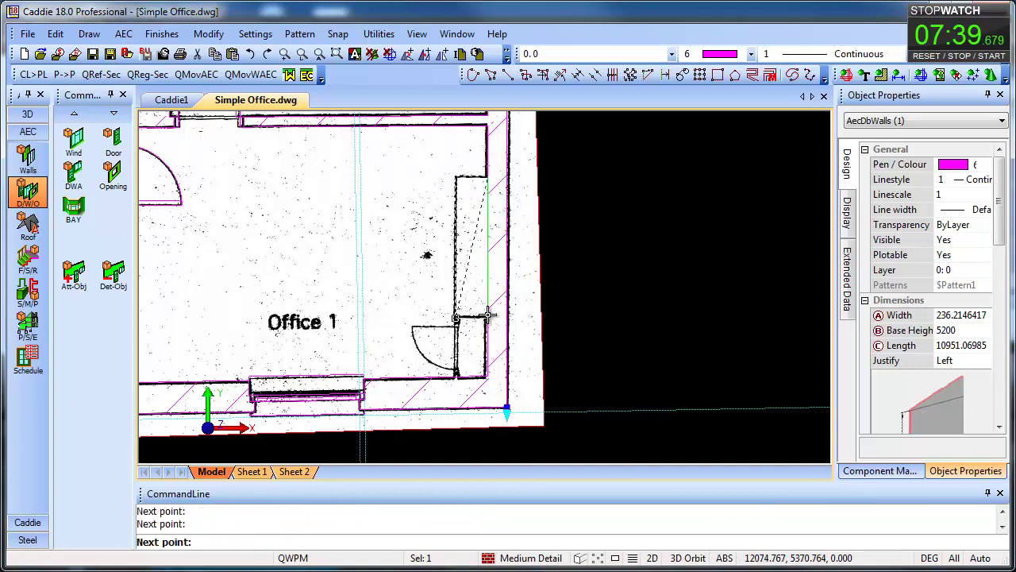
right_click(502, 308)
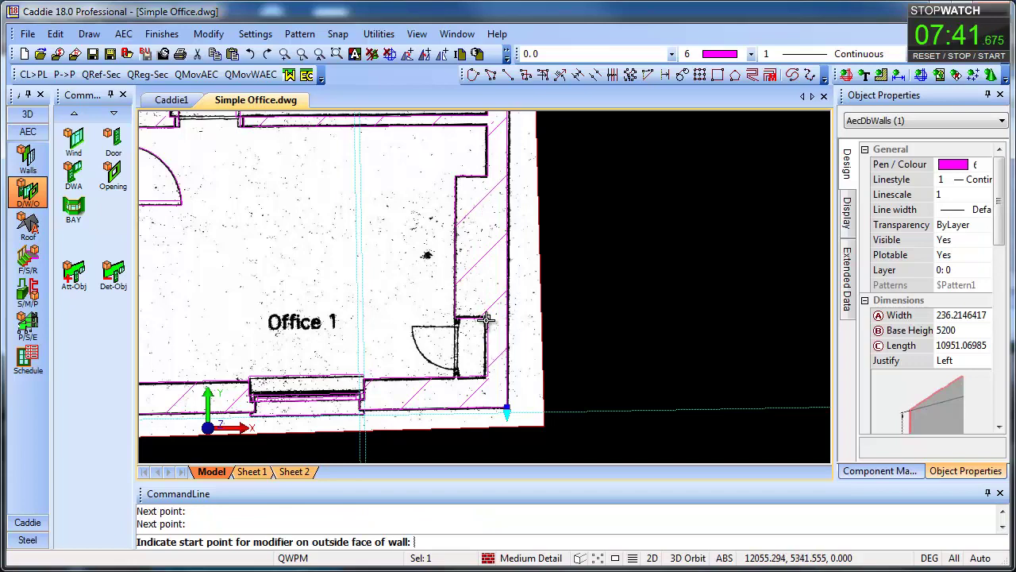
Add another plan modifier to the same outer wall, tracing the scanned rectangular projection in Office 2
mouse_move(505, 119)
middle_down()
mouse_move(513, 150)
mouse_move(424, 449)
mouse_move(445, 368)
middle_up()
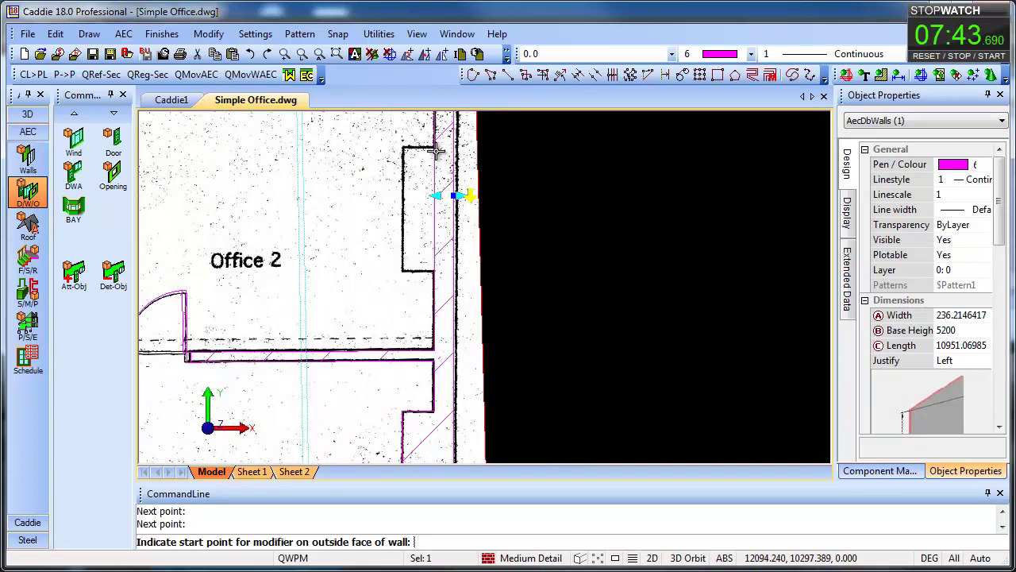
click(436, 150)
click(413, 145)
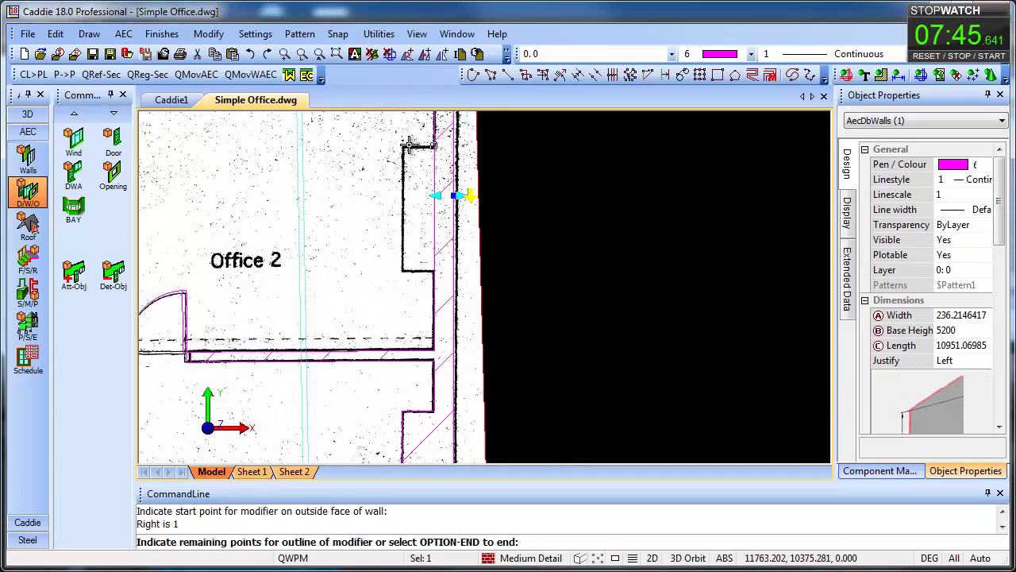
click(404, 145)
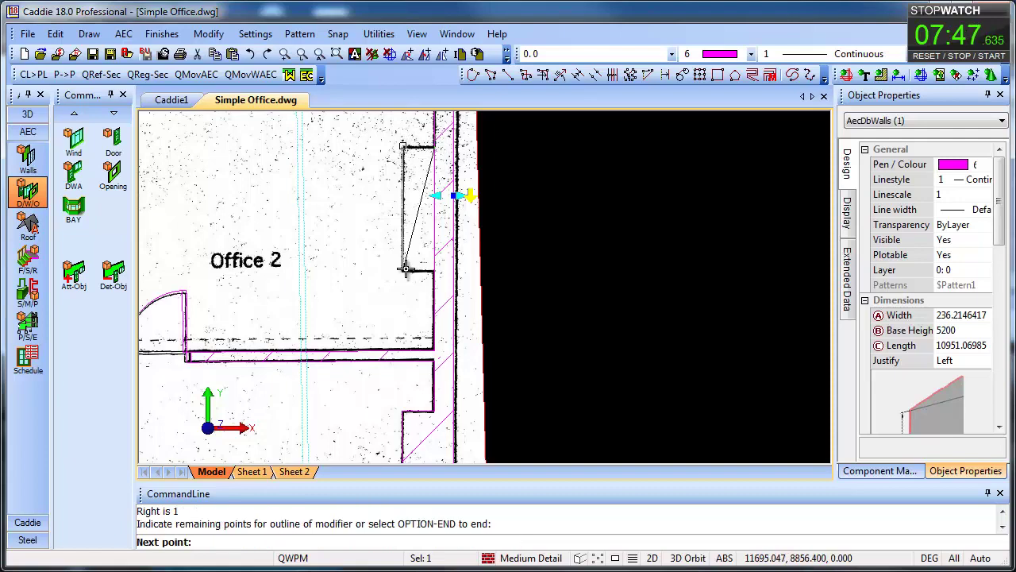
click(404, 270)
click(436, 270)
right_click(433, 295)
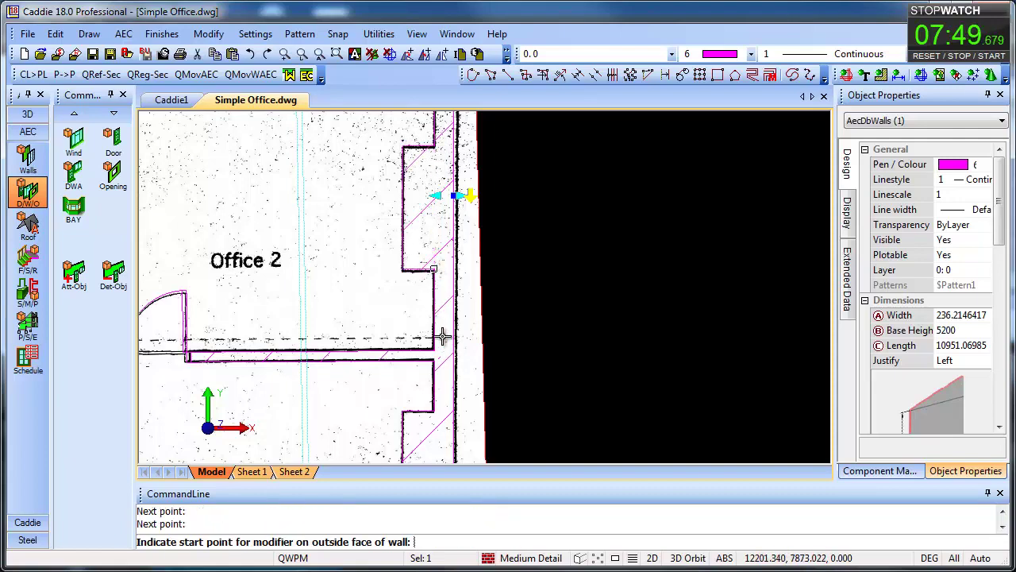
Draw a 125 wide, 5200 high Standard quick wall across the front of the Office 1 cupboard, from the window wall to the projection
middle_drag(451, 359, 454, 209)
middle_drag(460, 376, 475, 133)
scroll(397, 415, up, 5)
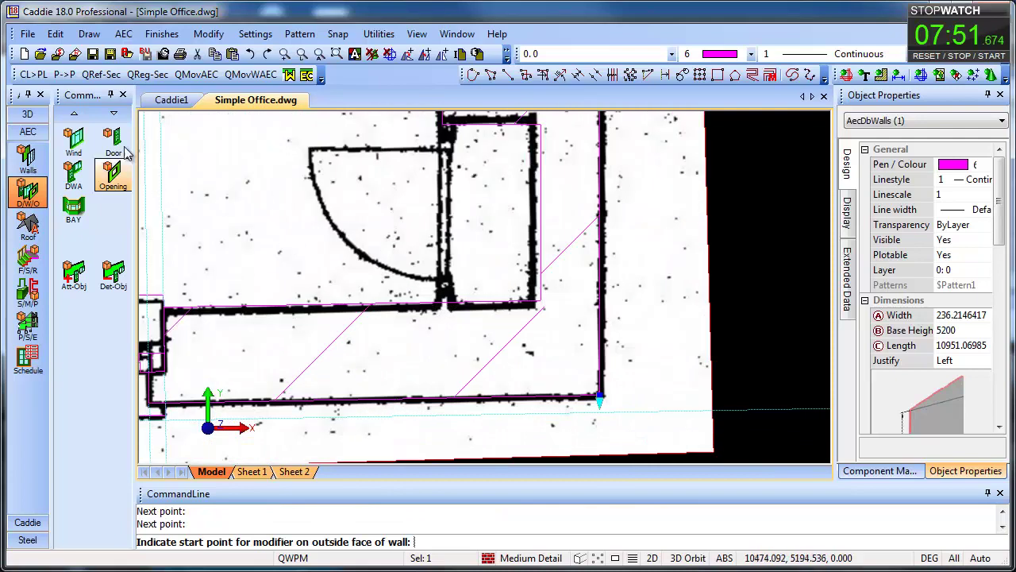
click(28, 159)
click(112, 143)
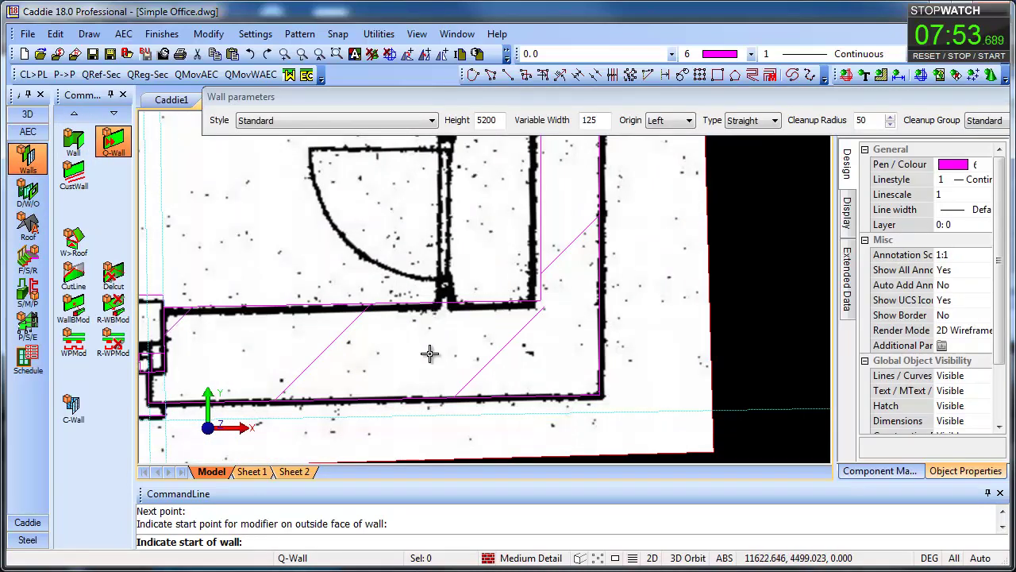
click(438, 313)
middle_drag(431, 359, 387, 474)
click(394, 242)
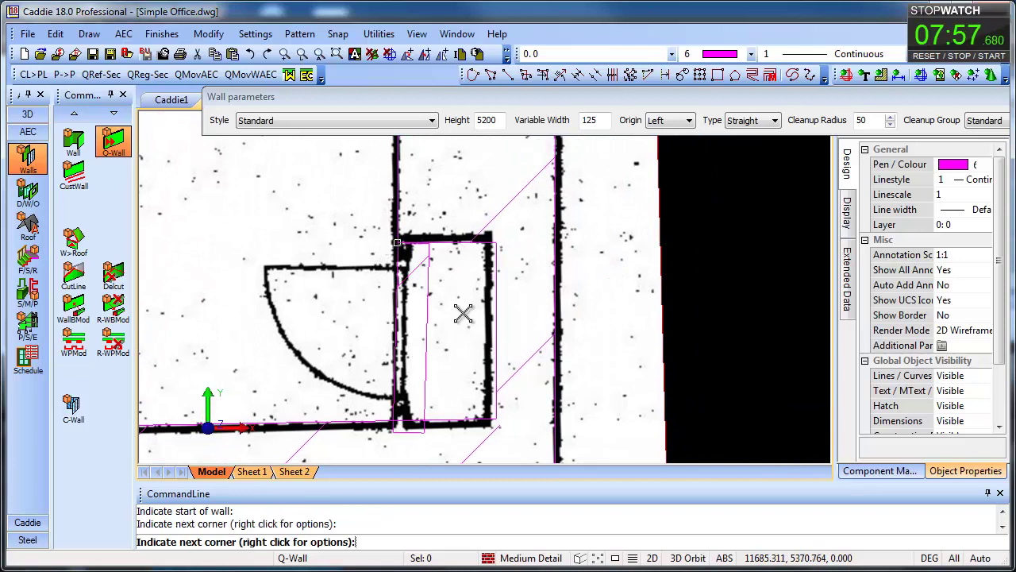
key(Escape)
Narrow the cupboard front wall to the scanned thickness and extend its end to the outer face of the window wall
middle_drag(424, 318, 402, 289)
click(403, 288)
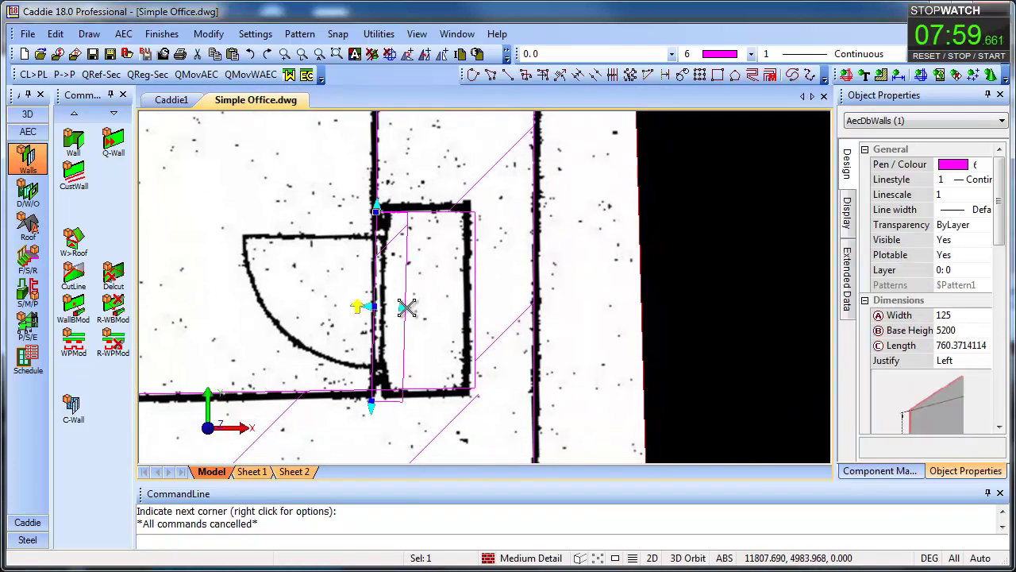
click(384, 298)
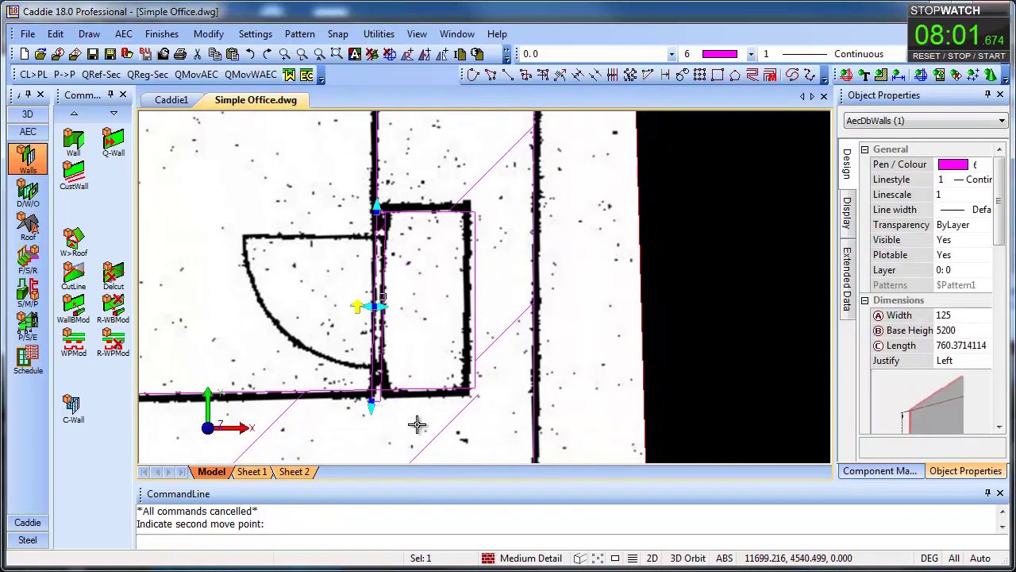
middle_drag(417, 425, 360, 235)
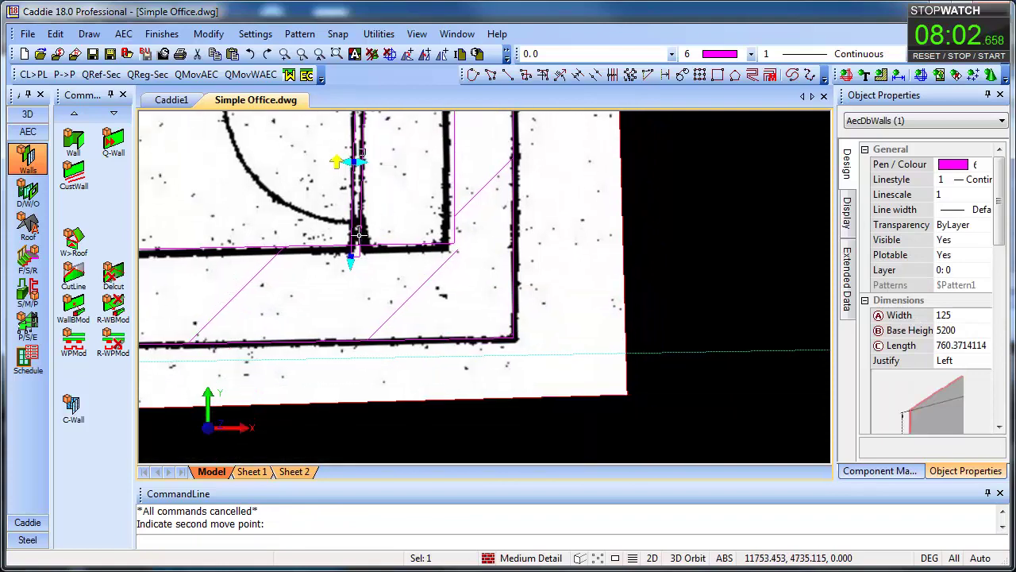
click(348, 341)
middle_drag(407, 330, 414, 442)
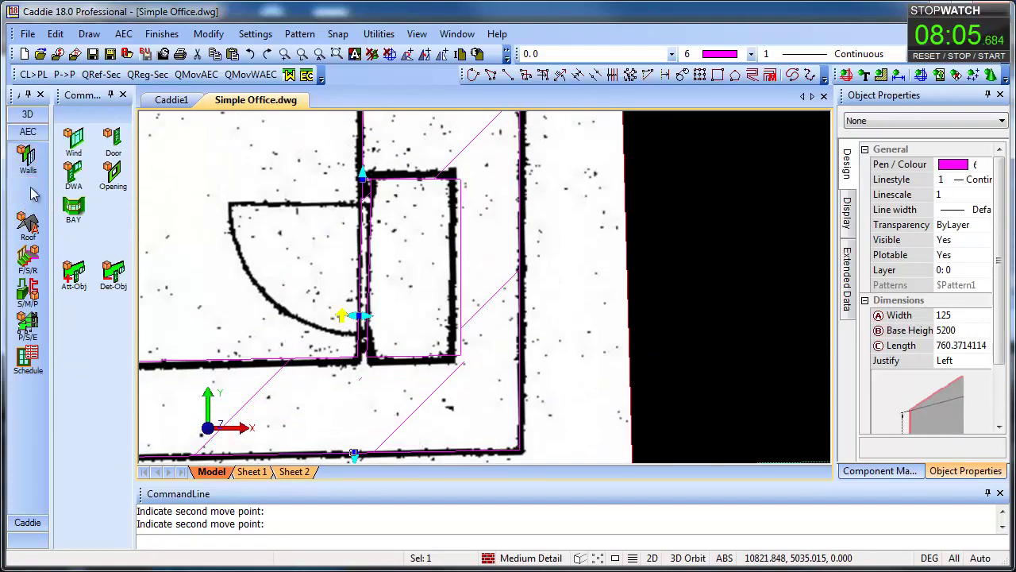
Insert a 2100 high style q door in the Office 1 cupboard front wall, matching the scanned width, hinge side and swing
click(28, 192)
click(114, 143)
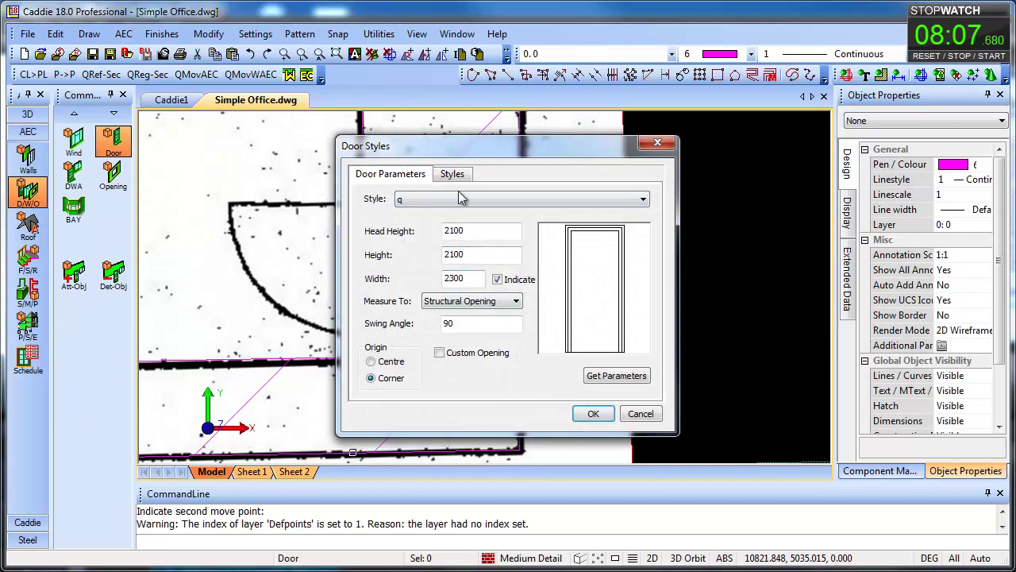
click(595, 416)
click(370, 195)
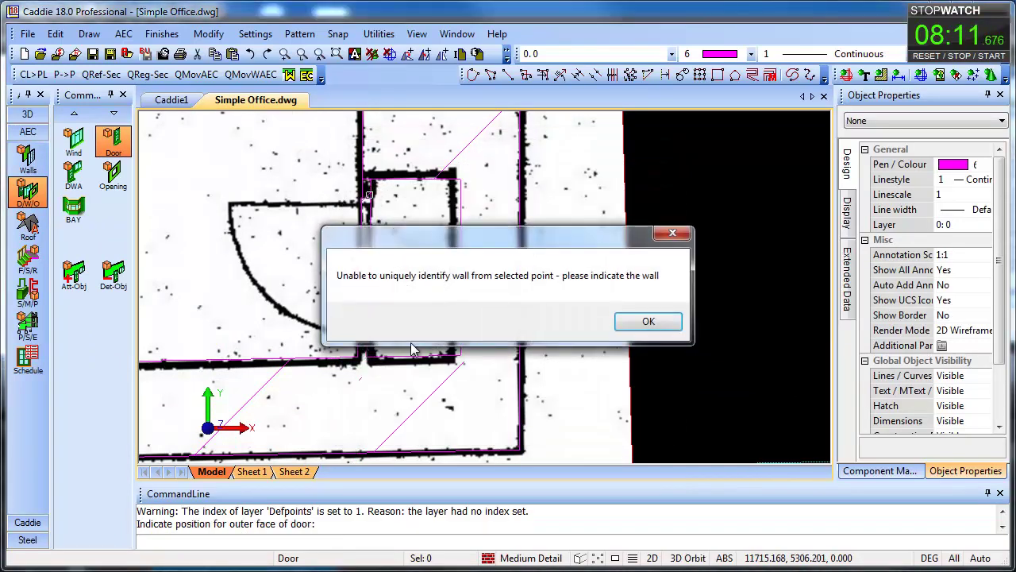
click(647, 322)
click(362, 312)
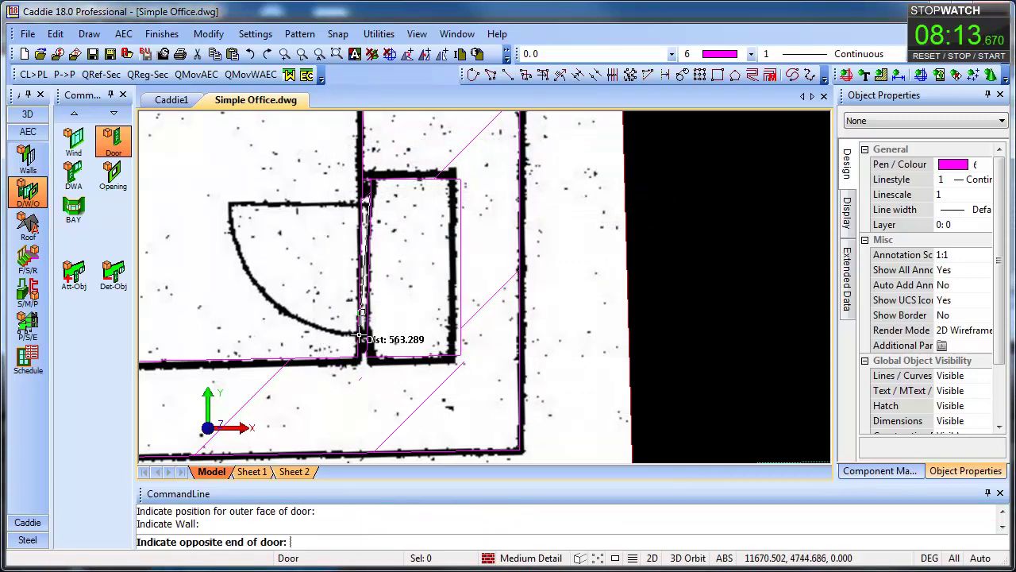
click(366, 338)
click(372, 315)
click(371, 314)
click(371, 314)
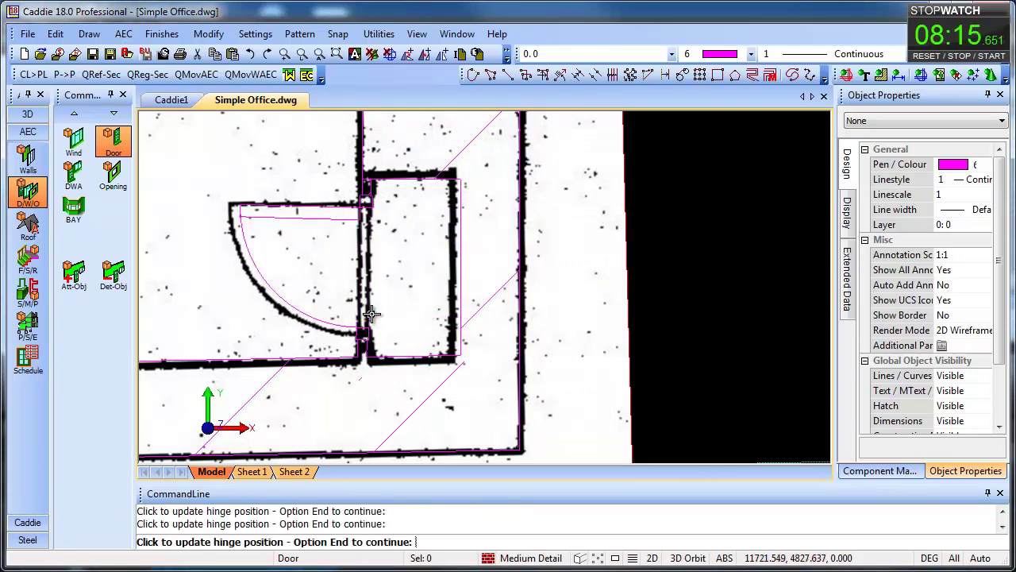
right_click(472, 277)
Draw a polyline rectangle, about 3116 in perimeter, over the scanned dashed square nearer the WC in Office 3
scroll(472, 276, down, 4)
middle_drag(597, 329, 668, 452)
scroll(452, 260, down, 2)
middle_drag(432, 169, 460, 288)
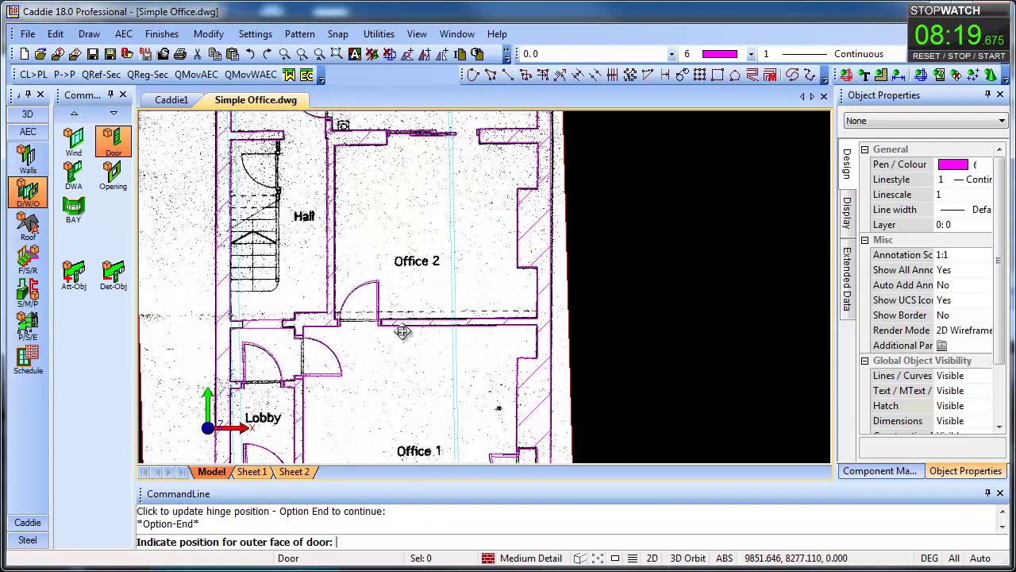
middle_drag(403, 331, 358, 436)
middle_drag(359, 332, 341, 379)
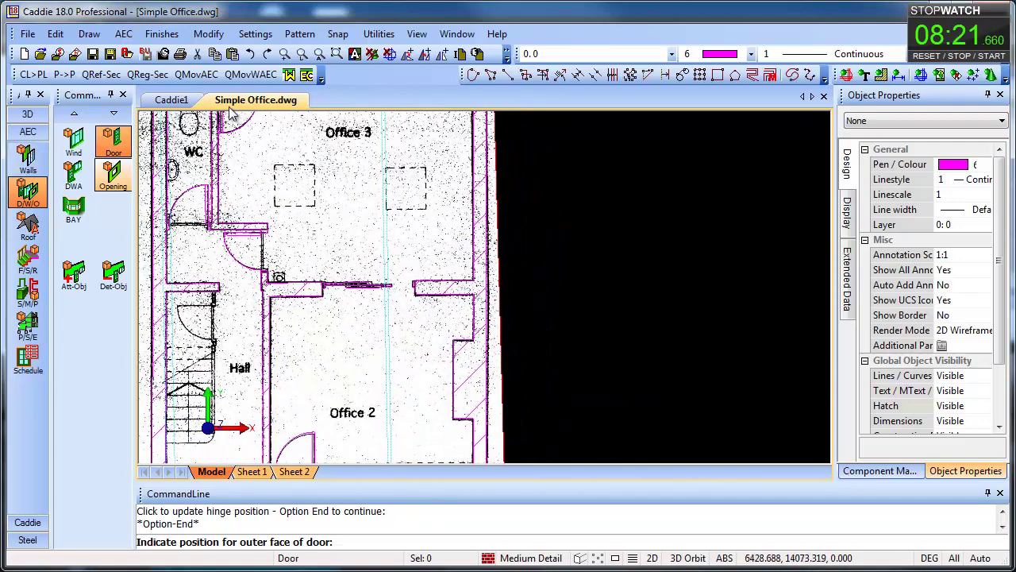
click(717, 75)
scroll(284, 166, up, 2)
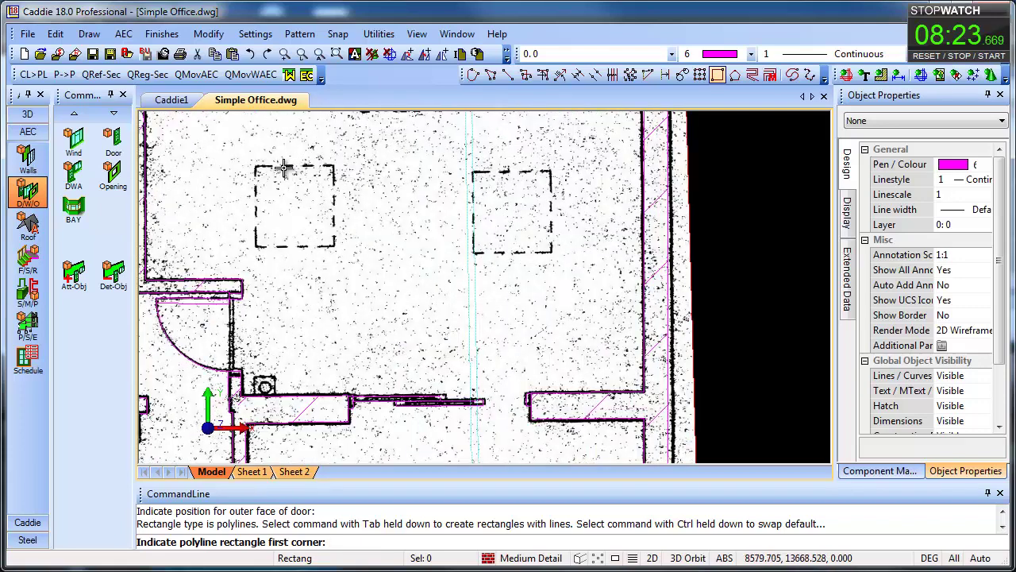
click(255, 165)
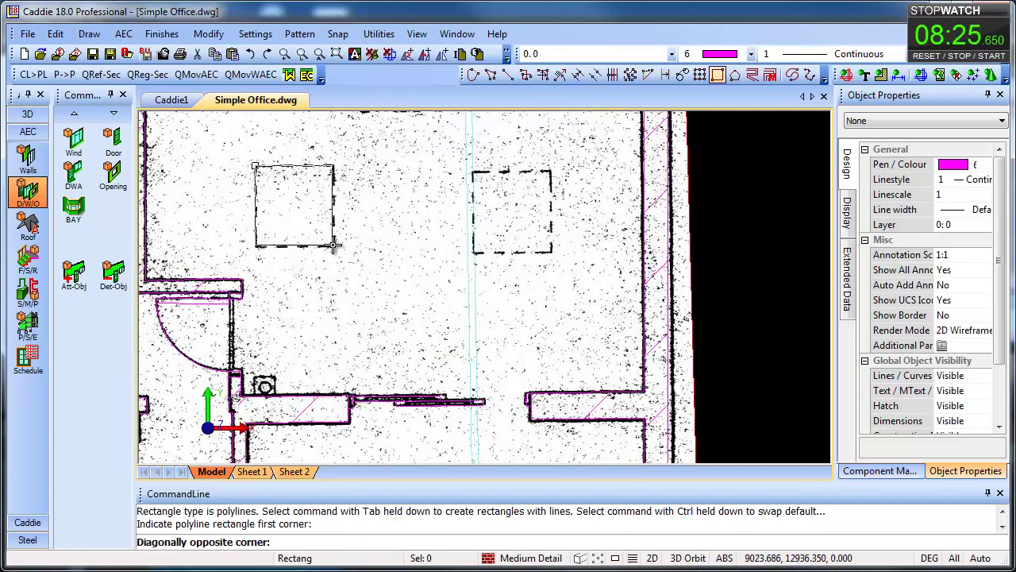
click(333, 246)
key(Escape)
Set the rectangle's linestyle to PDASHEDX2 and copy it onto the other scanned dashed square in Office 3
click(331, 215)
click(962, 181)
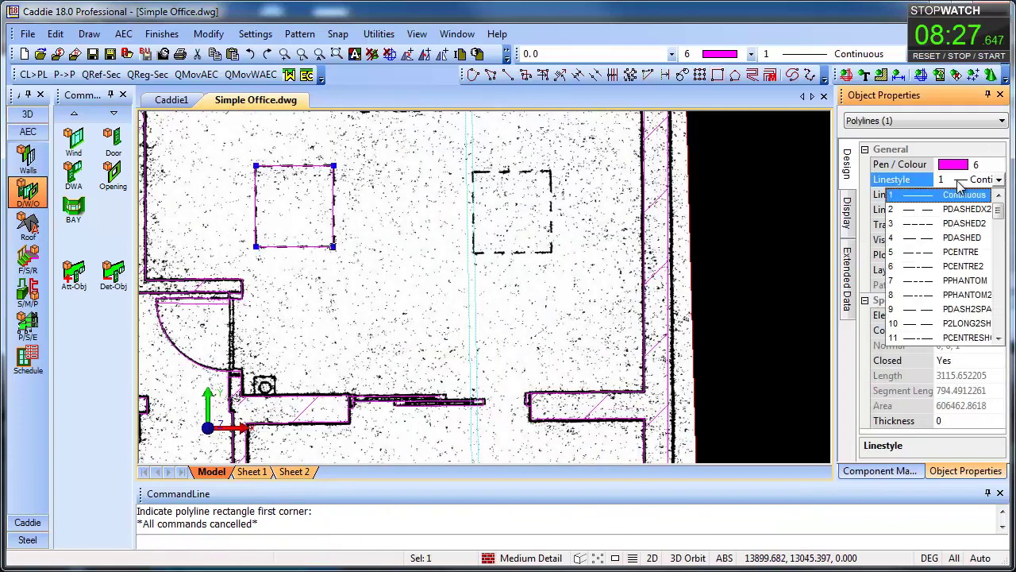
click(960, 208)
right_click(332, 215)
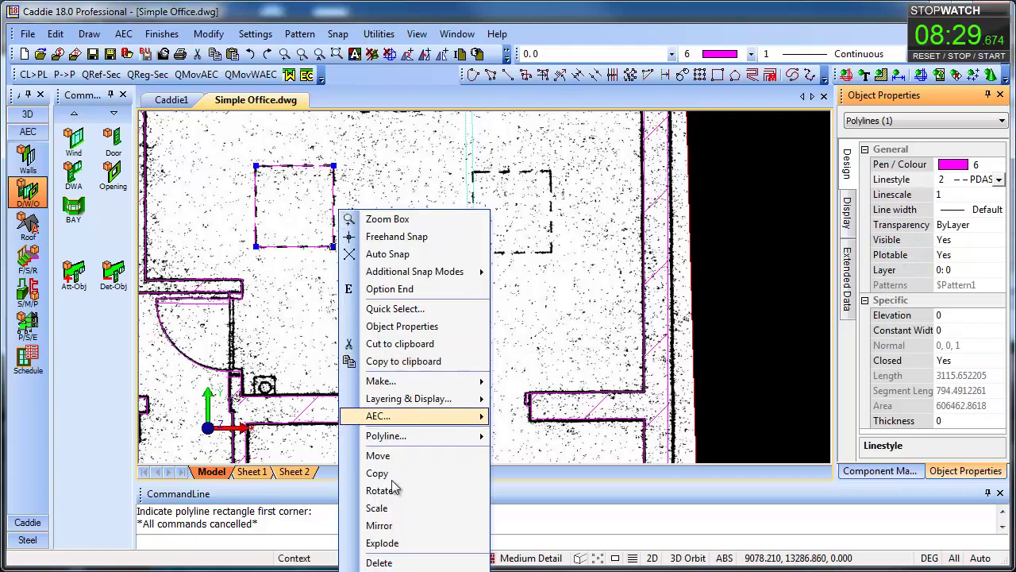
click(389, 474)
click(336, 232)
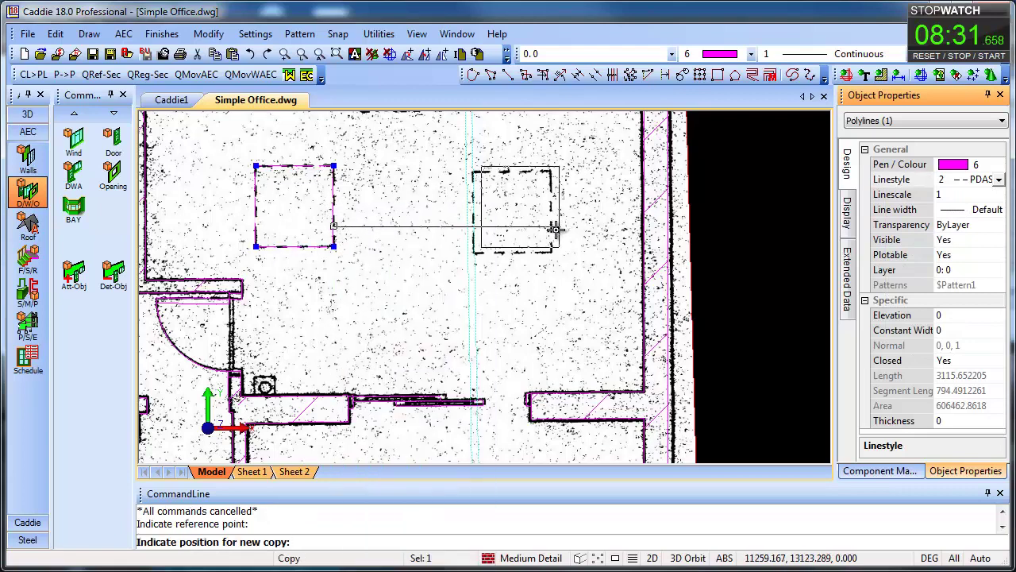
click(552, 236)
key(Escape)
Draw a polyline about 3909 long across Office 2 along the scanned dashed line beside the Office 1 partition
middle_drag(463, 270, 438, 202)
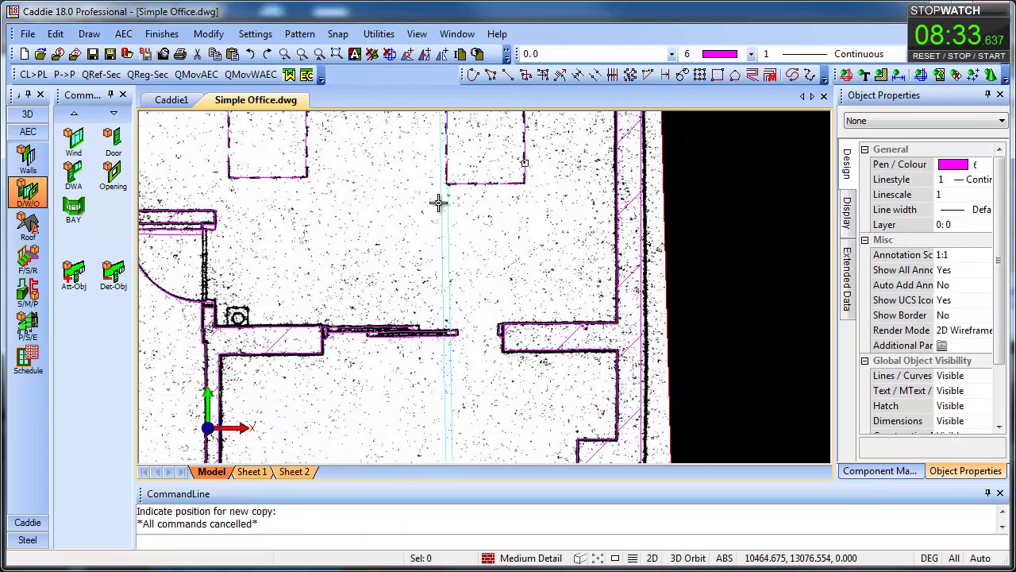
scroll(456, 261, down, 2)
middle_drag(365, 208, 313, 143)
scroll(395, 393, up, 2)
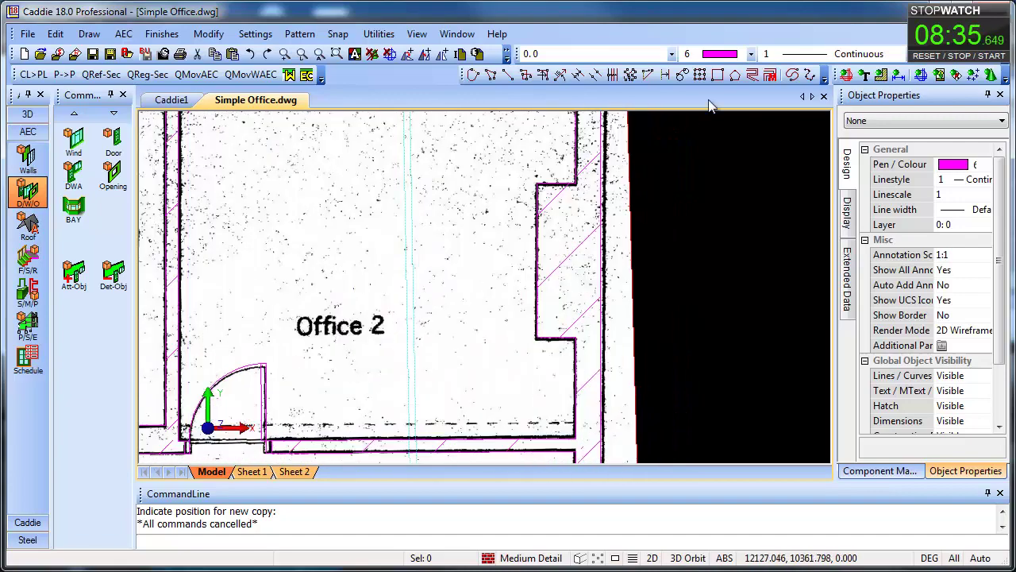
click(473, 75)
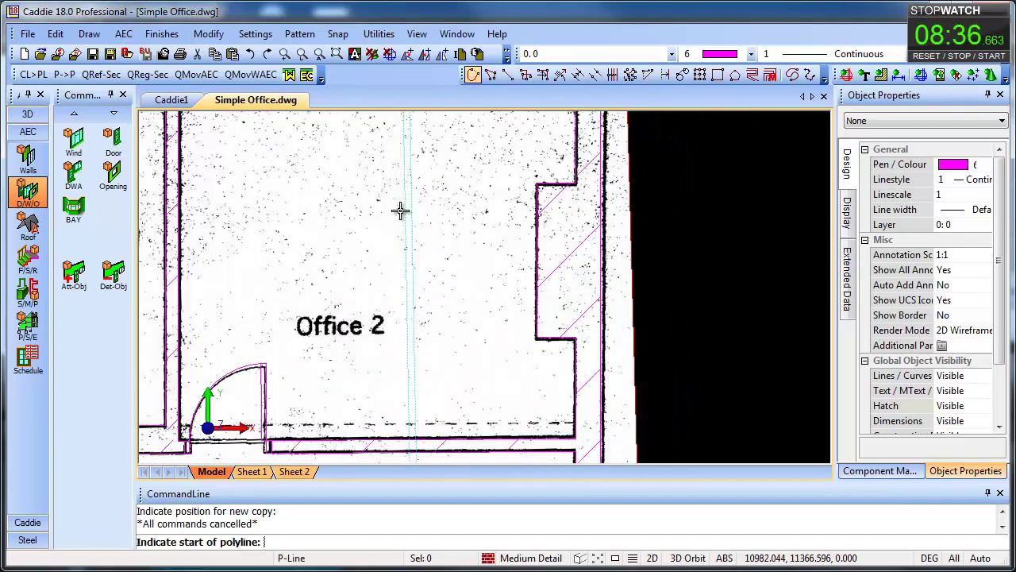
click(180, 427)
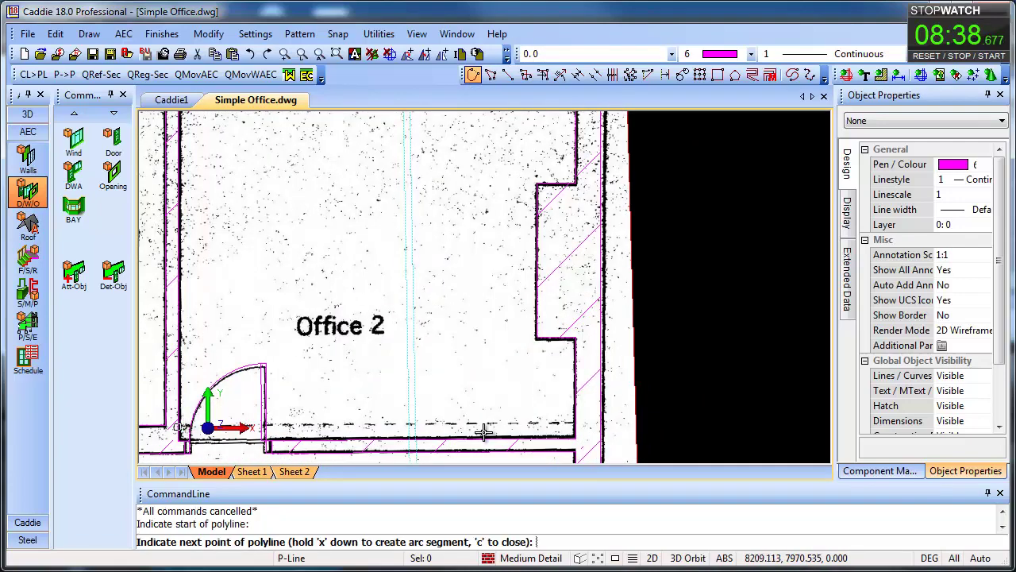
click(575, 427)
key(Escape)
Shift the polyline's outer-wall end onto the scanned dashed line and set its linestyle to PDASHEDX2
click(499, 428)
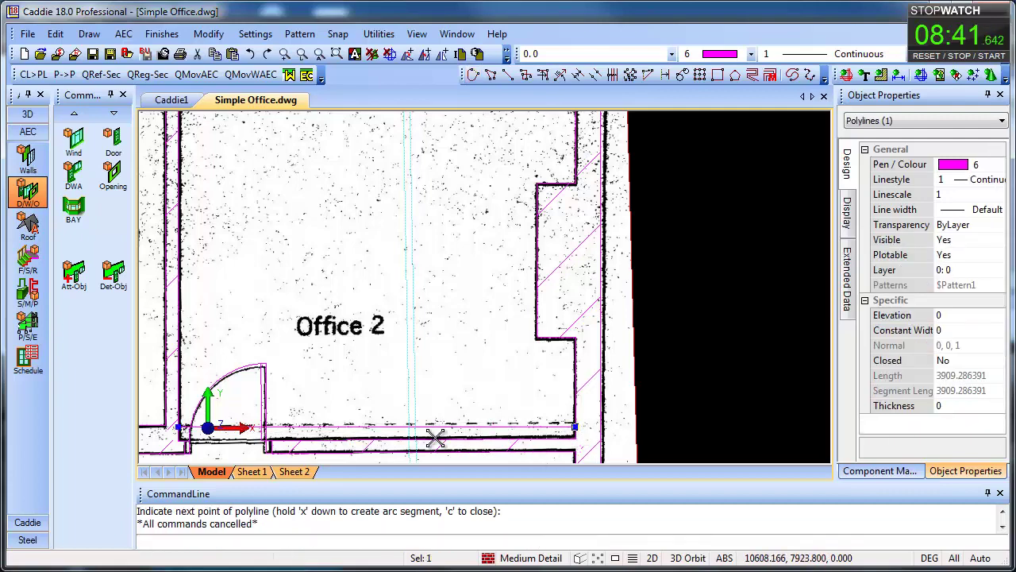
click(575, 427)
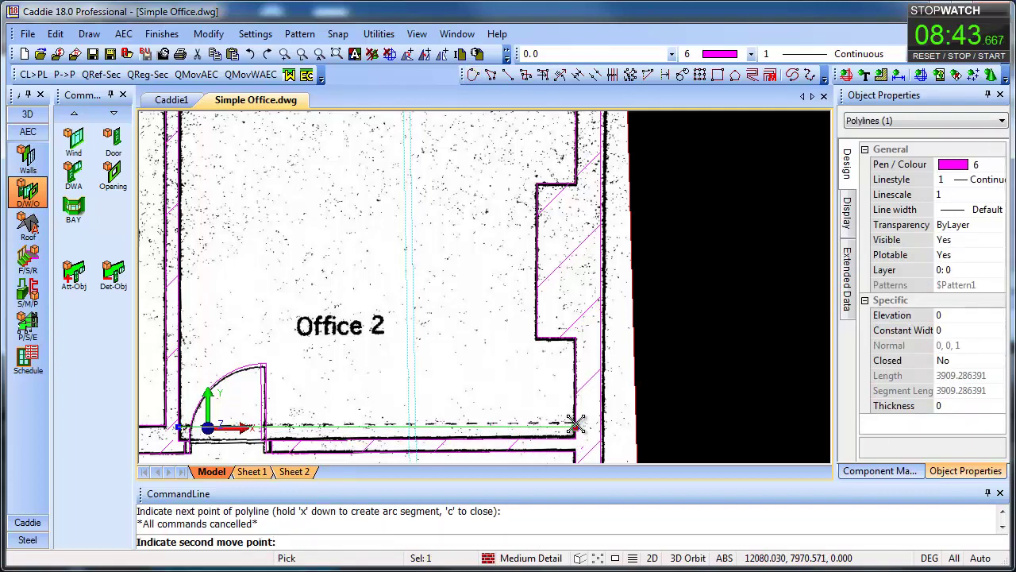
click(575, 426)
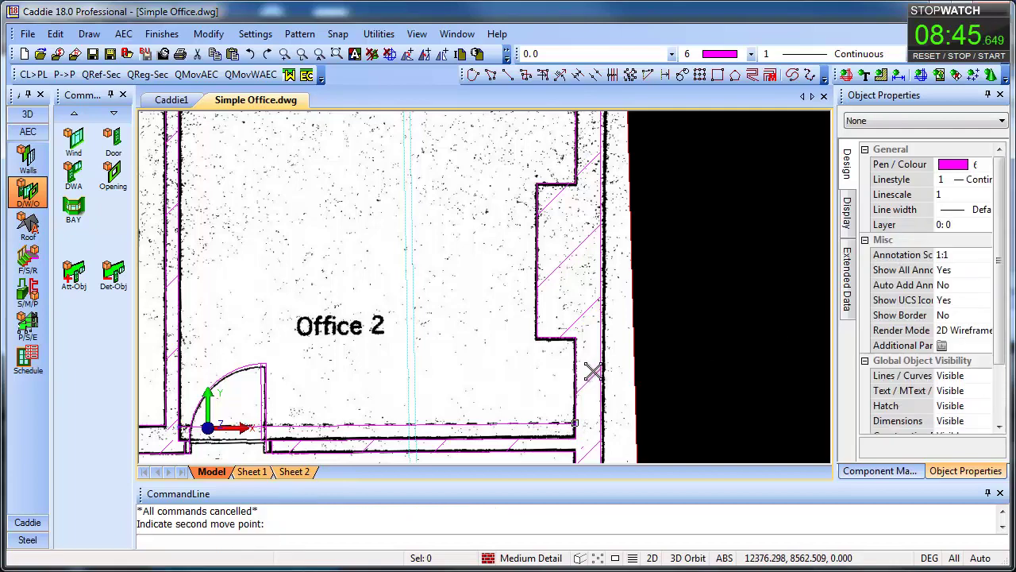
click(540, 425)
click(959, 176)
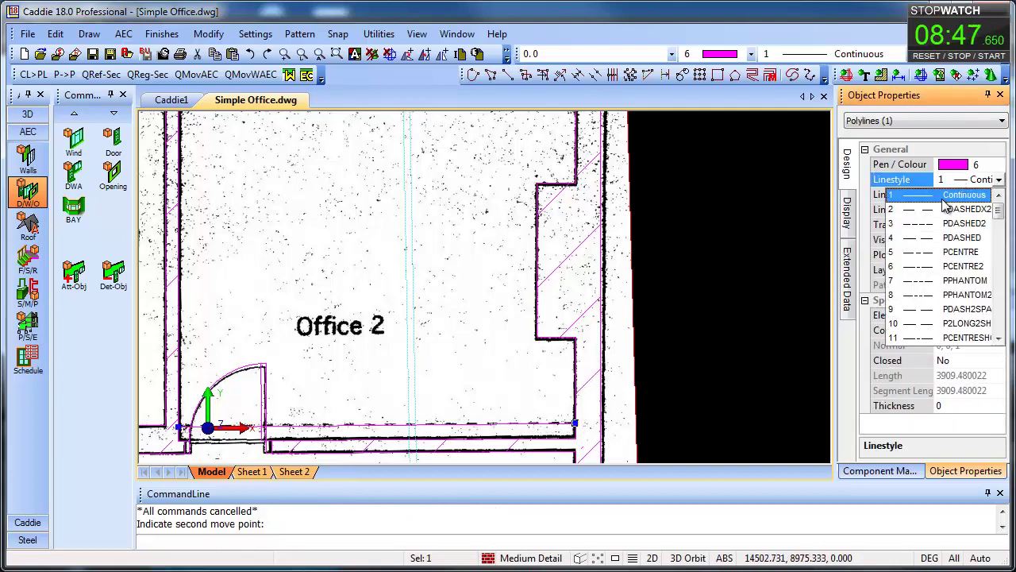
click(948, 210)
Insert an opening about 778 wide and 2100 high in the wall between the Hall and Lobby, spanning the scanned gap
middle_drag(559, 252, 647, 250)
scroll(633, 270, down, 2)
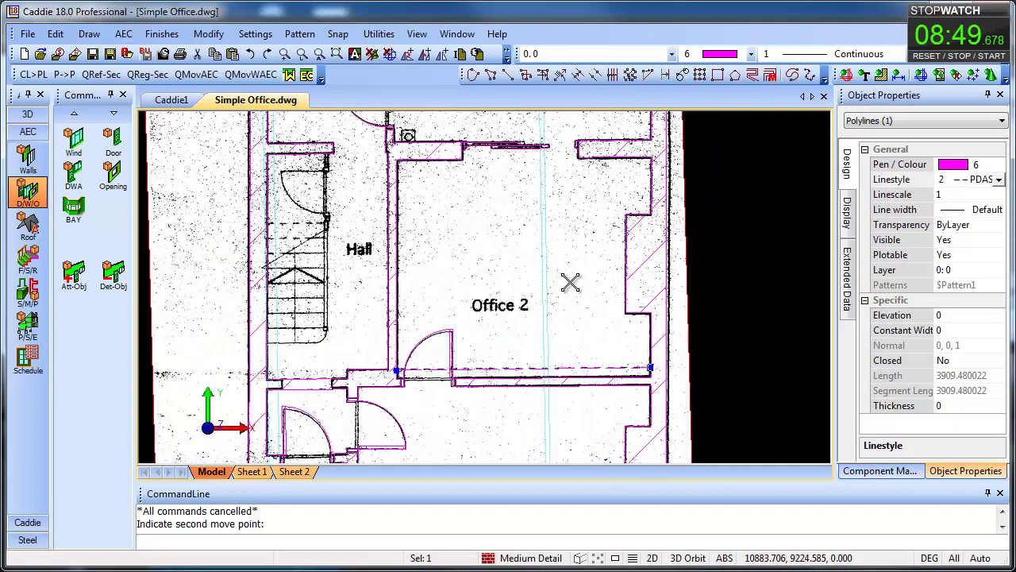
middle_drag(554, 273, 496, 298)
middle_drag(440, 344, 644, 113)
scroll(273, 354, up, 3)
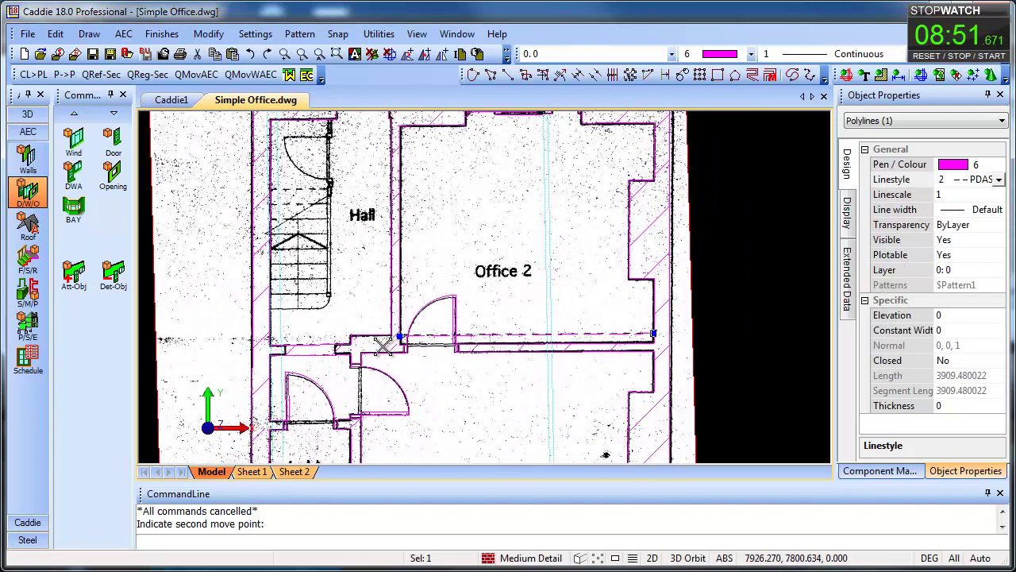
click(252, 339)
right_click(253, 340)
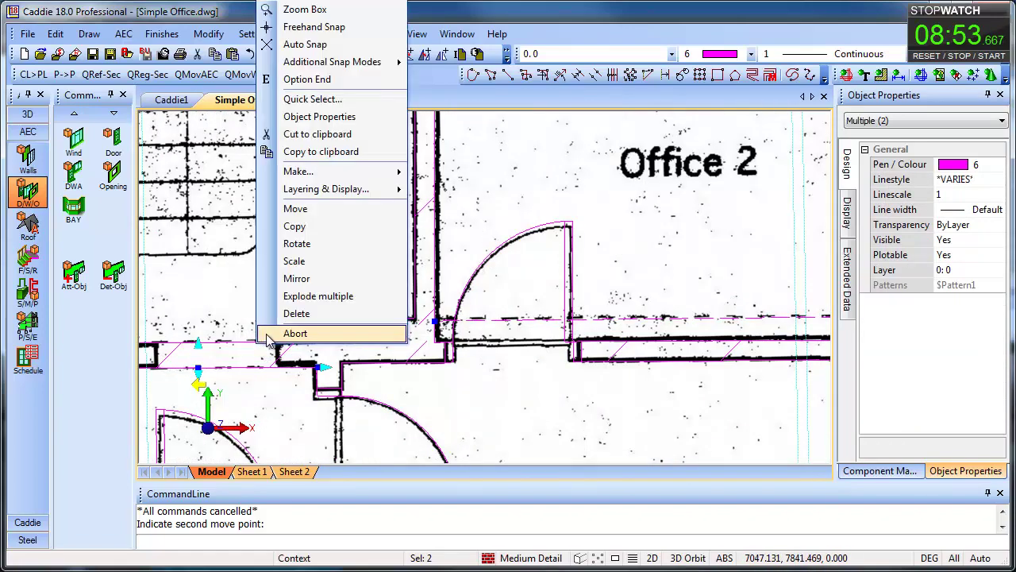
middle_drag(713, 230, 822, 206)
click(113, 173)
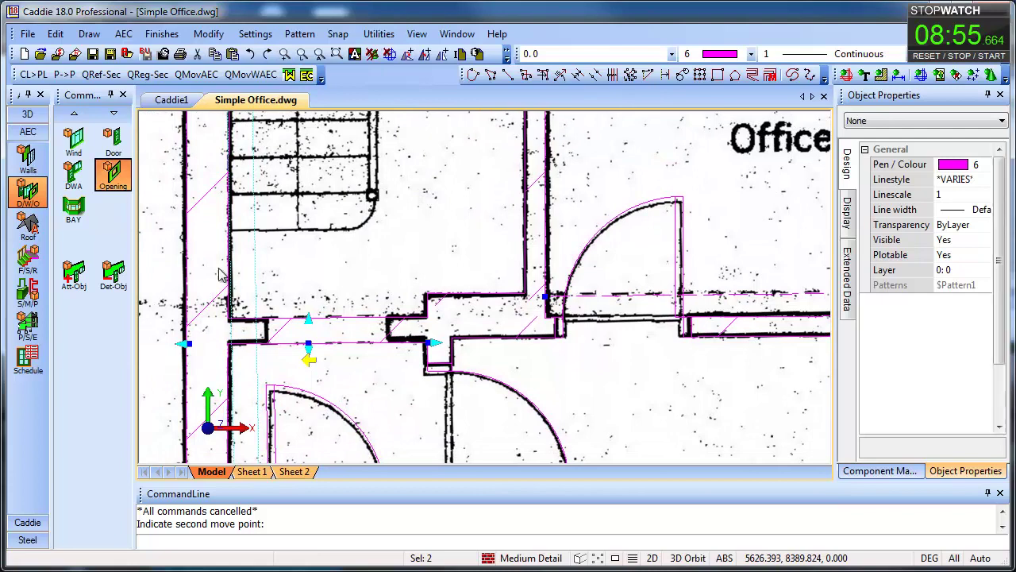
click(522, 386)
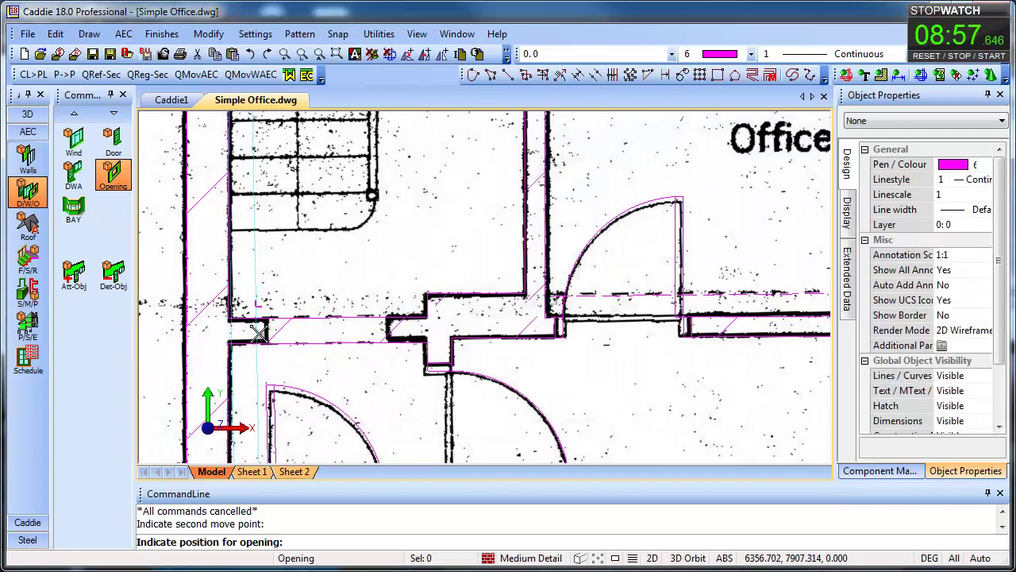
click(264, 328)
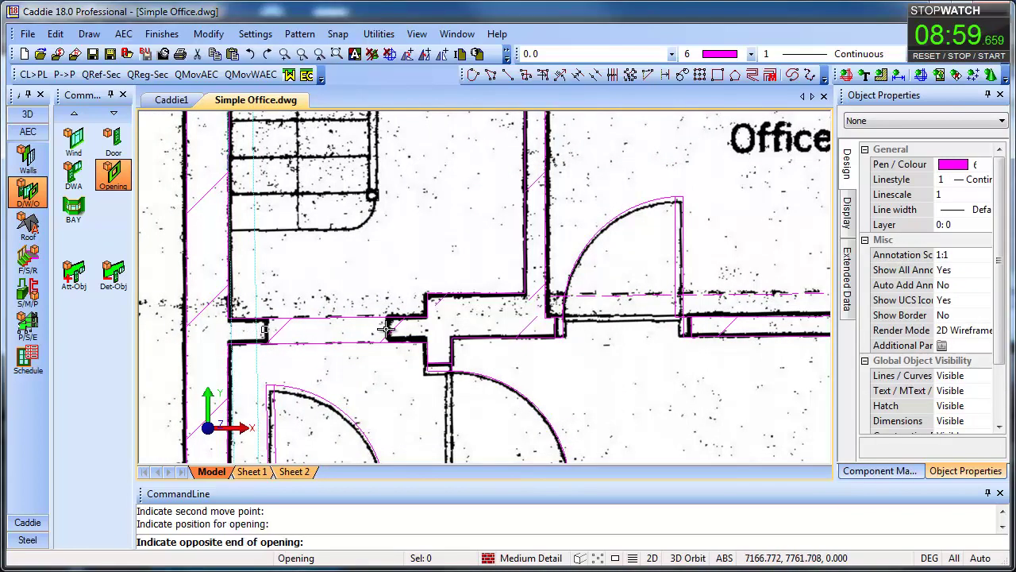
click(387, 329)
key(Escape)
Set the linestyle of the opening between the Hall and Lobby to PDASHEDX2
click(326, 319)
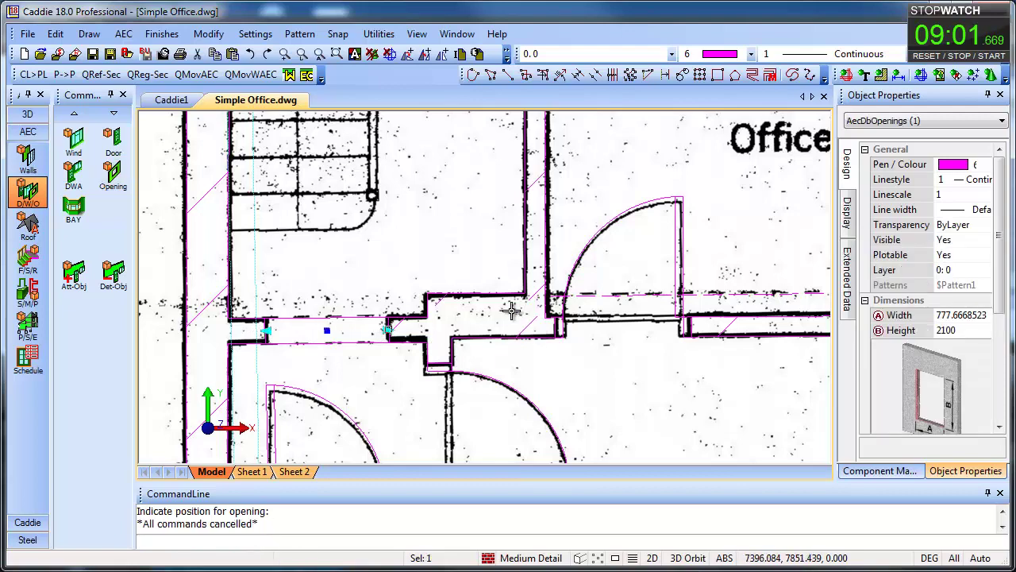
click(973, 180)
click(957, 210)
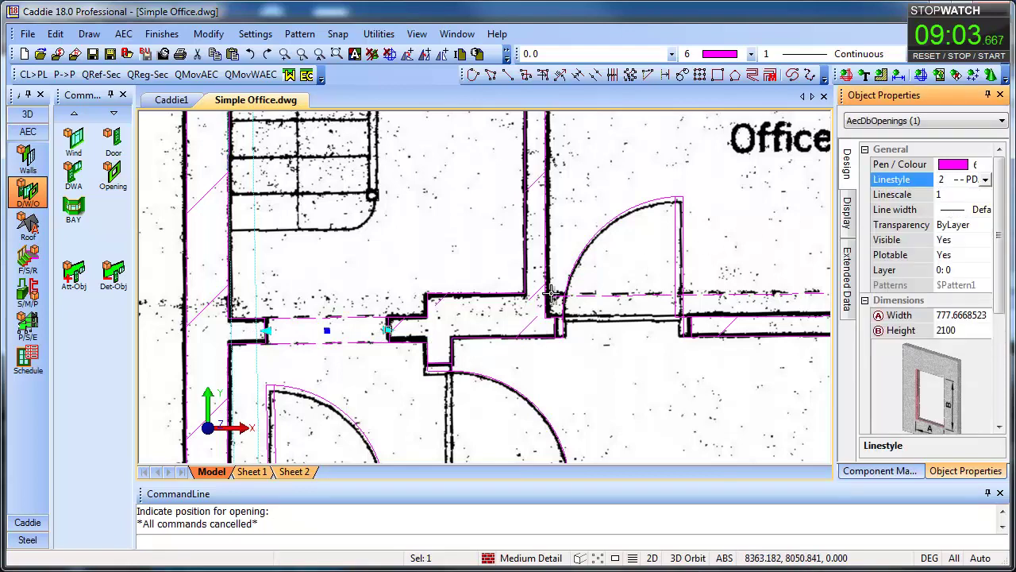
scroll(508, 314, down, 2)
key(Escape)
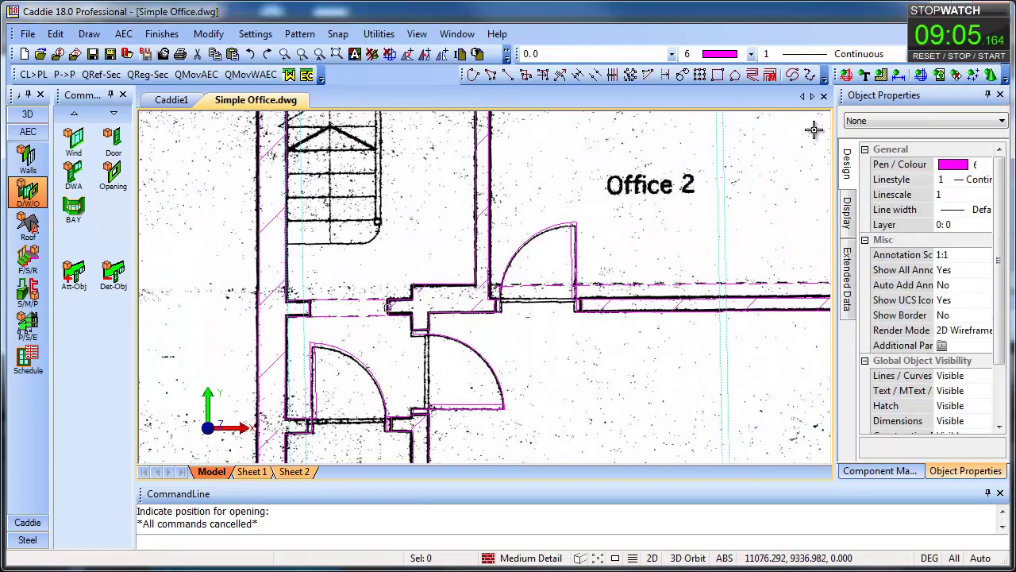
Hide the scanned plan to review the modelled walls, doors and openings, and show the scan again
click(937, 80)
scroll(622, 261, down, 2)
middle_drag(594, 279, 395, 370)
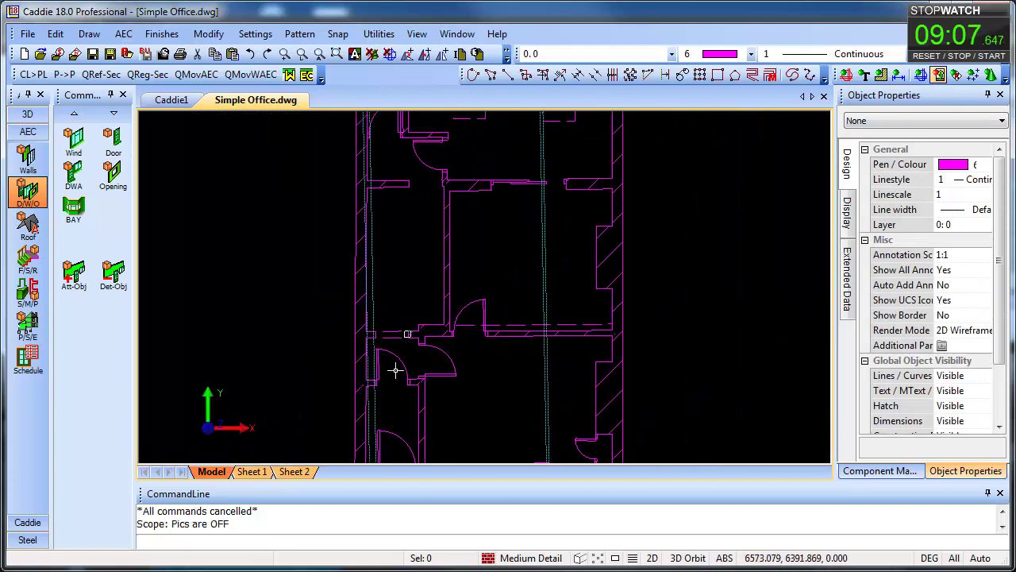
scroll(445, 308, down, 1)
middle_drag(494, 237, 425, 330)
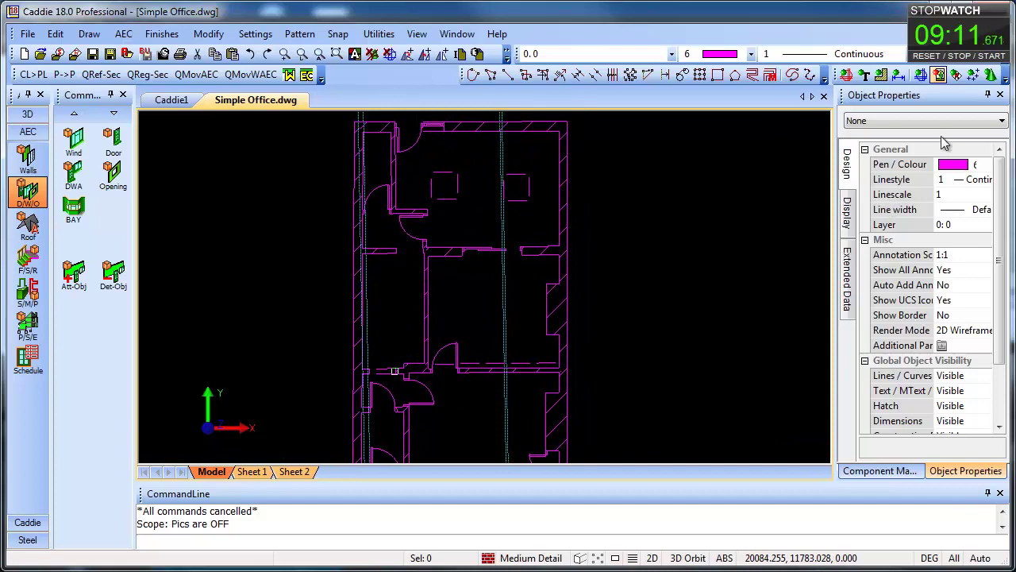
click(938, 76)
Place a straight, left-justified stair over the scanned Hall staircase against the outer wall: width 880, height 2600, tread 225, 13 risers
scroll(343, 311, up, 3)
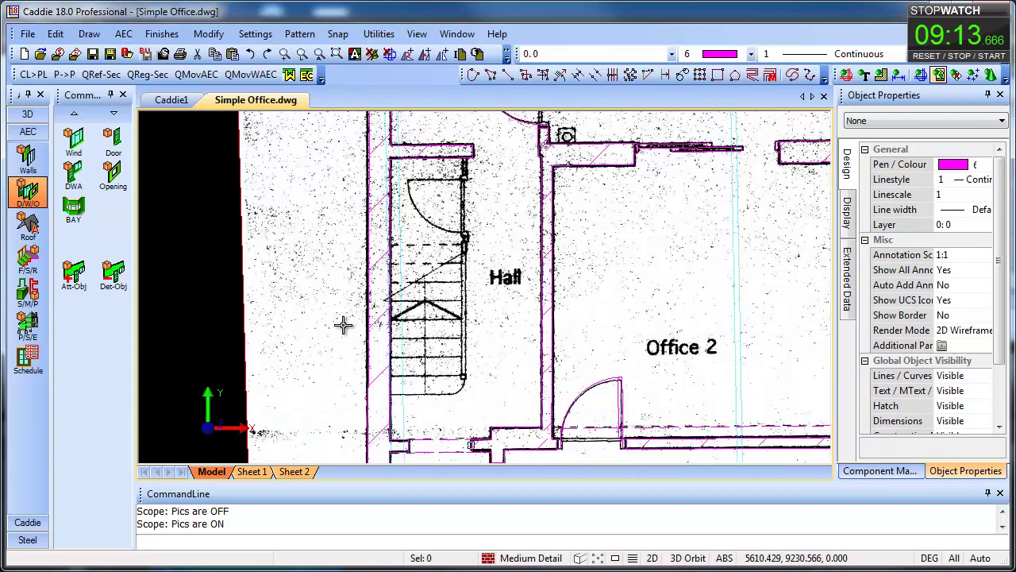
click(27, 258)
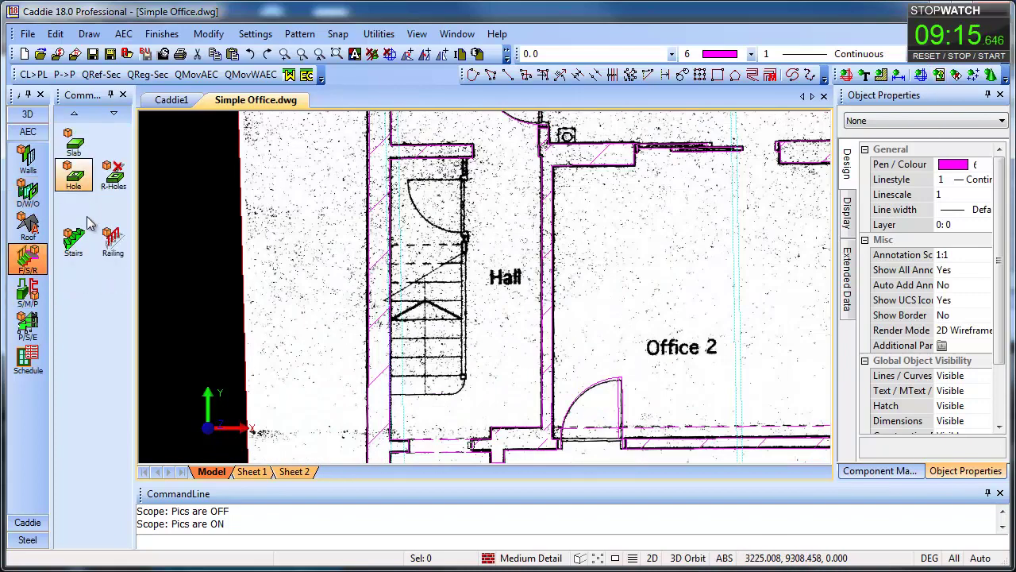
click(73, 241)
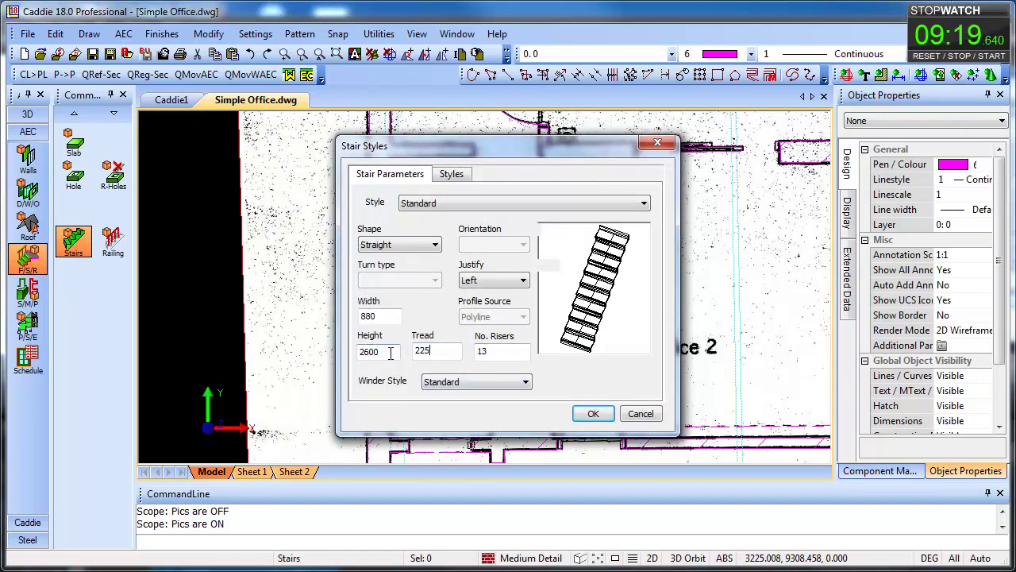
click(592, 416)
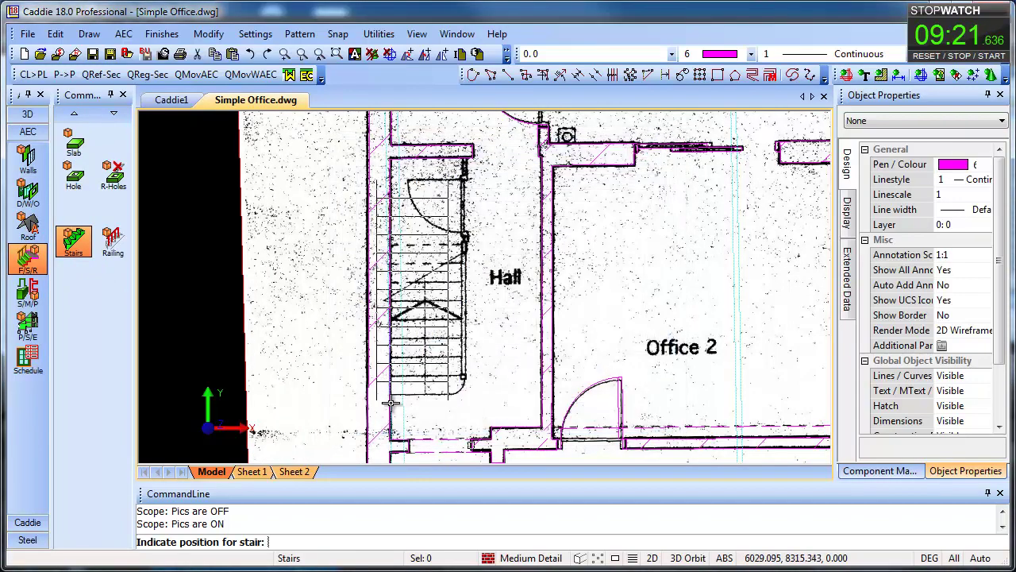
click(390, 394)
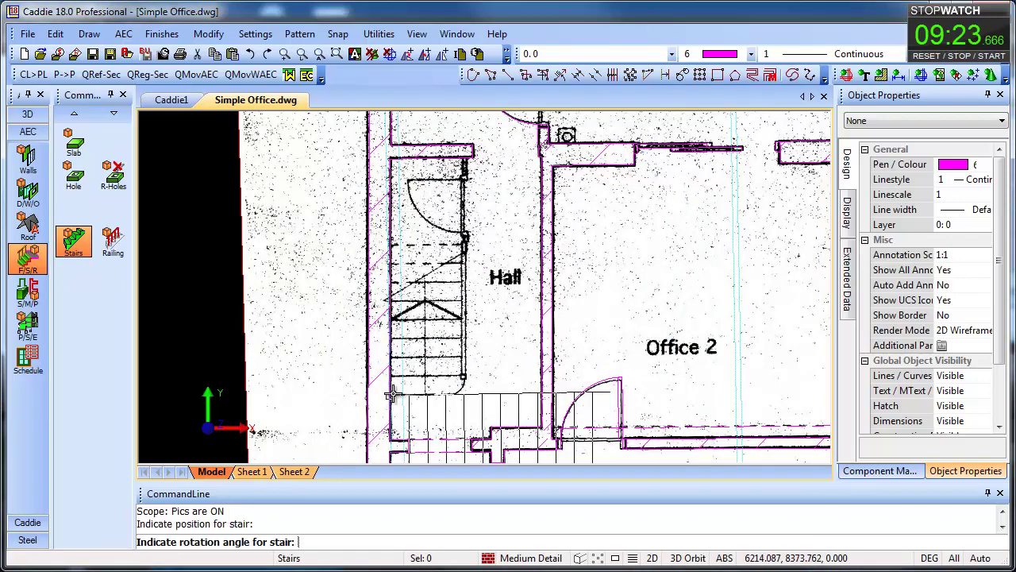
click(390, 205)
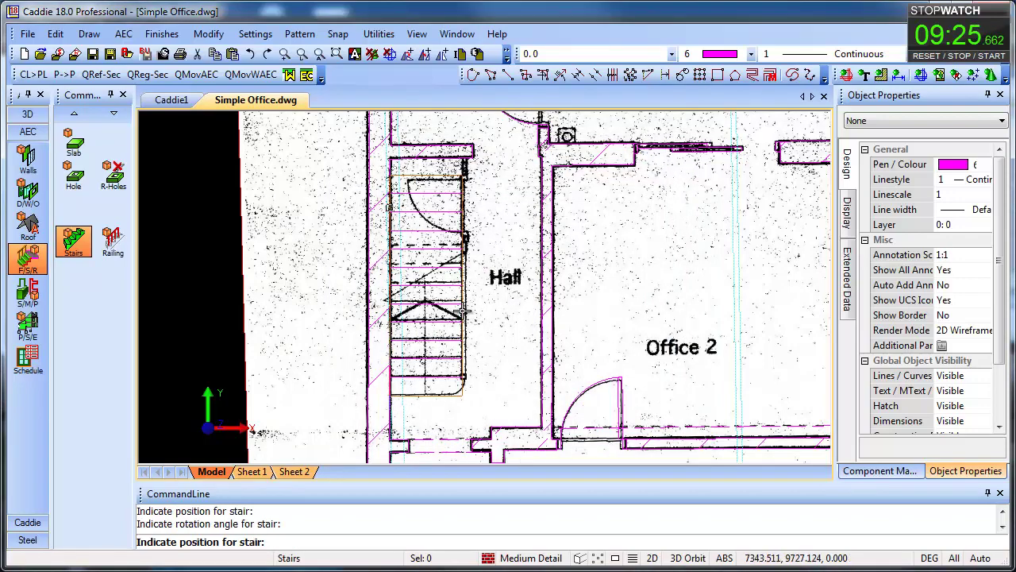
key(Escape)
Override the staircase's Plan display with cut plane elevation 1400 and distance 0, and arrow size and offset 225
click(435, 236)
key(Escape)
click(435, 236)
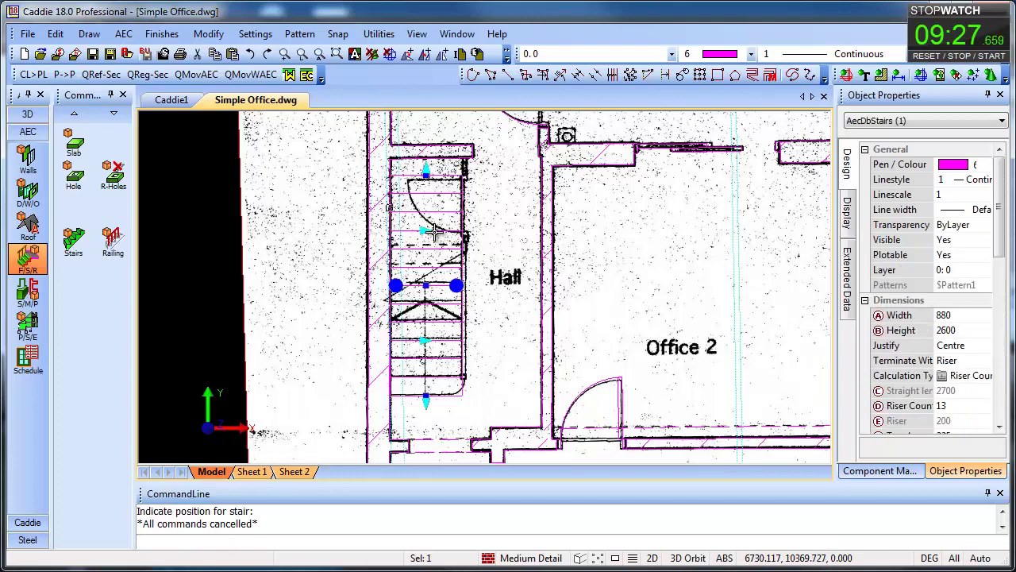
right_click(435, 235)
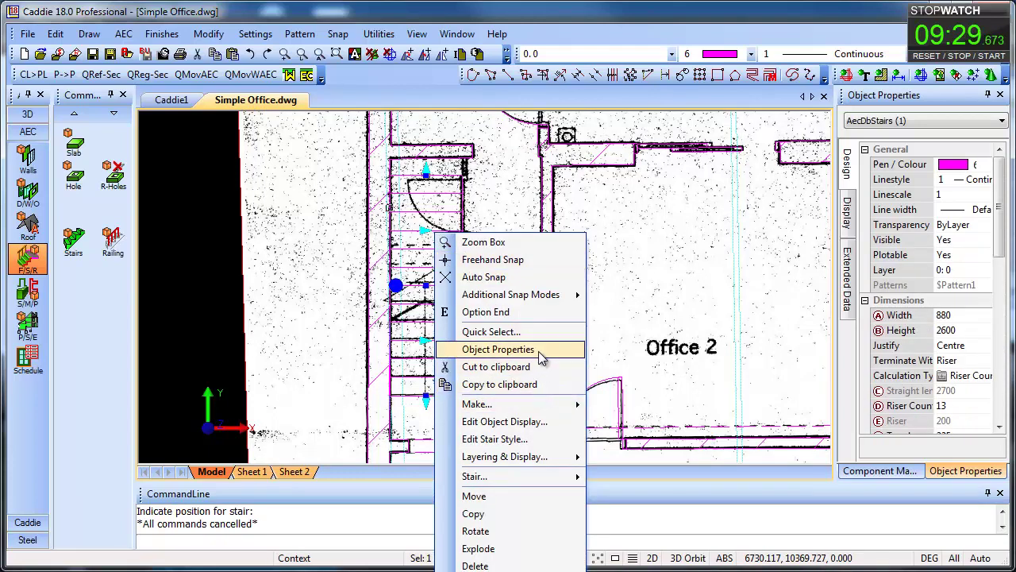
click(535, 421)
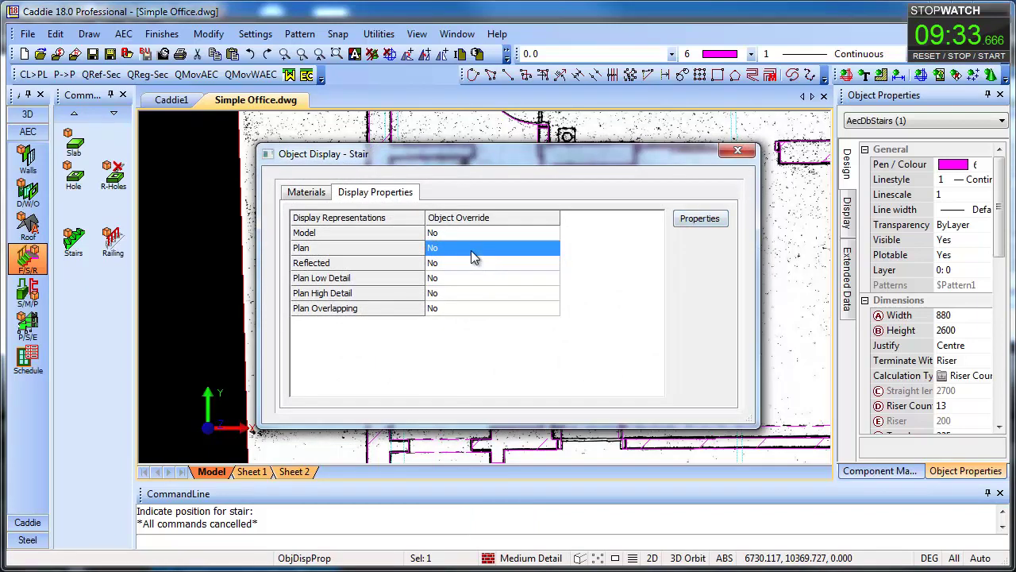
click(685, 219)
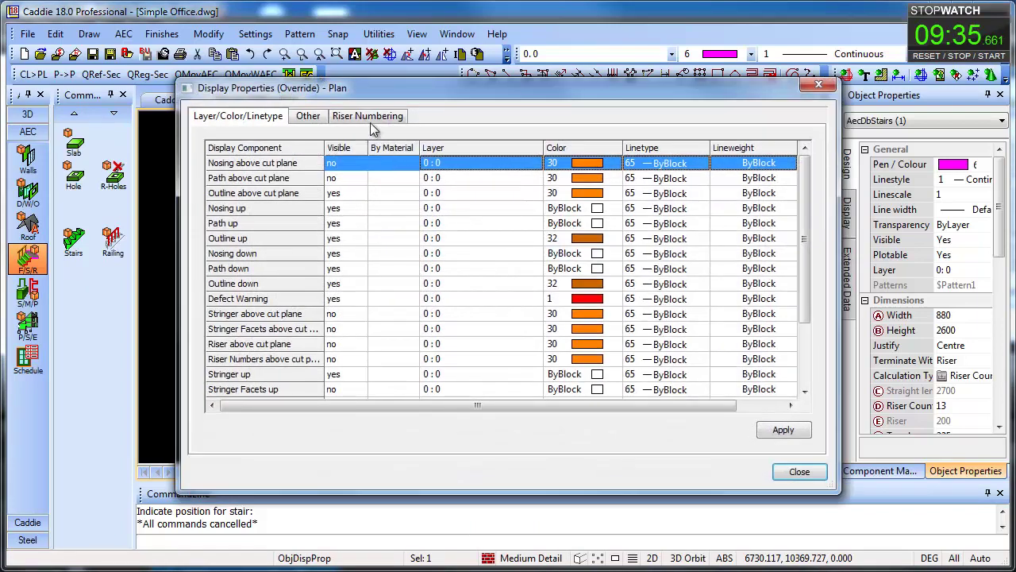
click(310, 117)
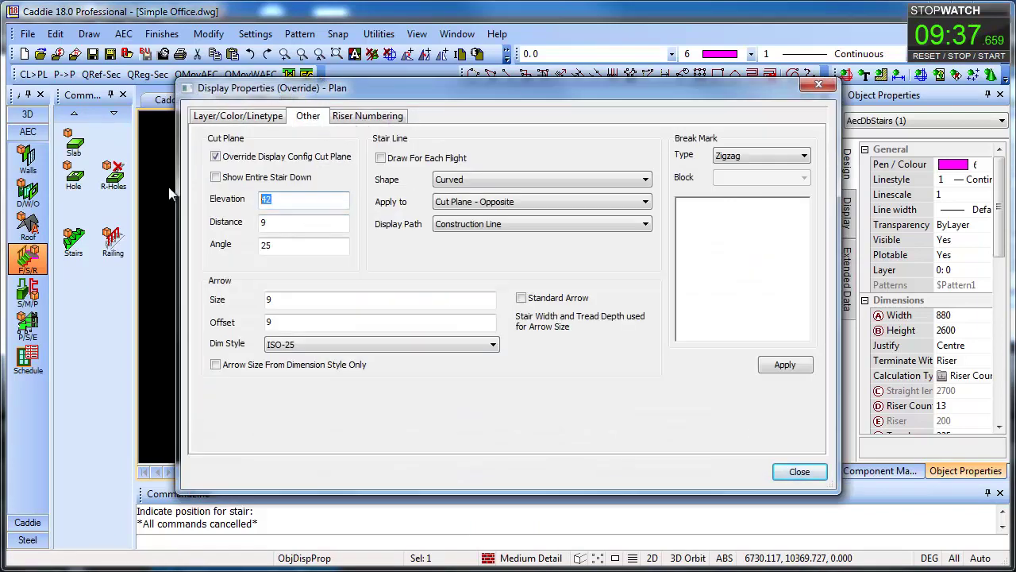
text(1400)
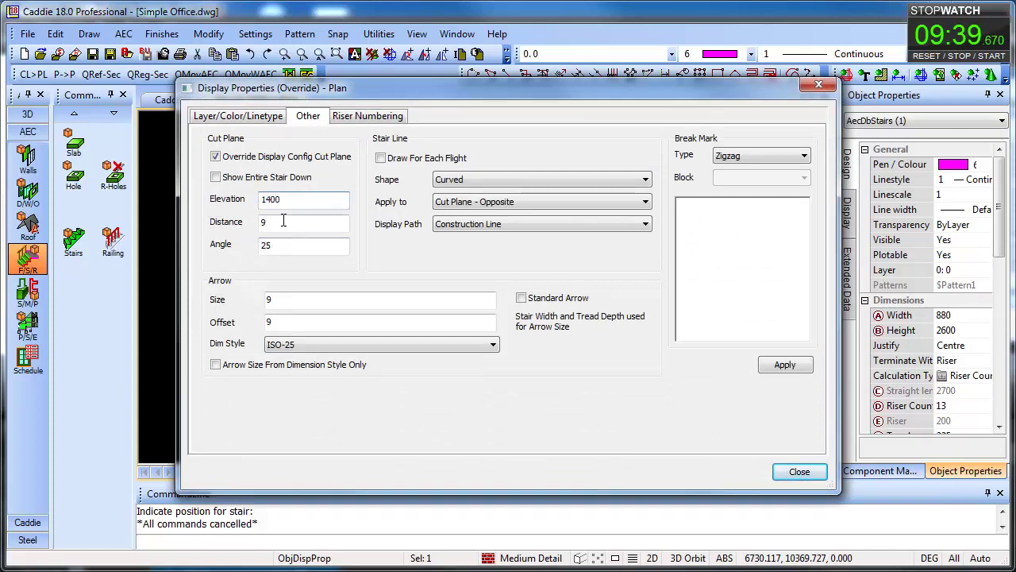
drag(284, 222, 251, 225)
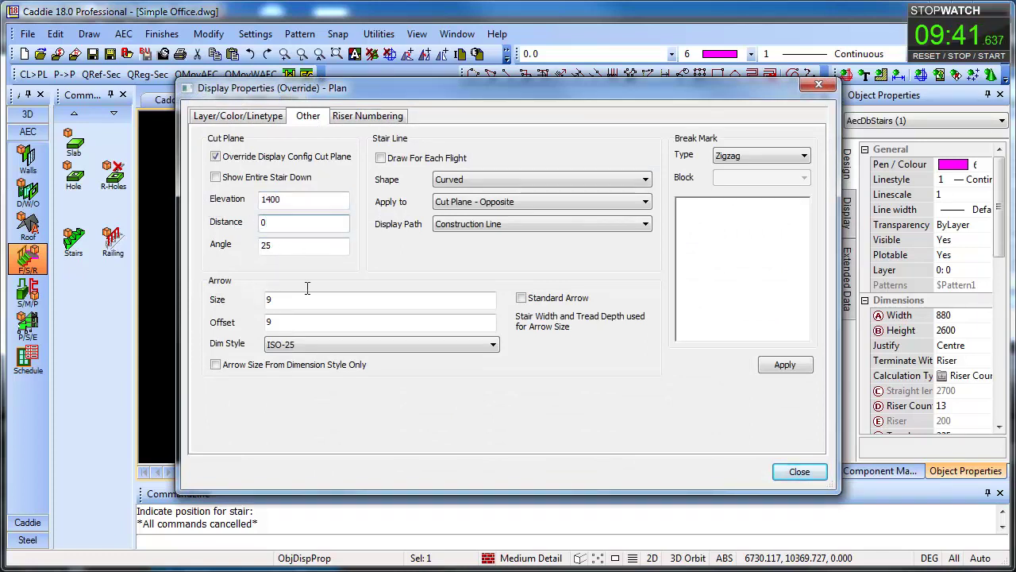
drag(292, 298, 251, 332)
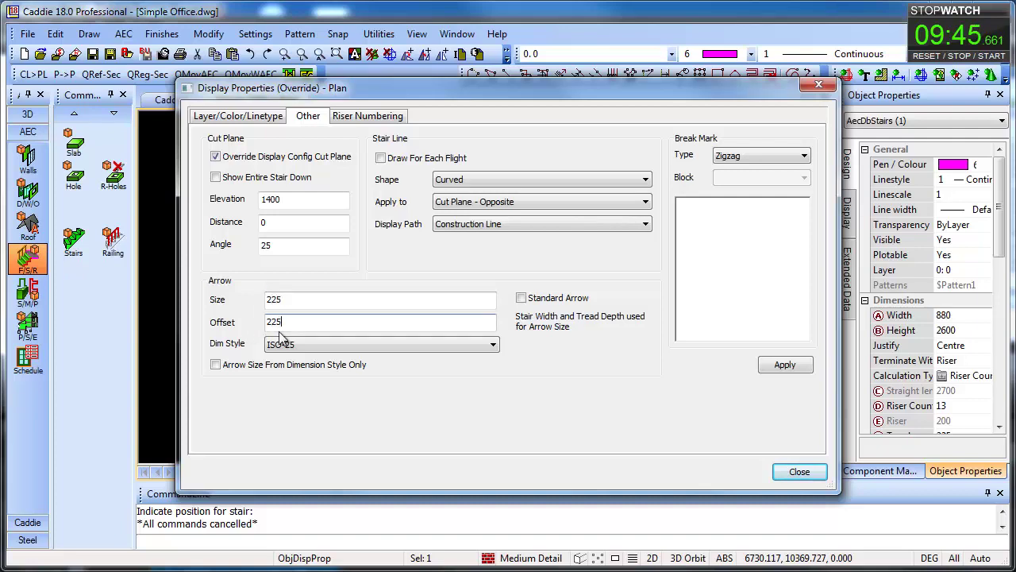
click(784, 367)
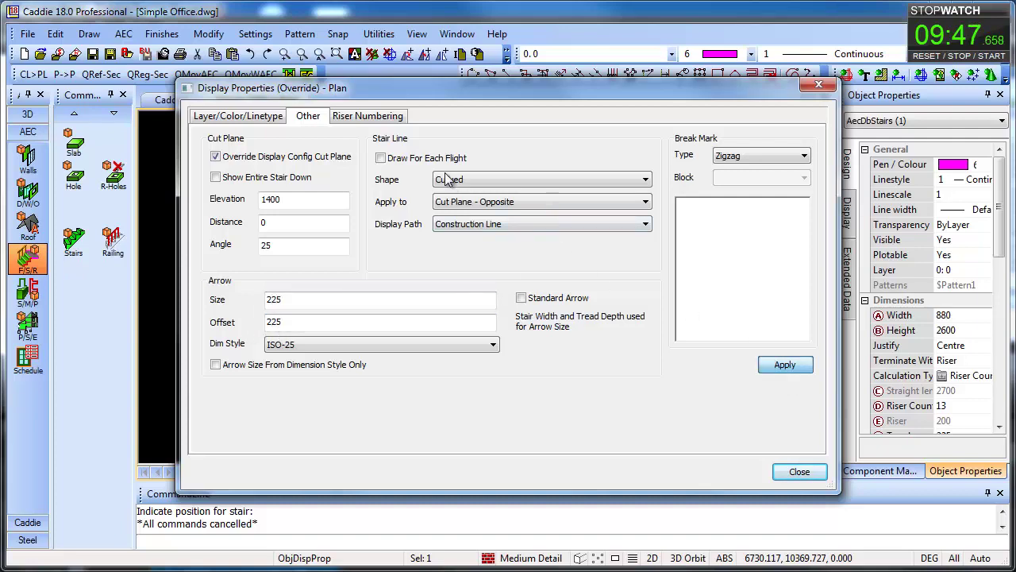
Hide the Outline above cut plane component in the staircase's Plan display override
click(260, 119)
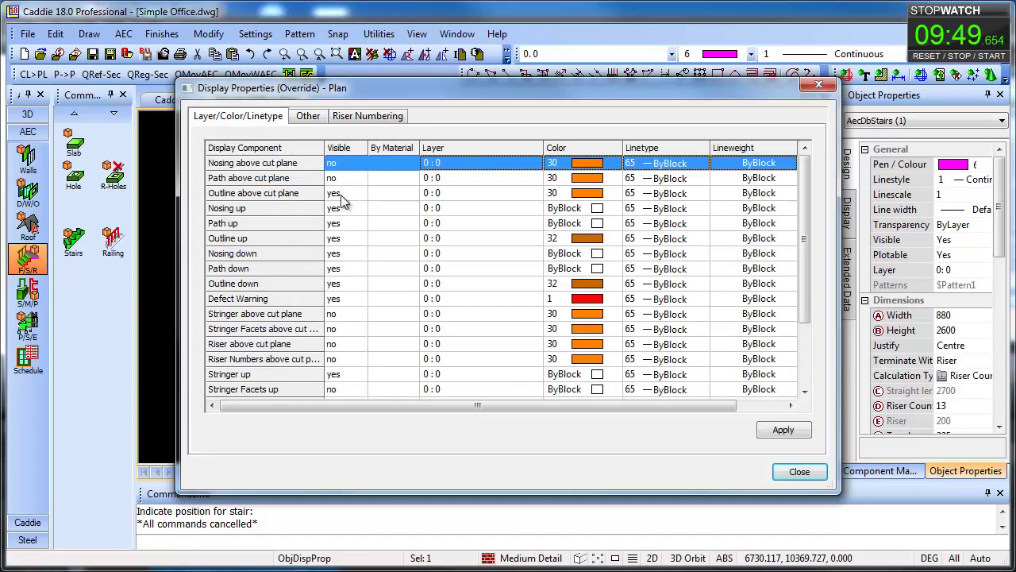
click(342, 198)
click(344, 198)
click(344, 221)
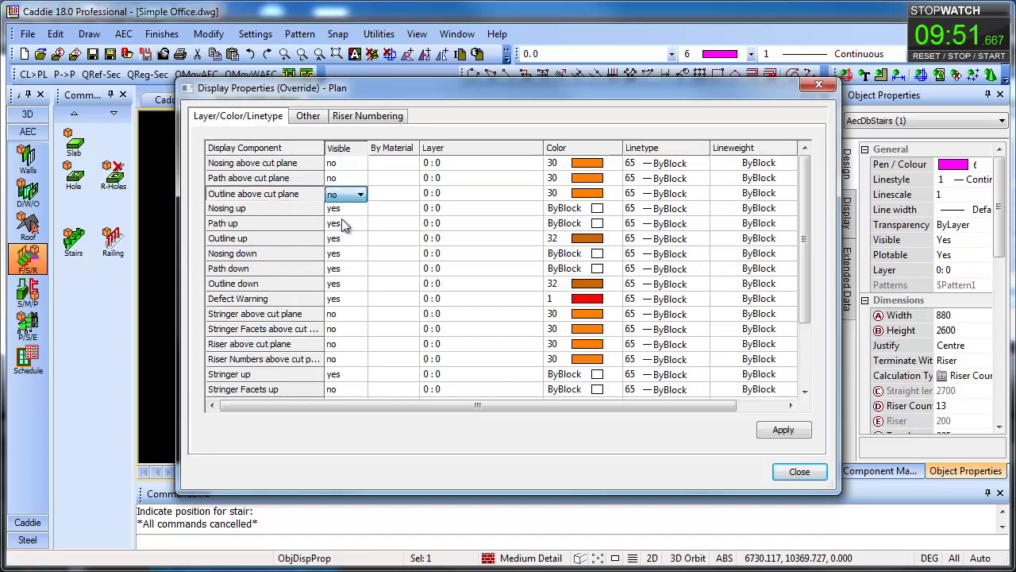
click(783, 429)
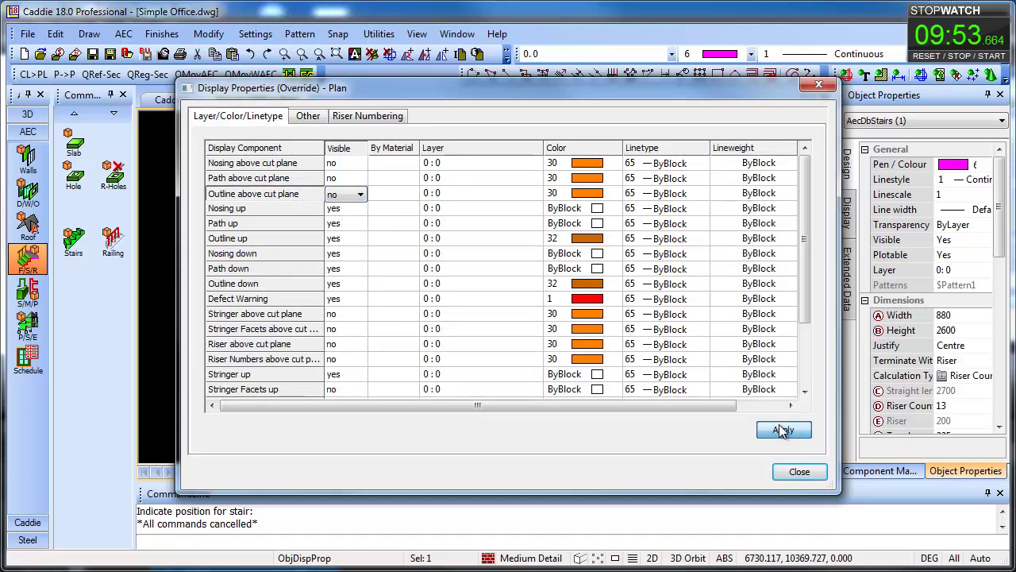
click(799, 472)
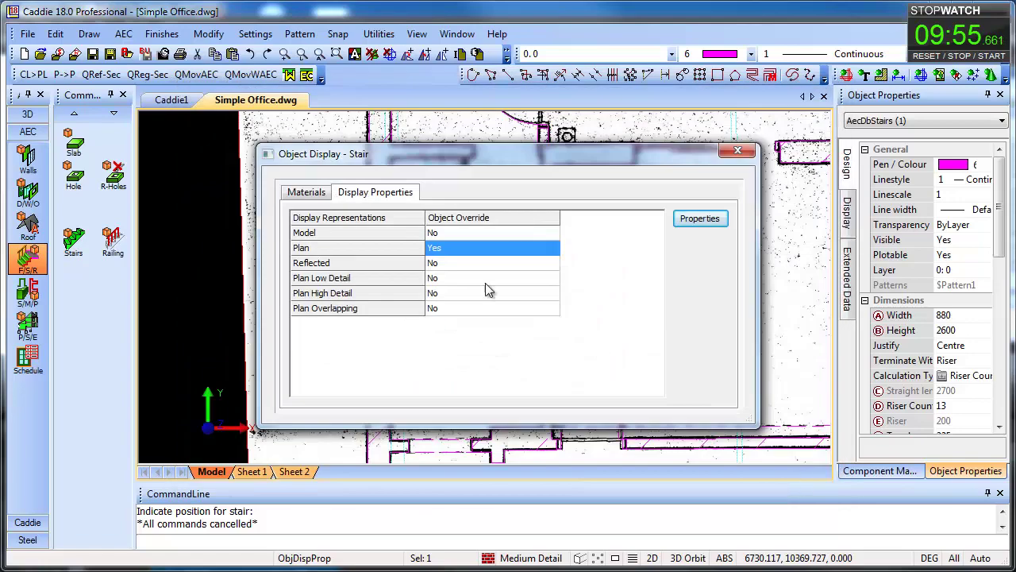
click(743, 152)
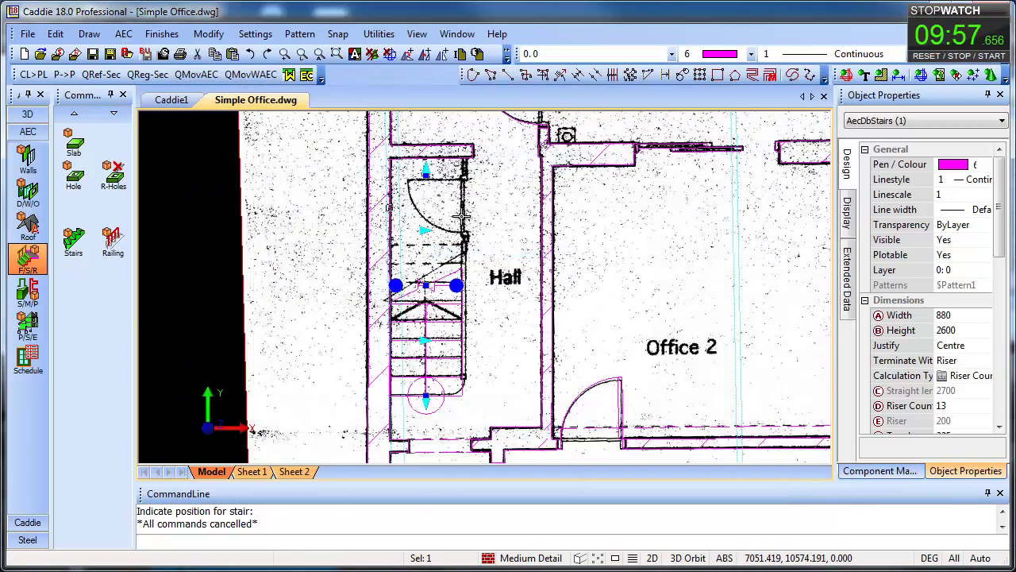
Draw a Standard Q-Wall, 5200 high, along the Hall side of the staircase from the scanned newel to the cross wall
middle_drag(370, 239, 242, 211)
click(28, 159)
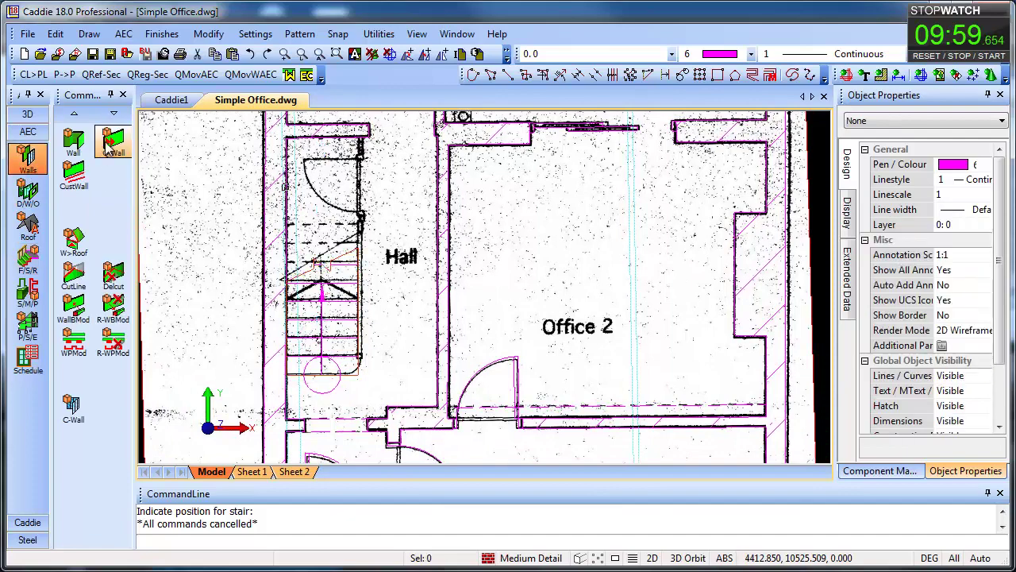
click(113, 142)
scroll(397, 380, up, 3)
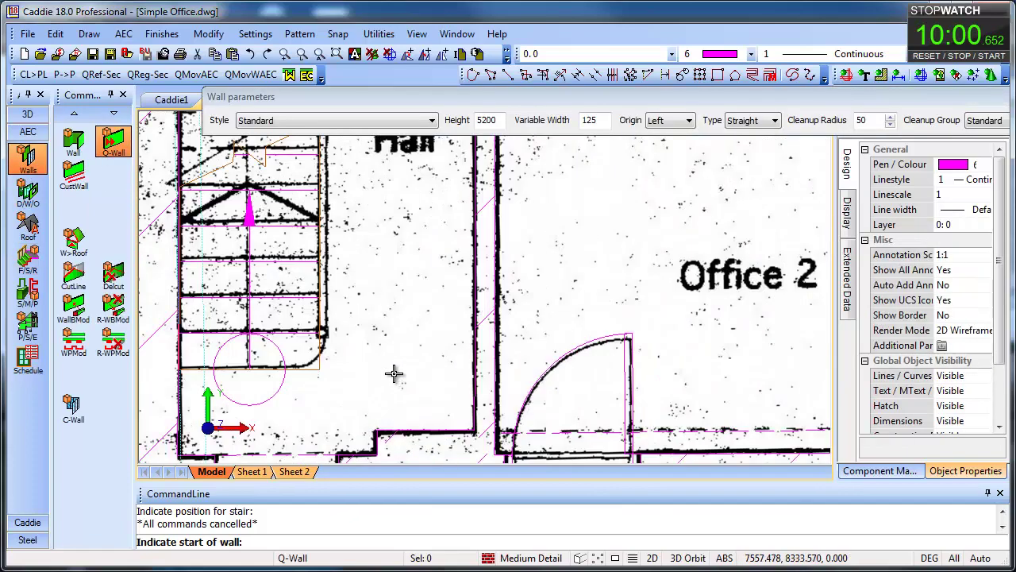
click(322, 329)
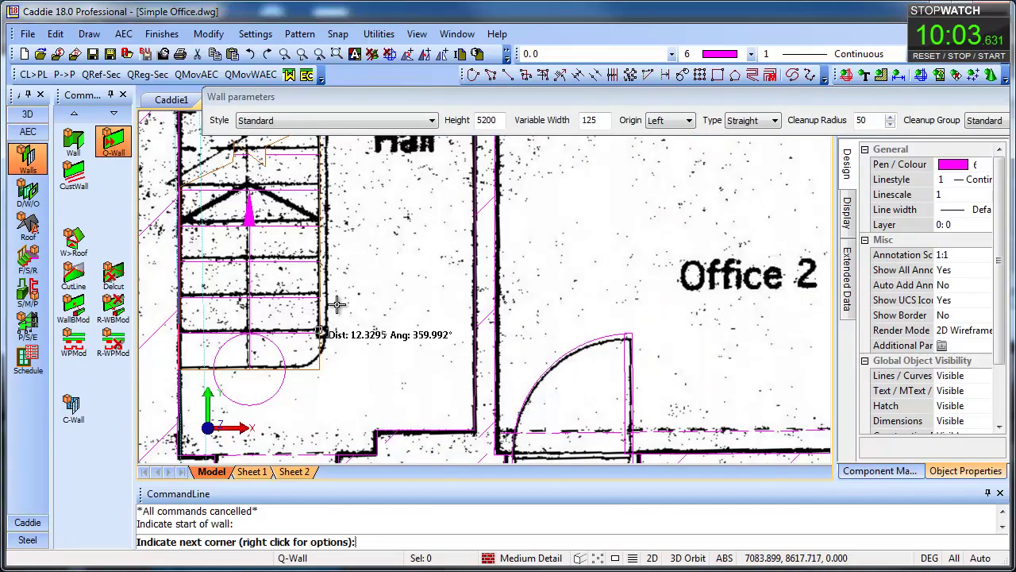
middle_drag(379, 294, 373, 548)
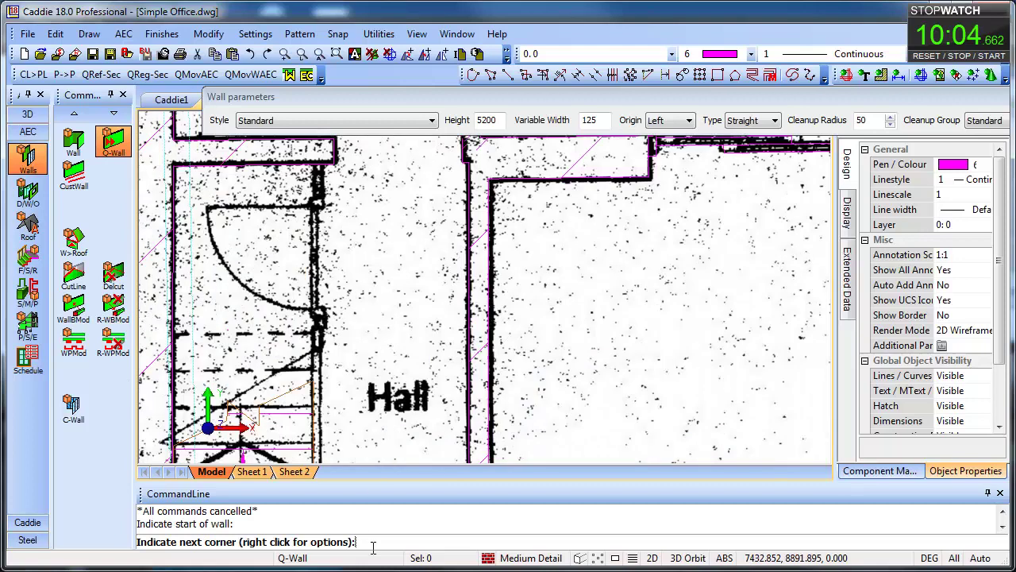
click(312, 166)
key(Escape)
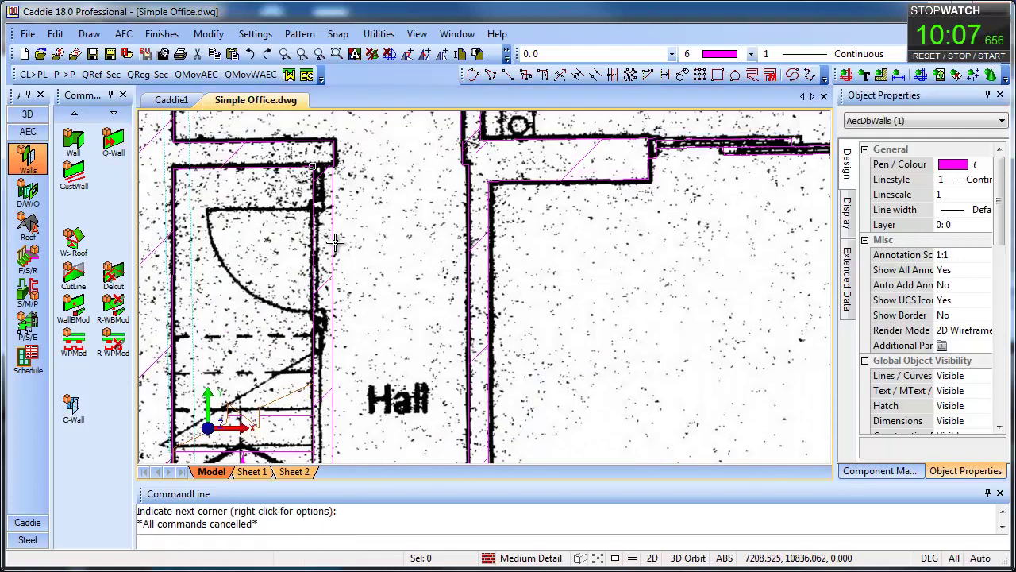
Narrow the new staircase wall by moving its Hall-side face onto the thin scanned partition line
click(327, 374)
click(315, 379)
key(Escape)
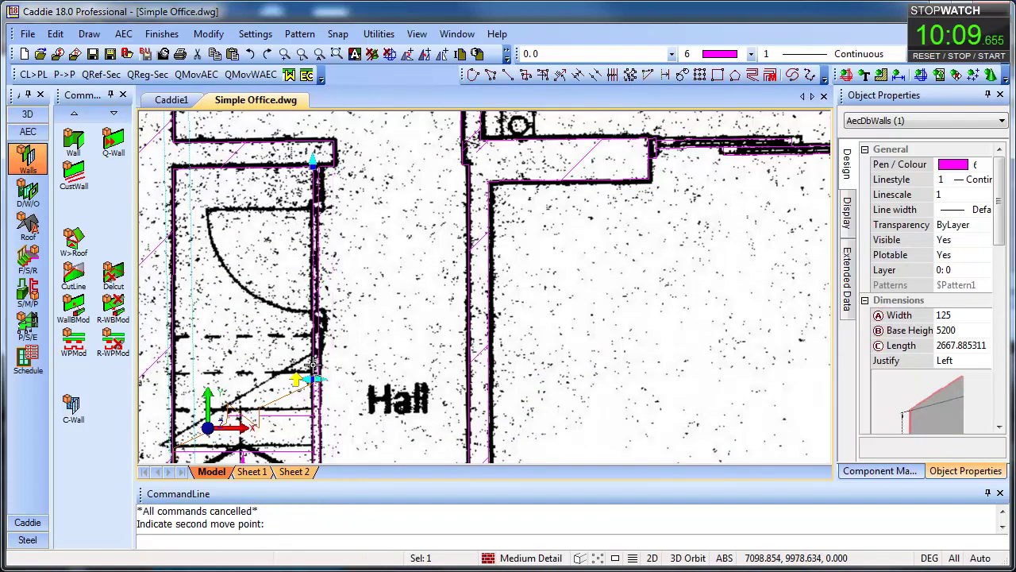
Insert a 2100 high door in the staircase wall between the scanned jambs, with hinge and swing matching the scanned under-stair door
click(28, 193)
click(112, 140)
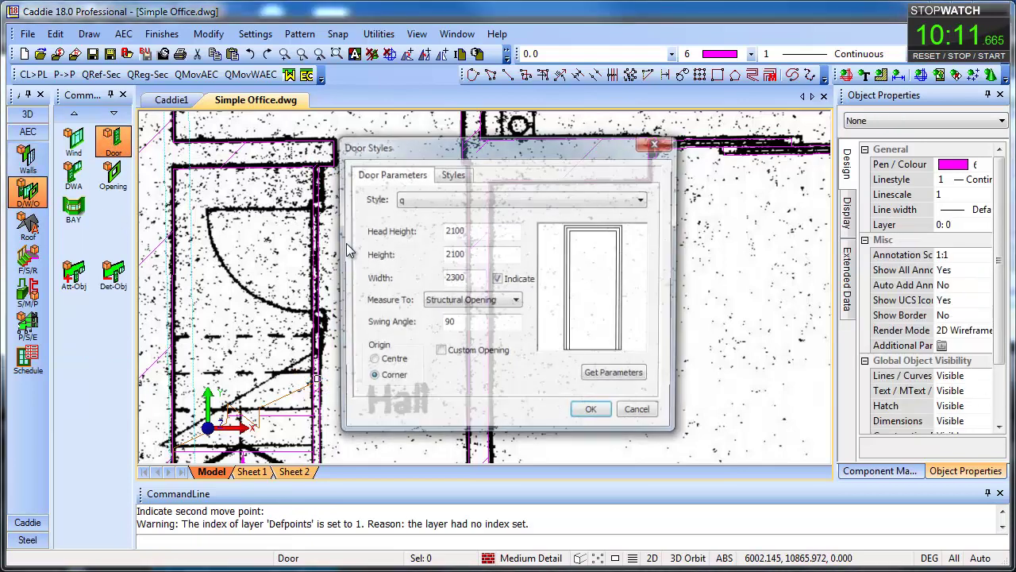
click(591, 414)
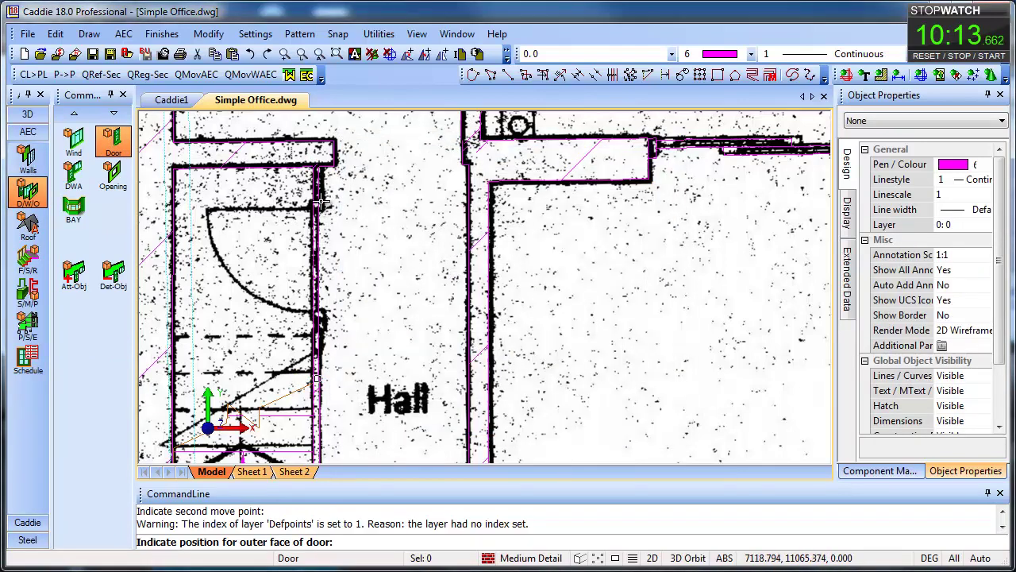
click(322, 204)
click(320, 303)
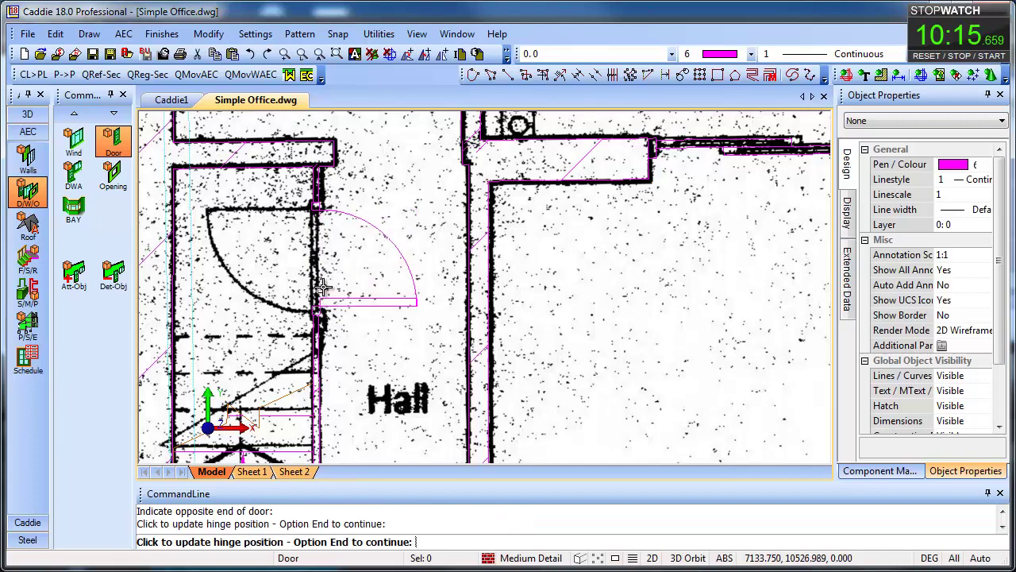
click(323, 287)
click(324, 289)
right_click(357, 292)
Finish the under-stair door, bring up the Component Manager's Basins.drw blocks and widen the manager
scroll(374, 264, down, 3)
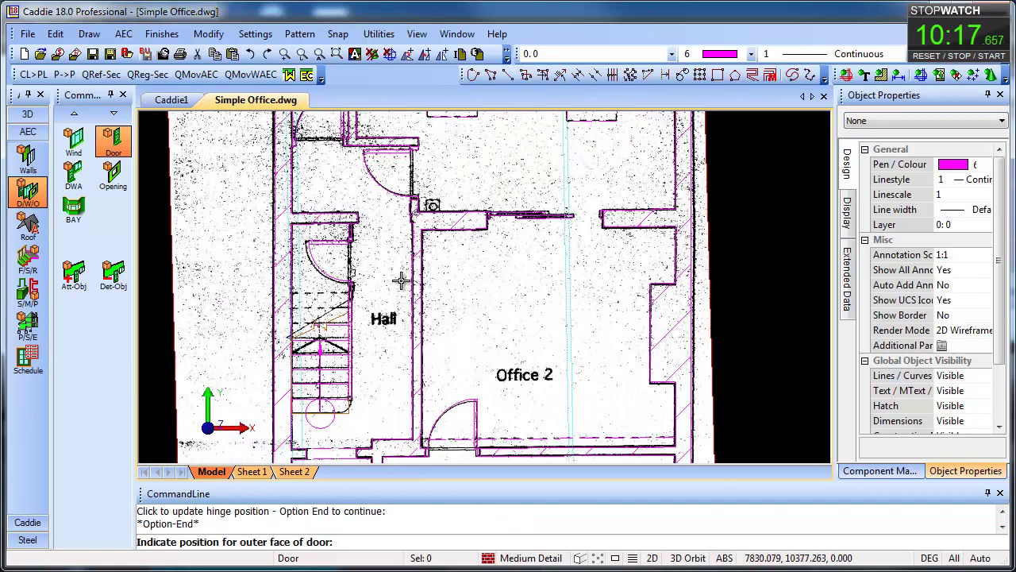
scroll(425, 342, down, 1)
middle_drag(394, 324, 343, 420)
middle_drag(312, 297, 335, 337)
scroll(282, 257, up, 2)
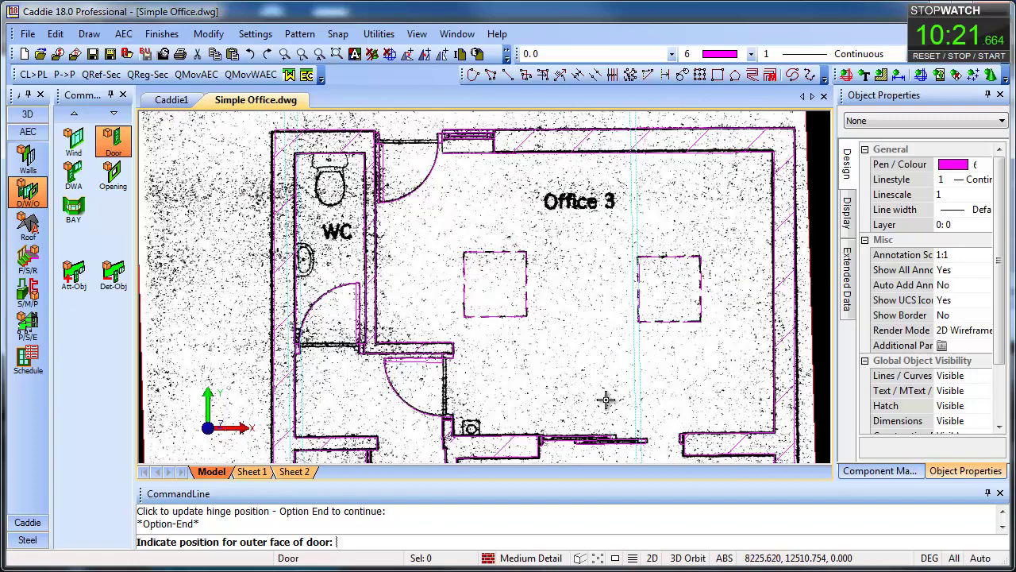
click(881, 472)
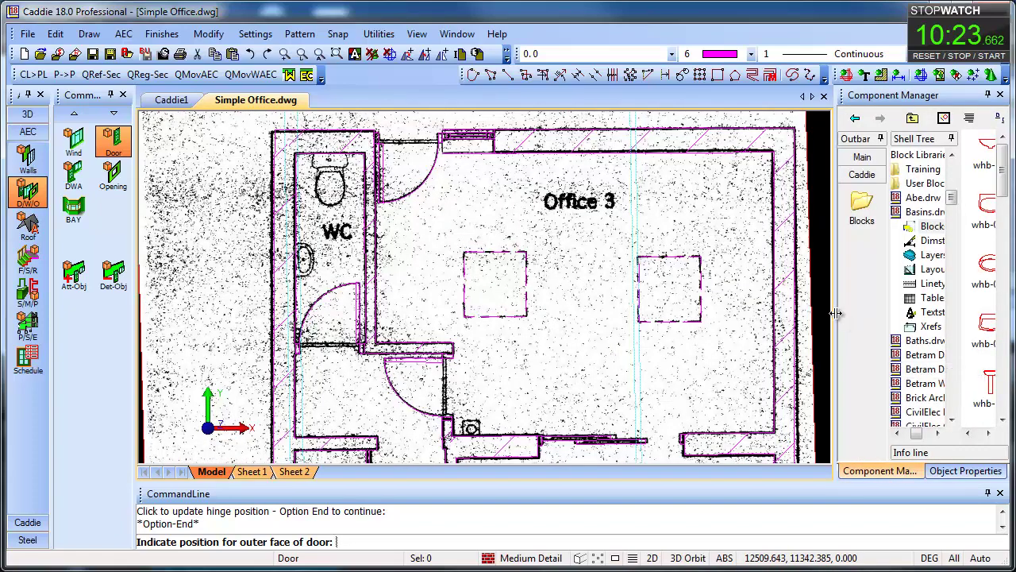
drag(836, 314, 725, 314)
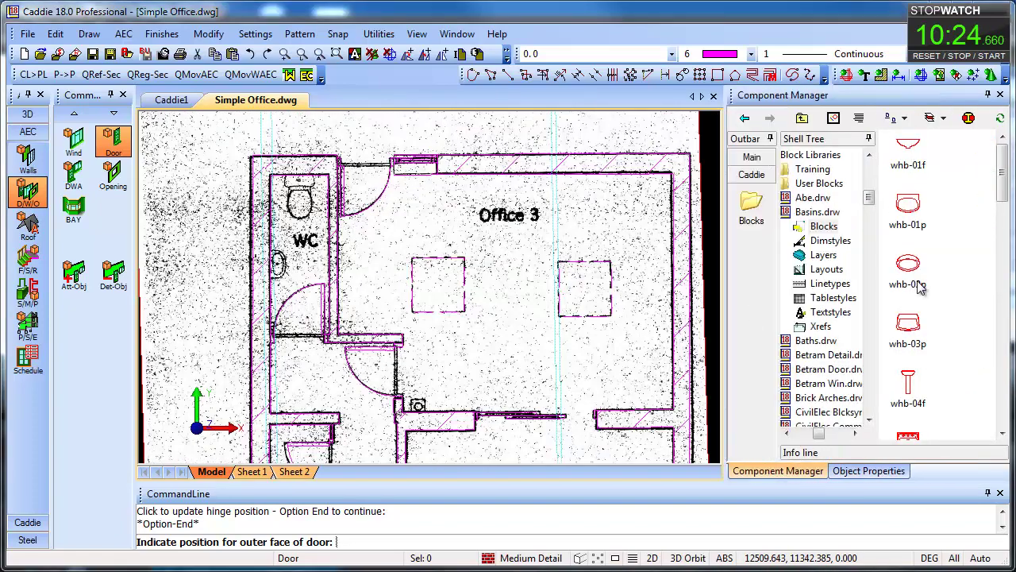
Insert the whb-01p basin block, rotated 90 degrees, against the WC's outer wall at the scanned basin
click(909, 208)
scroll(269, 268, up, 2)
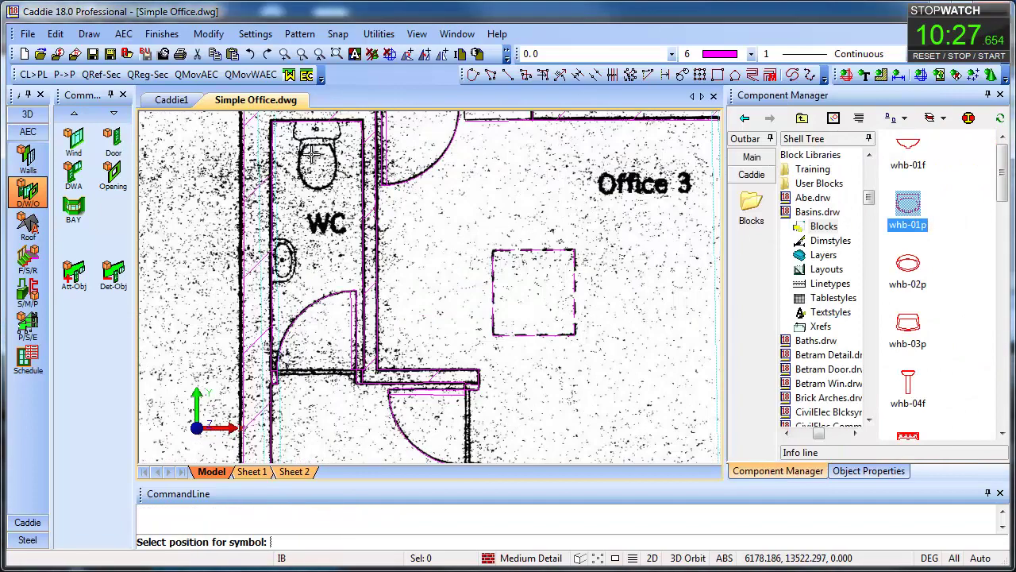
click(312, 155)
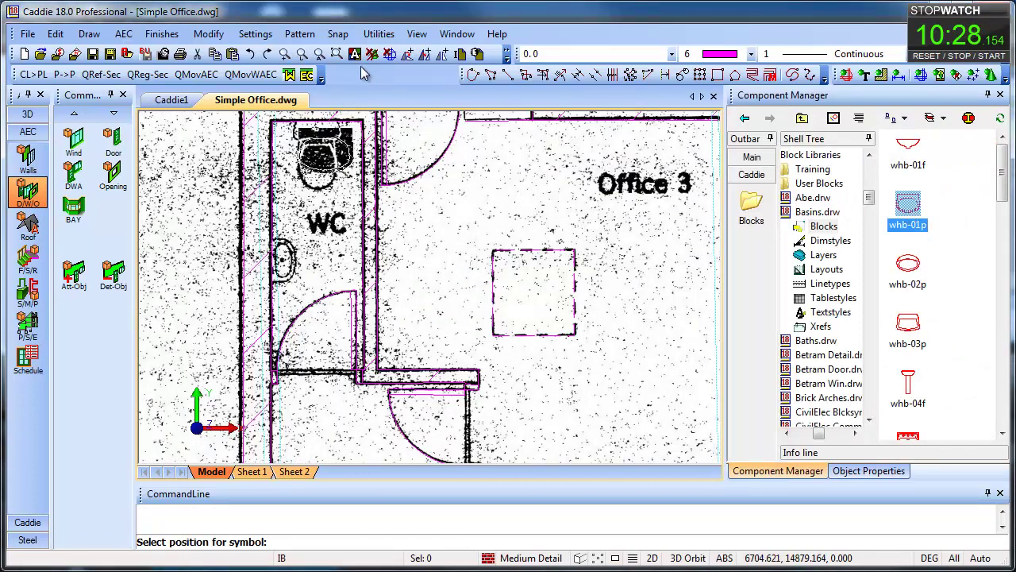
click(407, 54)
click(486, 349)
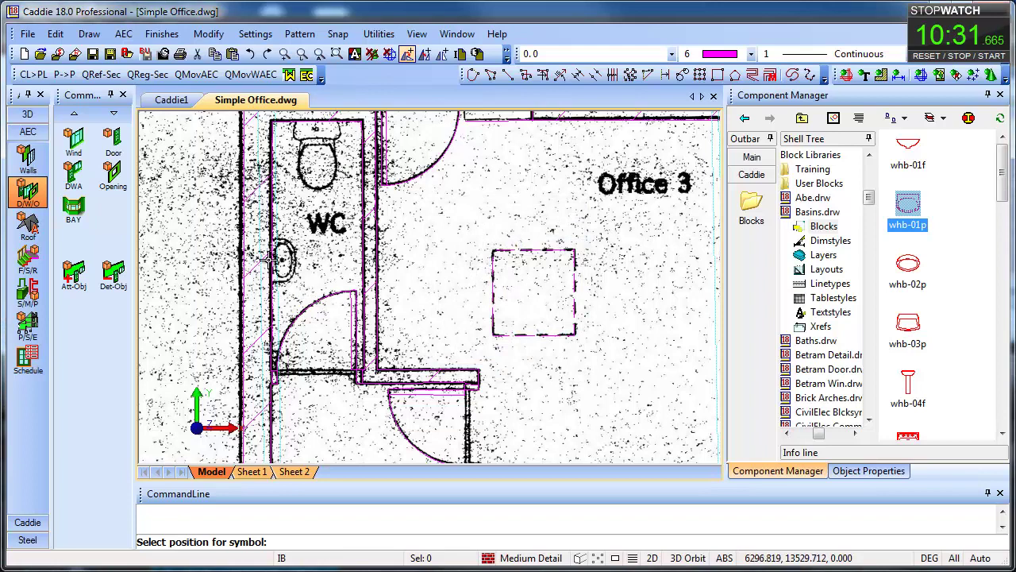
click(273, 256)
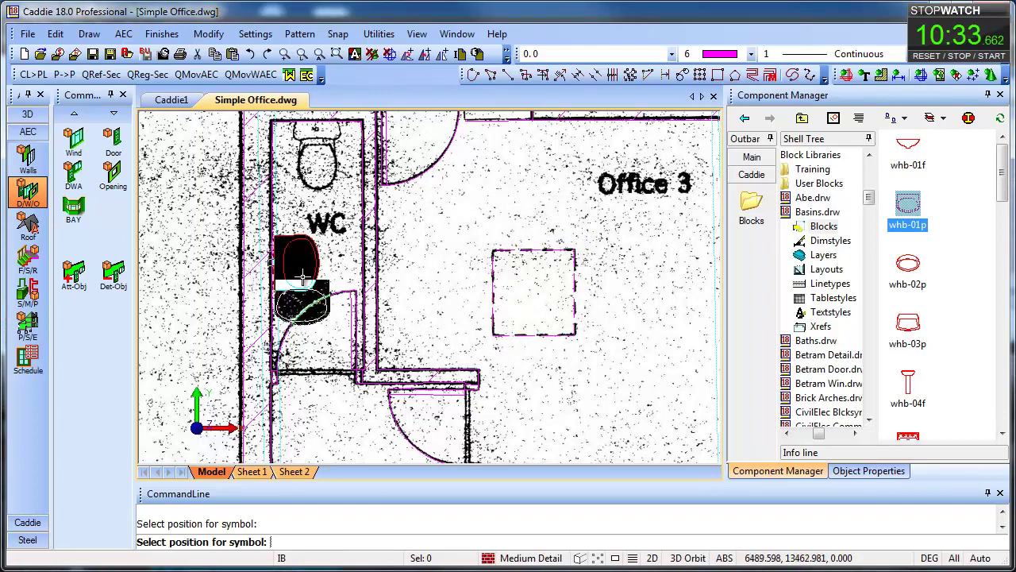
key(Escape)
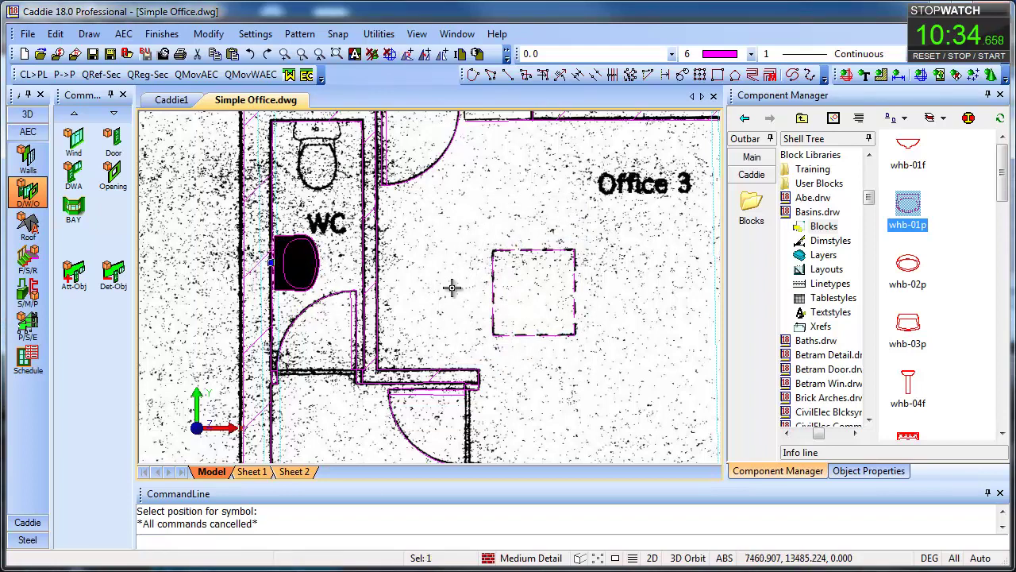
Set the inserted WC basin's X and Y scale factors to .75
click(872, 470)
click(885, 316)
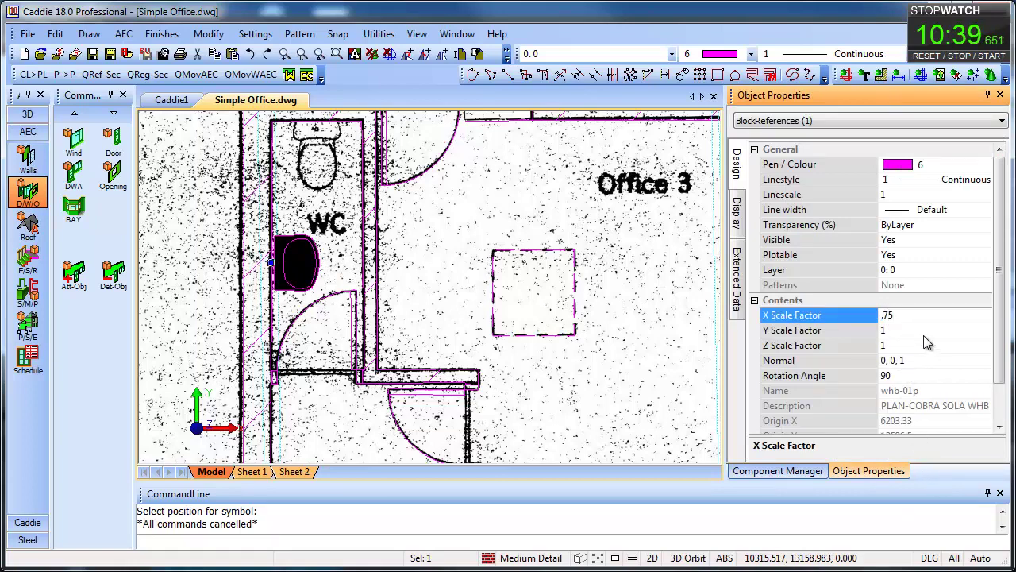
click(922, 332)
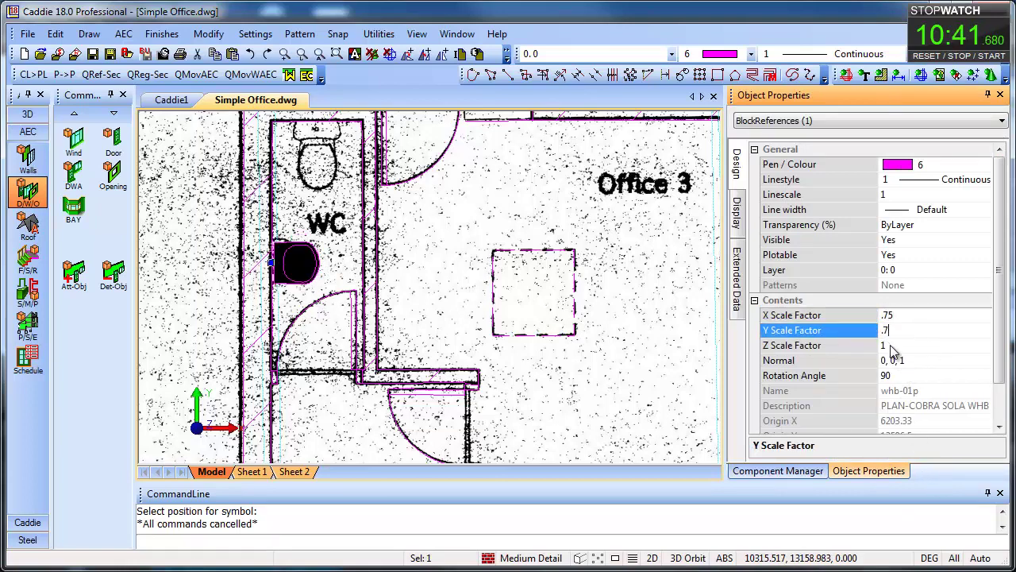
click(907, 347)
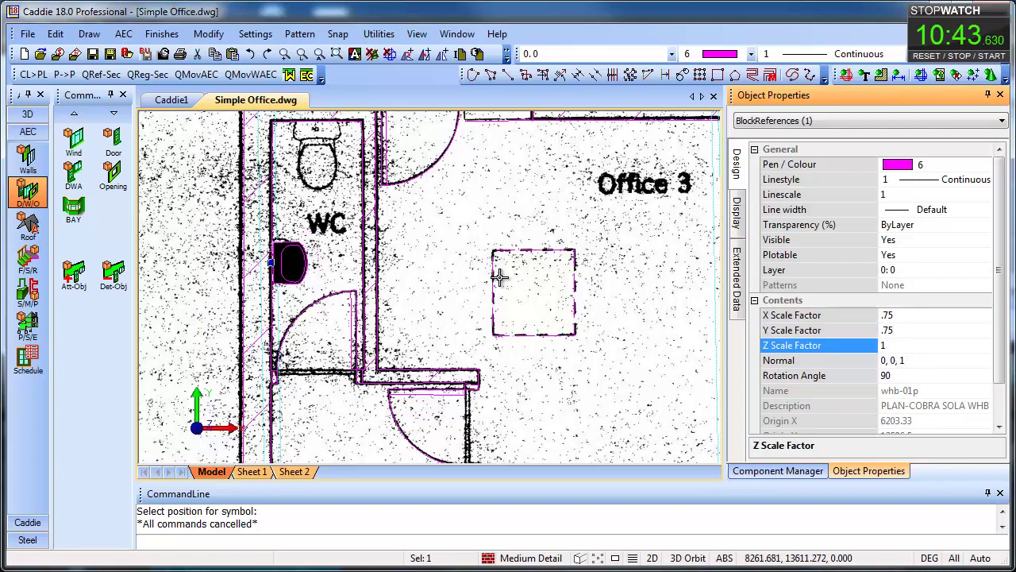
middle_drag(499, 276, 512, 295)
Insert the wc-02p toilet block from the Wc.drw library against the WC's end wall over the scanned toilet
click(777, 472)
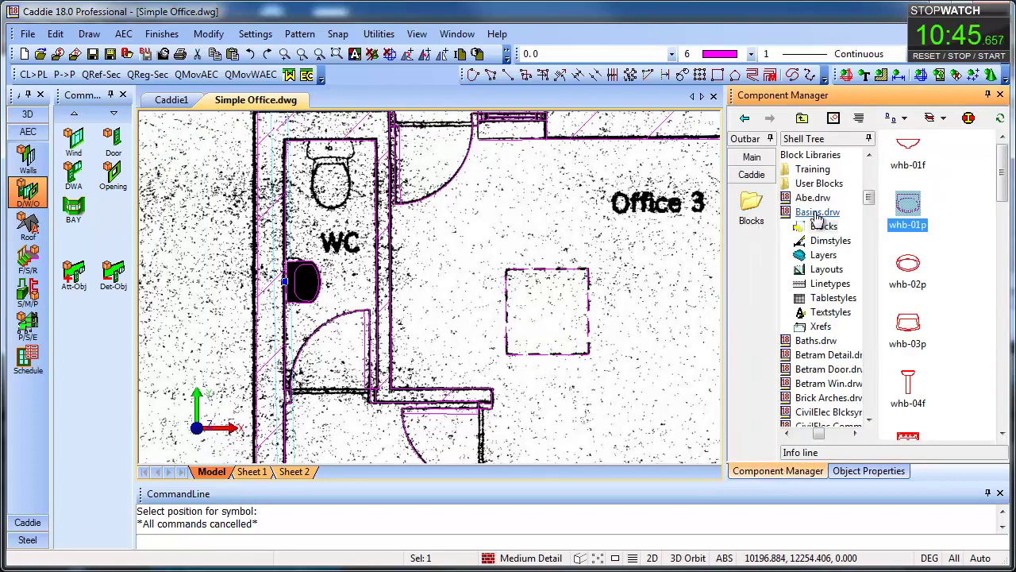
drag(878, 251, 880, 307)
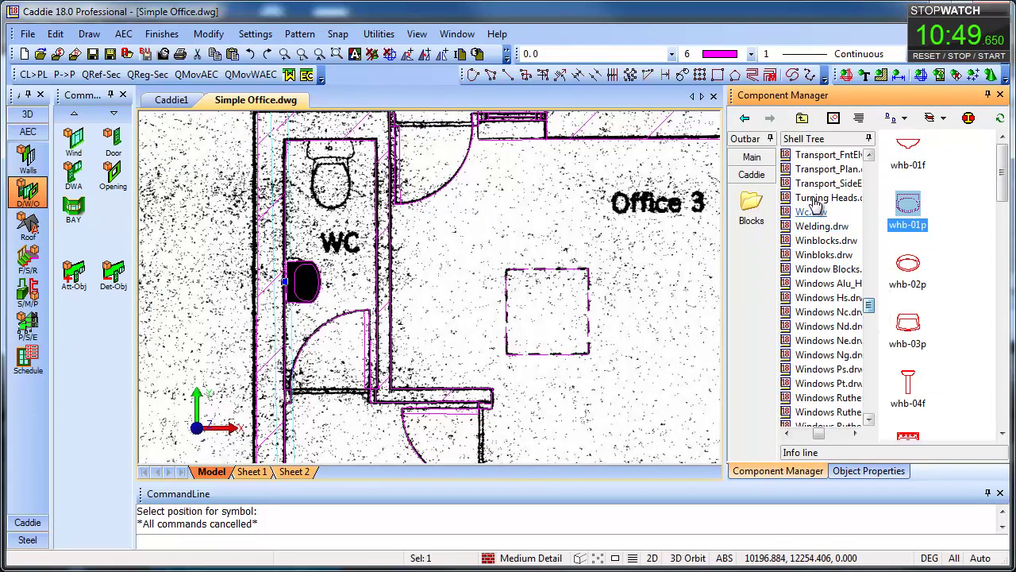
double_click(812, 216)
double_click(908, 141)
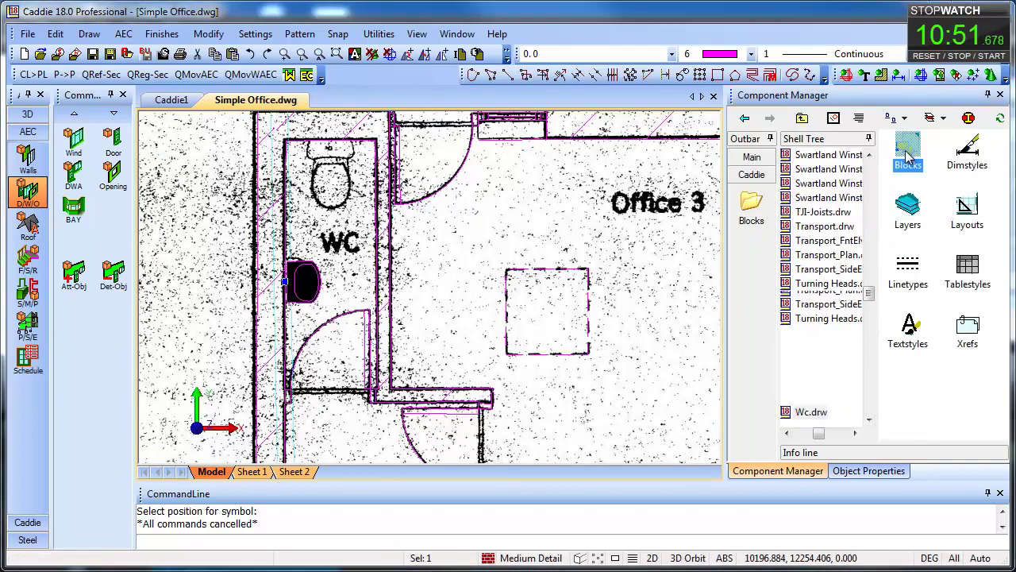
drag(1002, 161, 1004, 290)
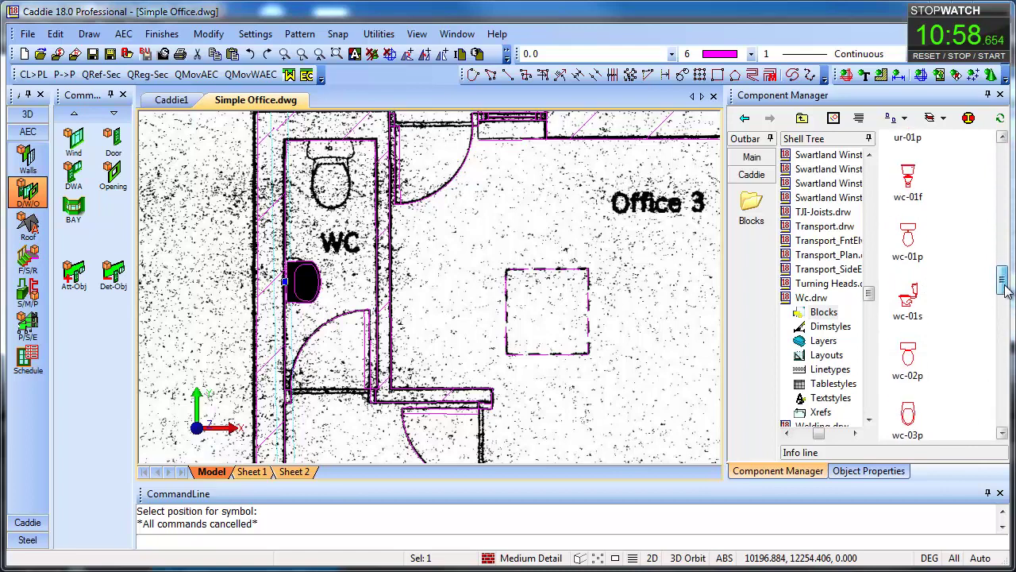
double_click(908, 353)
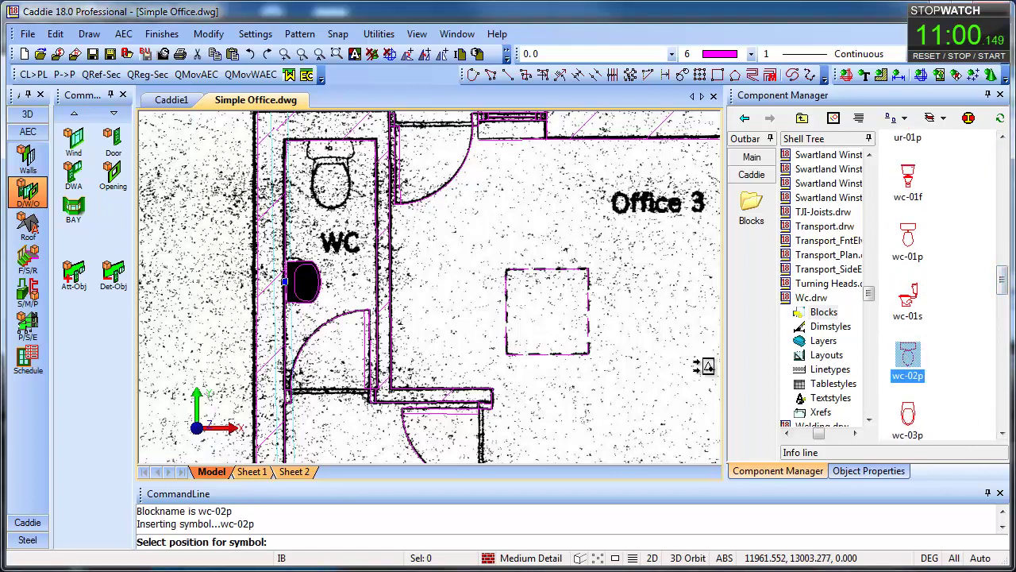
click(330, 140)
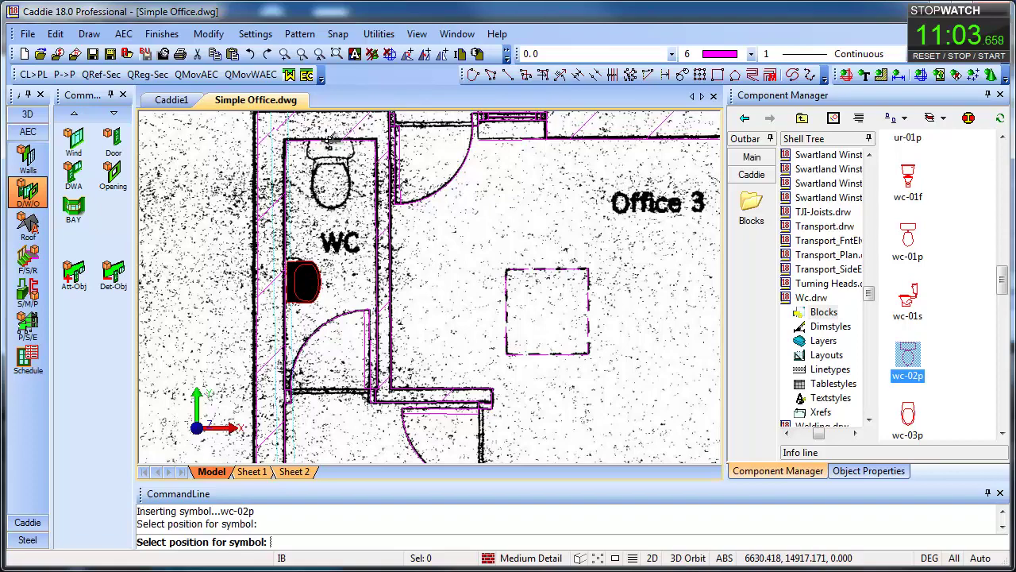
key(Escape)
Clear the cyan construction lines and switch off the display of the scanned plan picture
scroll(508, 266, down, 6)
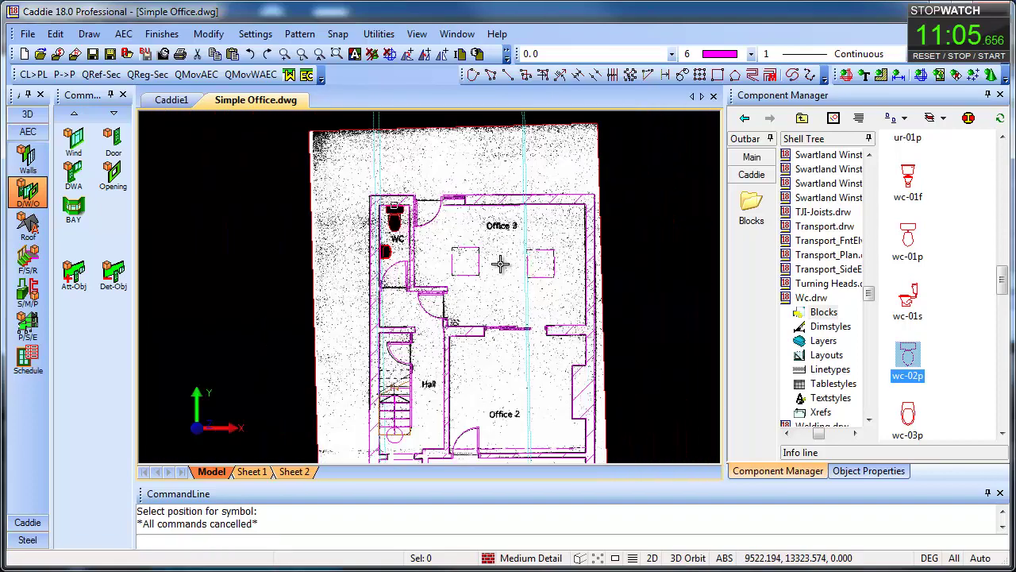
scroll(524, 286, down, 2)
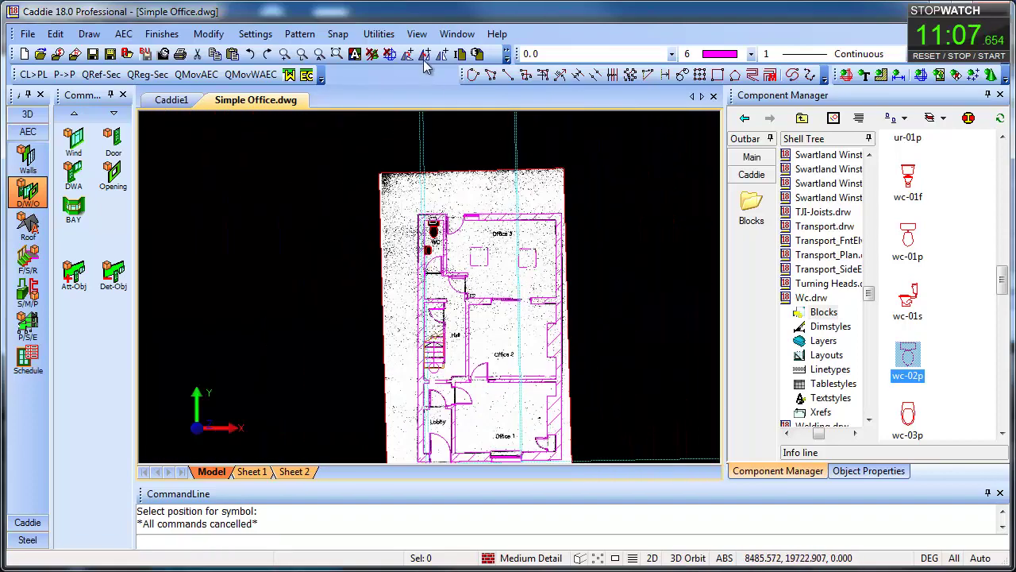
click(397, 56)
scroll(525, 304, down, 1)
scroll(513, 350, up, 2)
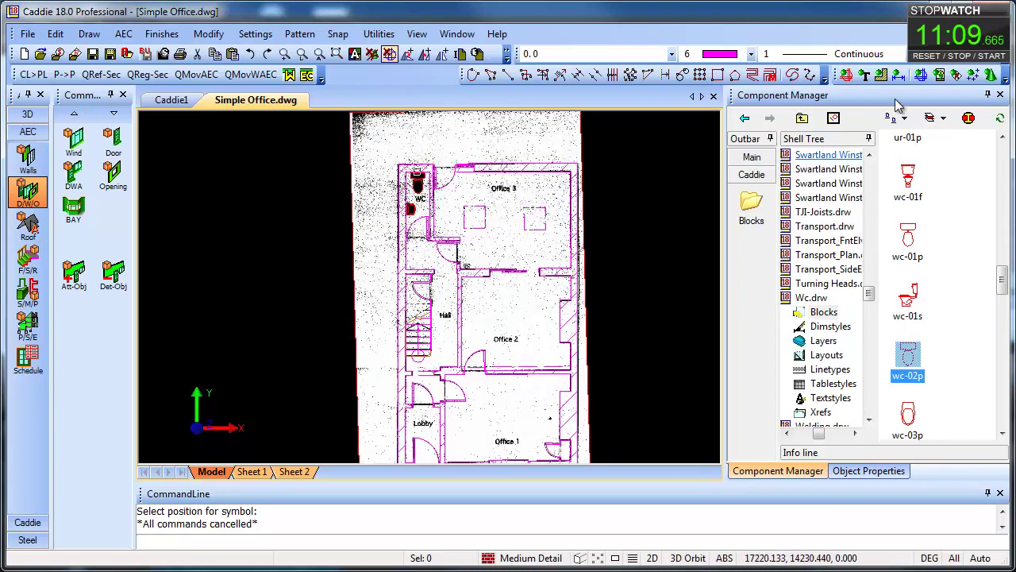
click(941, 73)
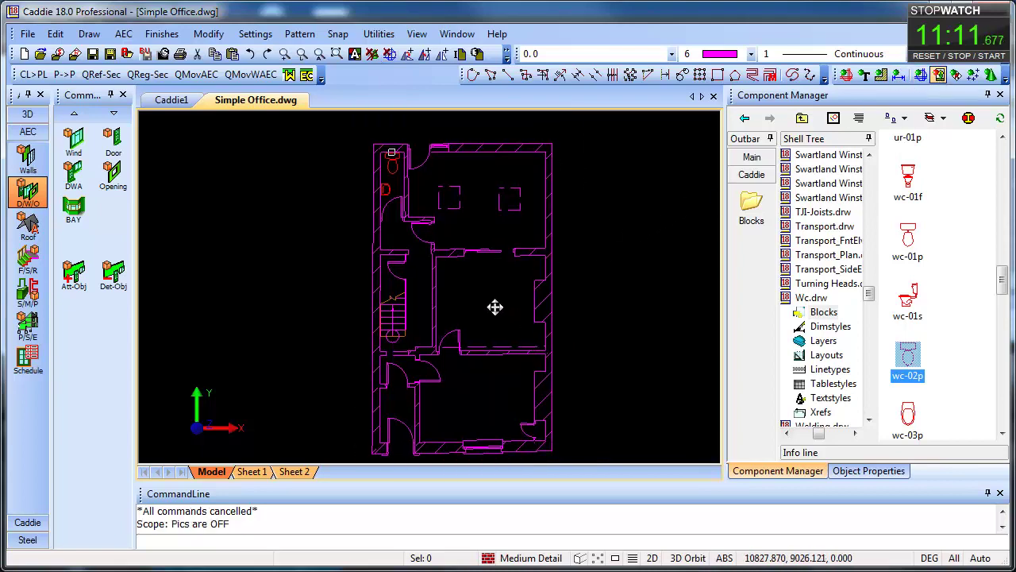